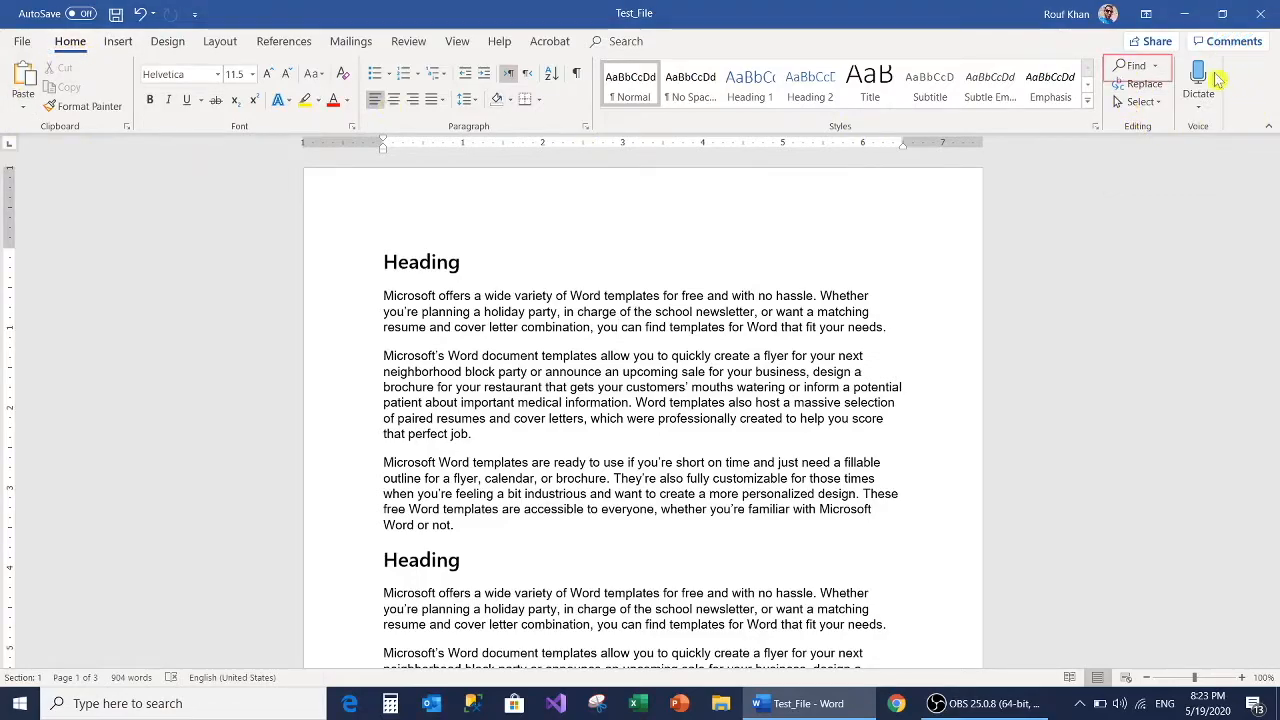
Step: Search the document for "cover" using Find, and close the Navigation results
left_click(1132, 66)
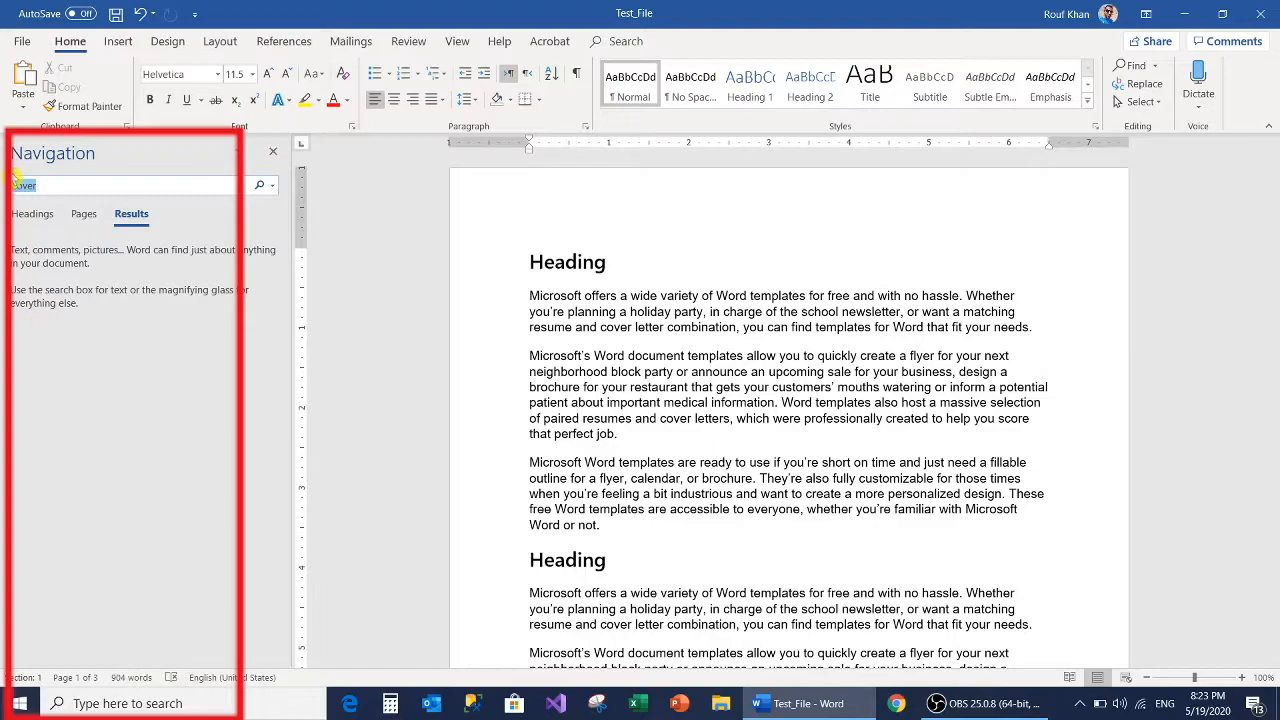
key("BackSpace")
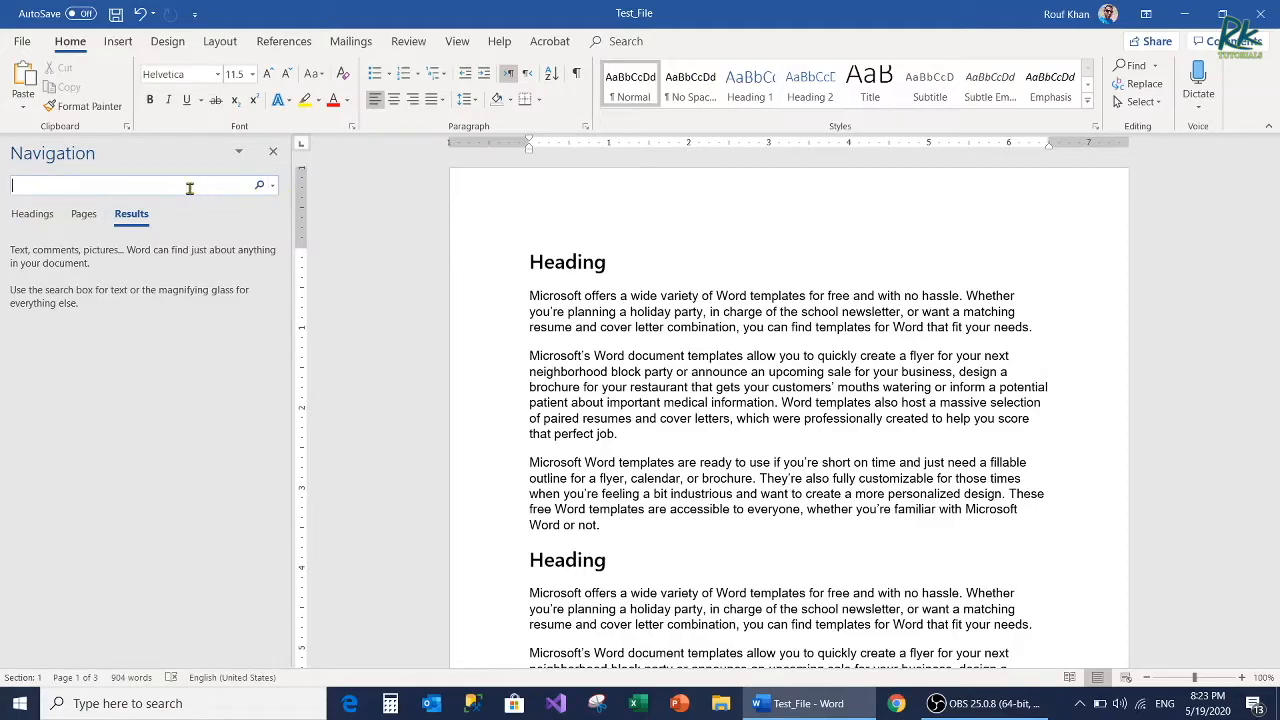
type("r")
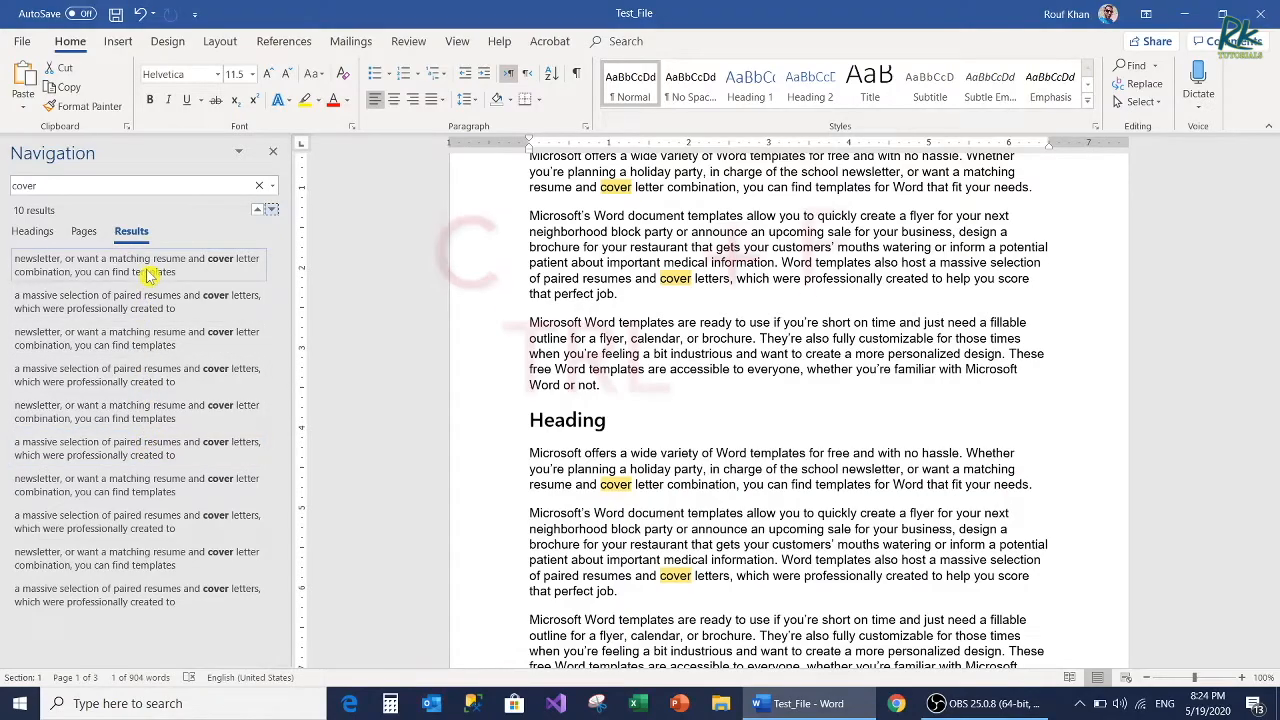
left_click(273, 151)
Step: Repeat the "cover" search, visit the second, ninth, tenth and fourth matches in turn, and close the search results
key("ctrl+f")
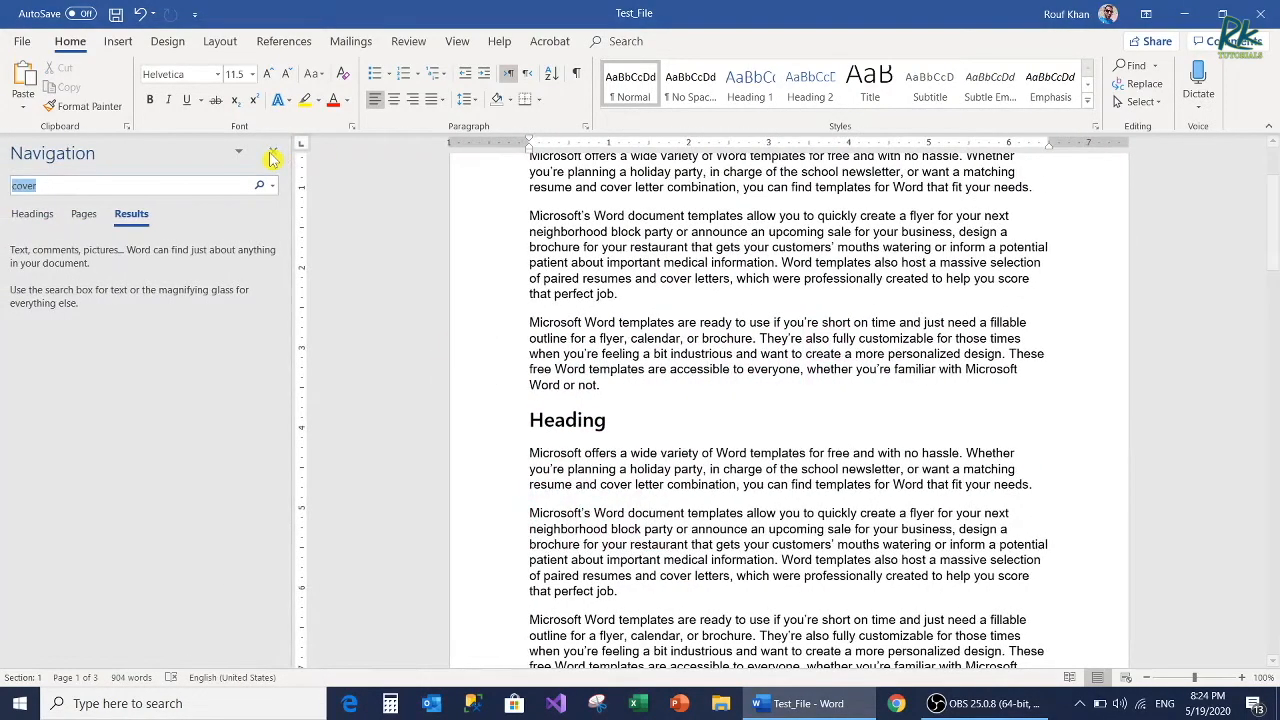
key("Return")
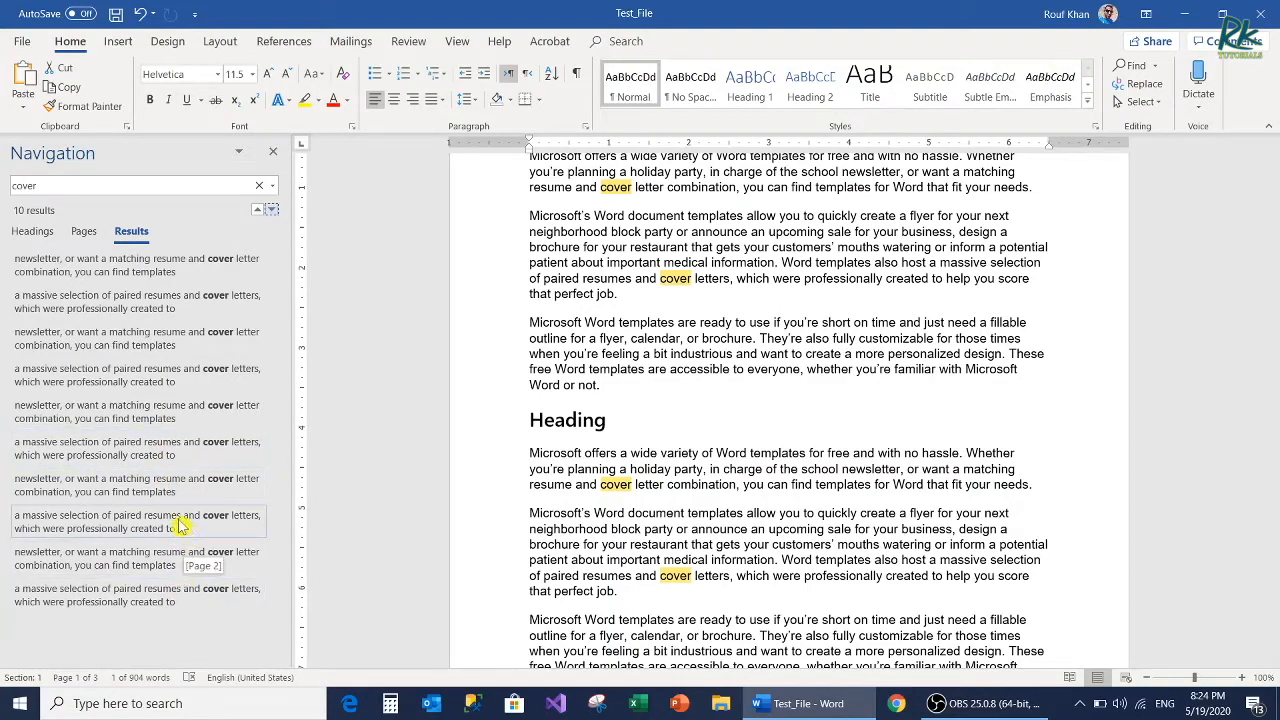
left_click(168, 302)
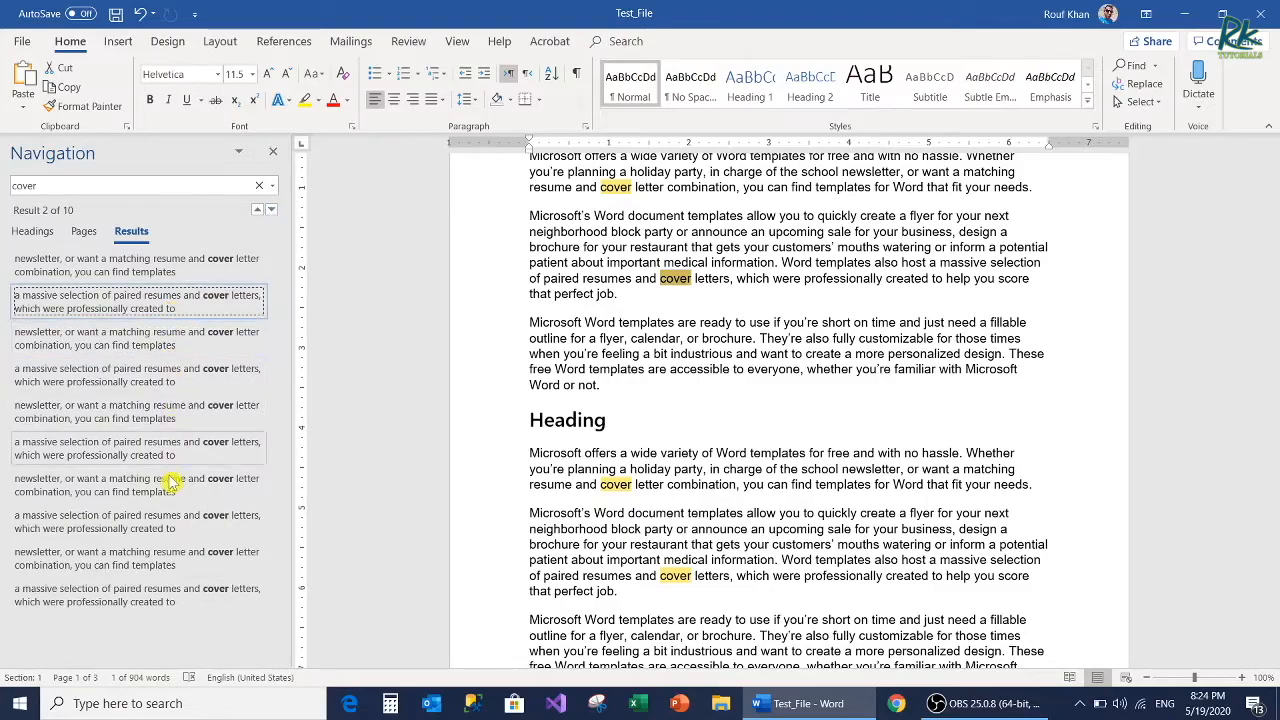
left_click(165, 549)
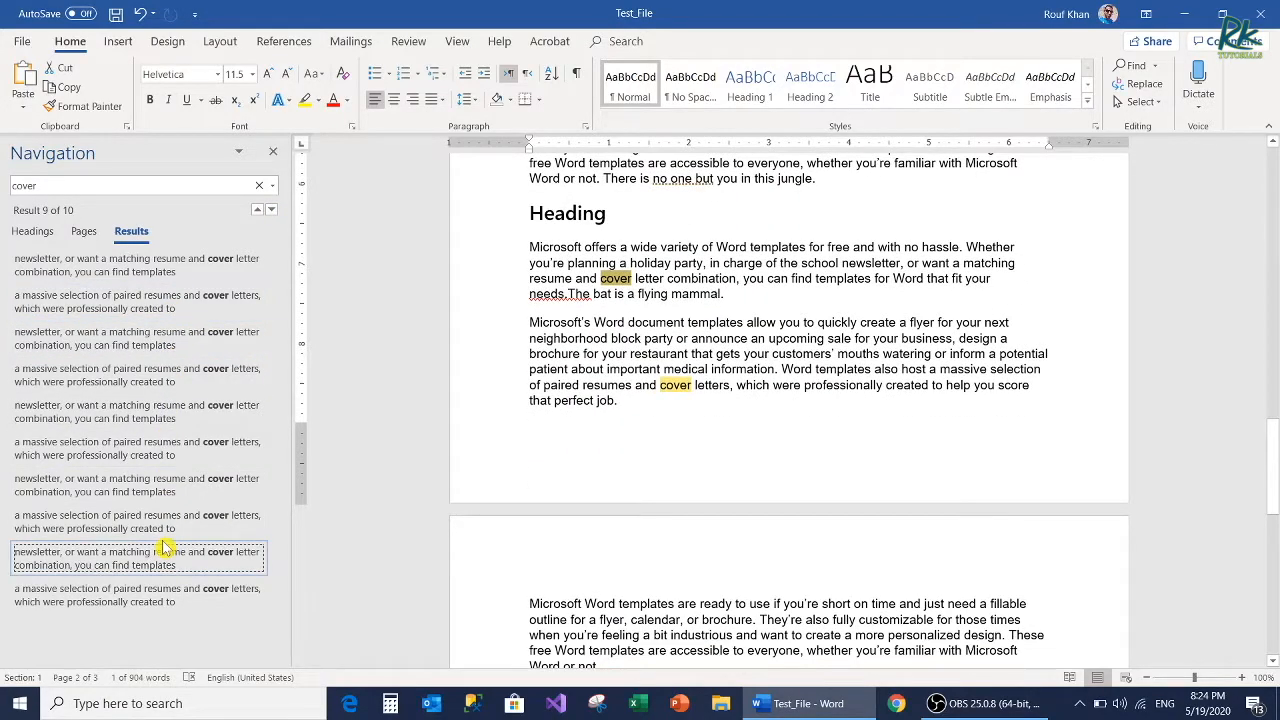
left_click(150, 594)
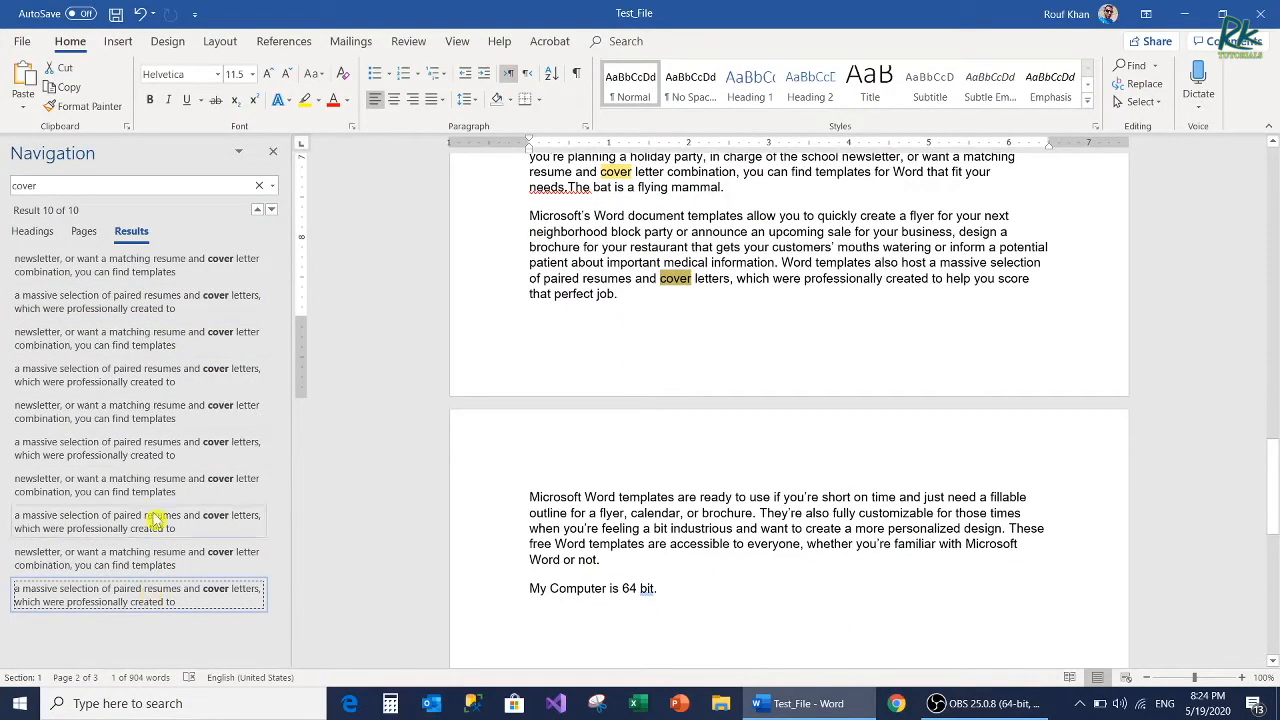
left_click(163, 378)
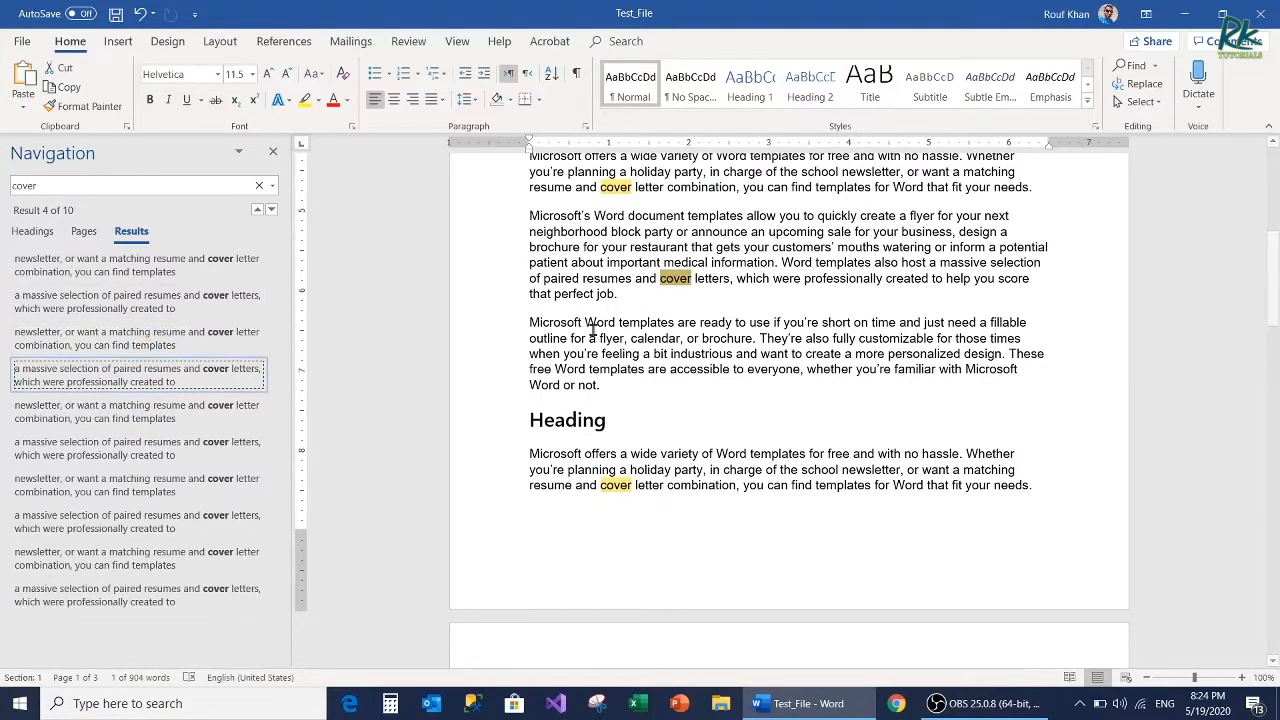
left_click(273, 151)
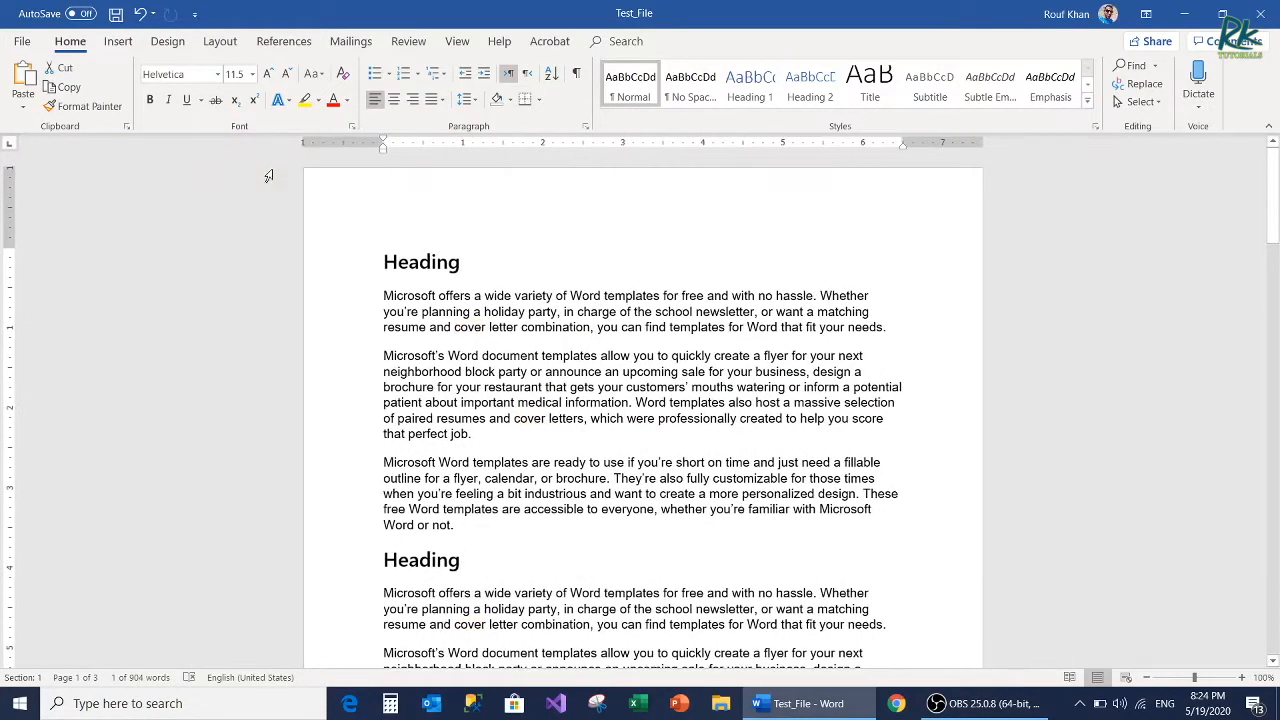
Step: Open Advanced Find with its additional search options and turn off Sounds like (English)
left_click(1158, 68)
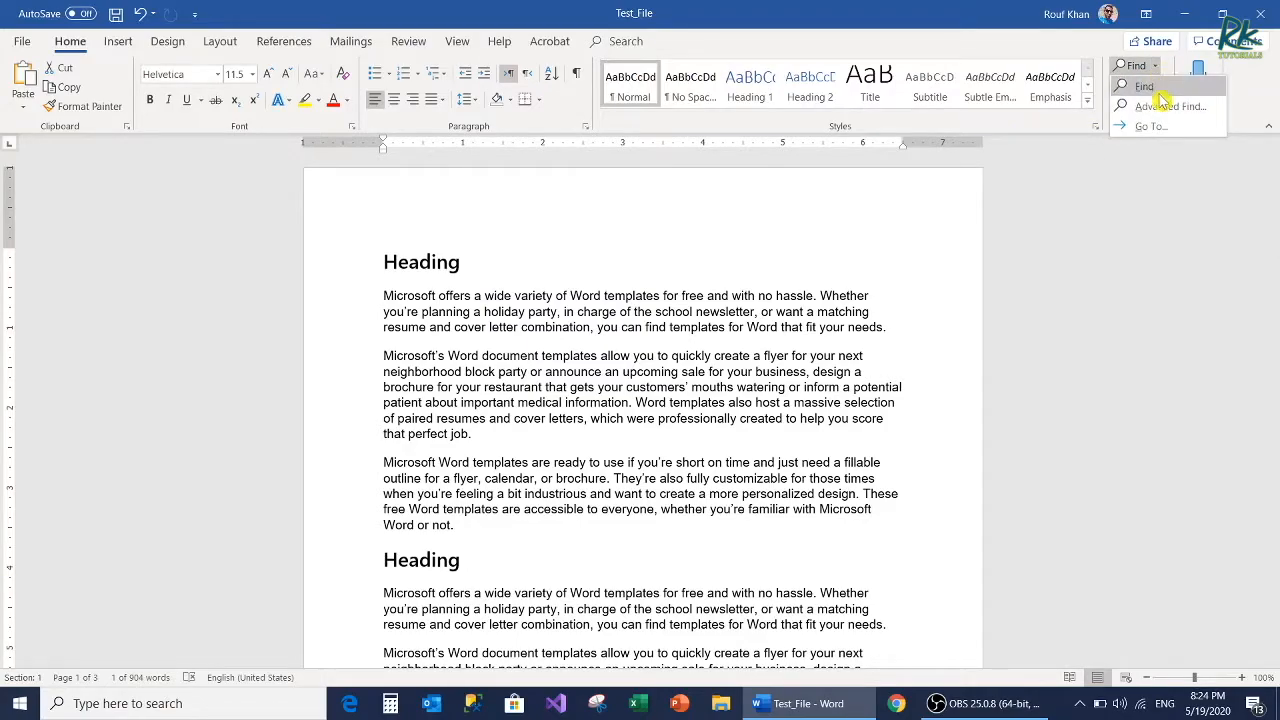
left_click(1161, 108)
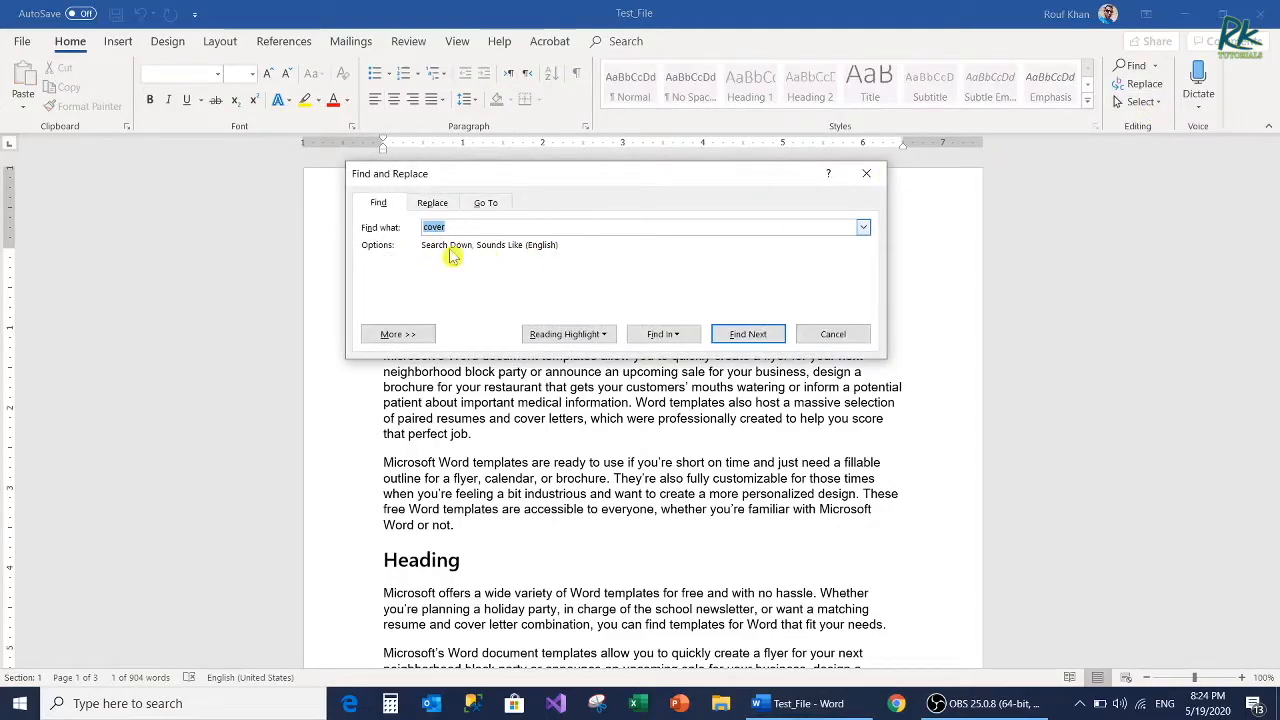
left_click(398, 334)
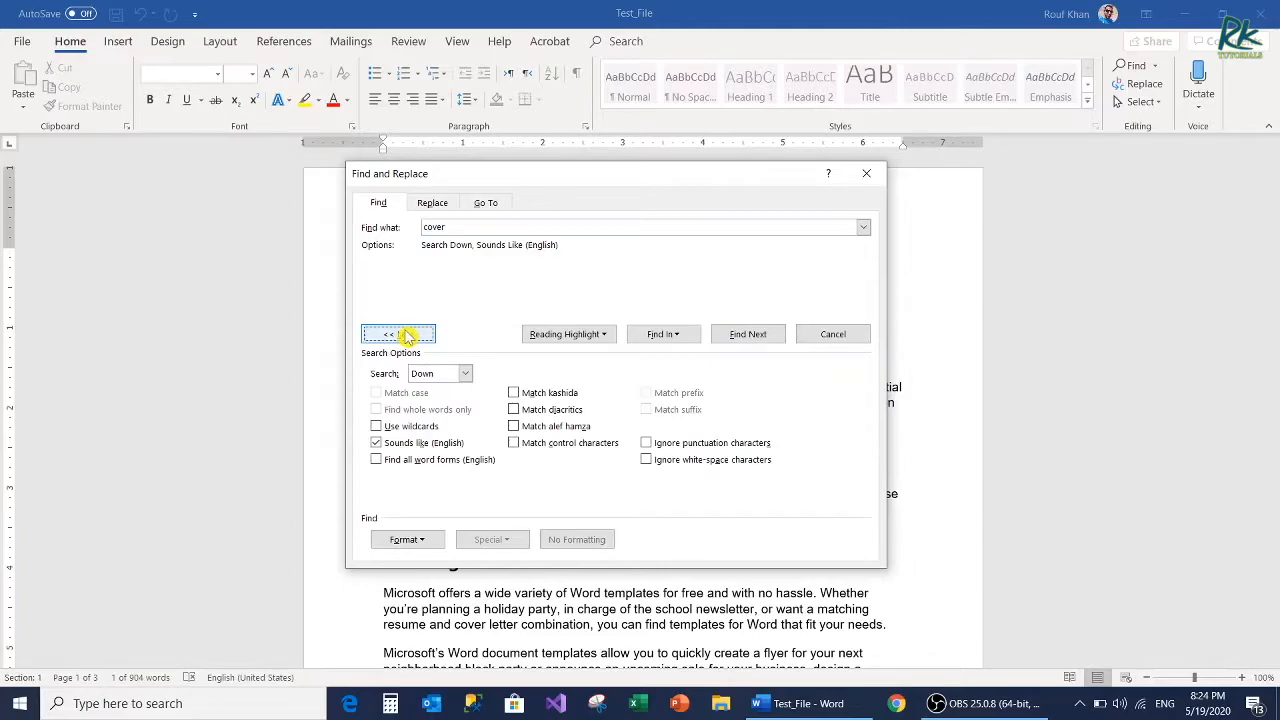
left_click(378, 443)
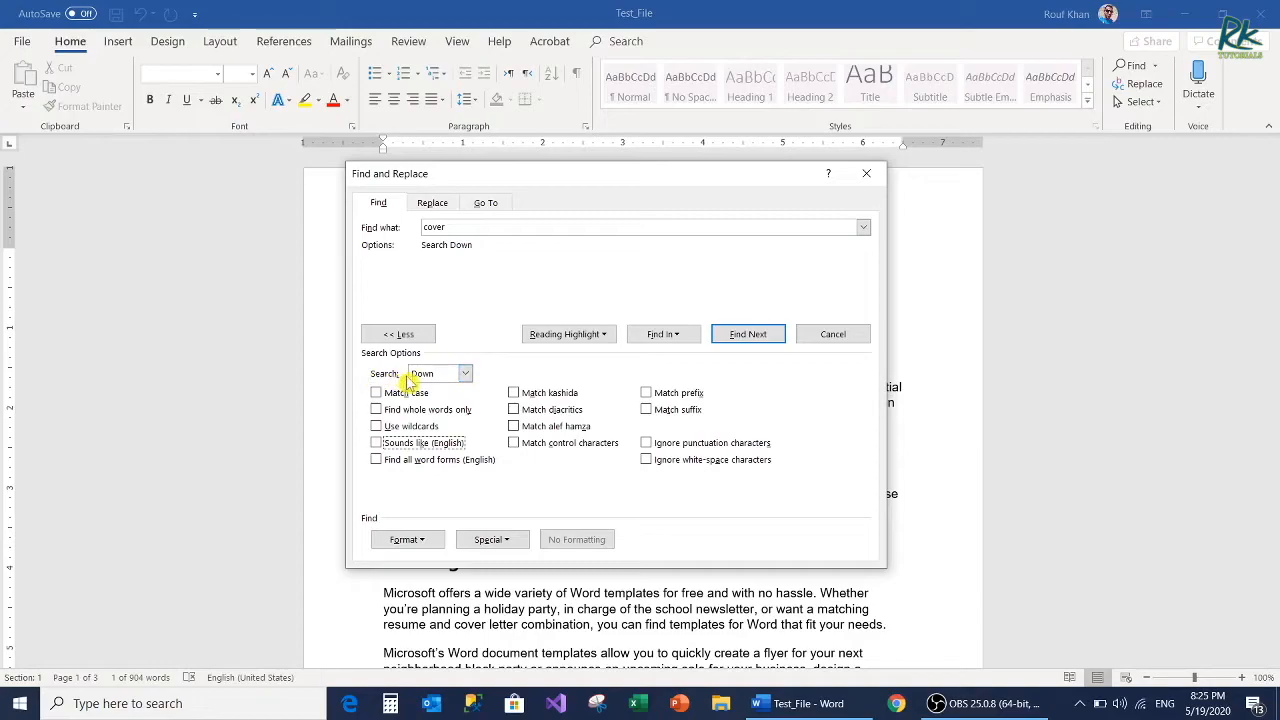
Step: Try the All, Down and Up search directions, finishing with the direction set to All
left_click(463, 374)
left_click(430, 411)
left_click(440, 374)
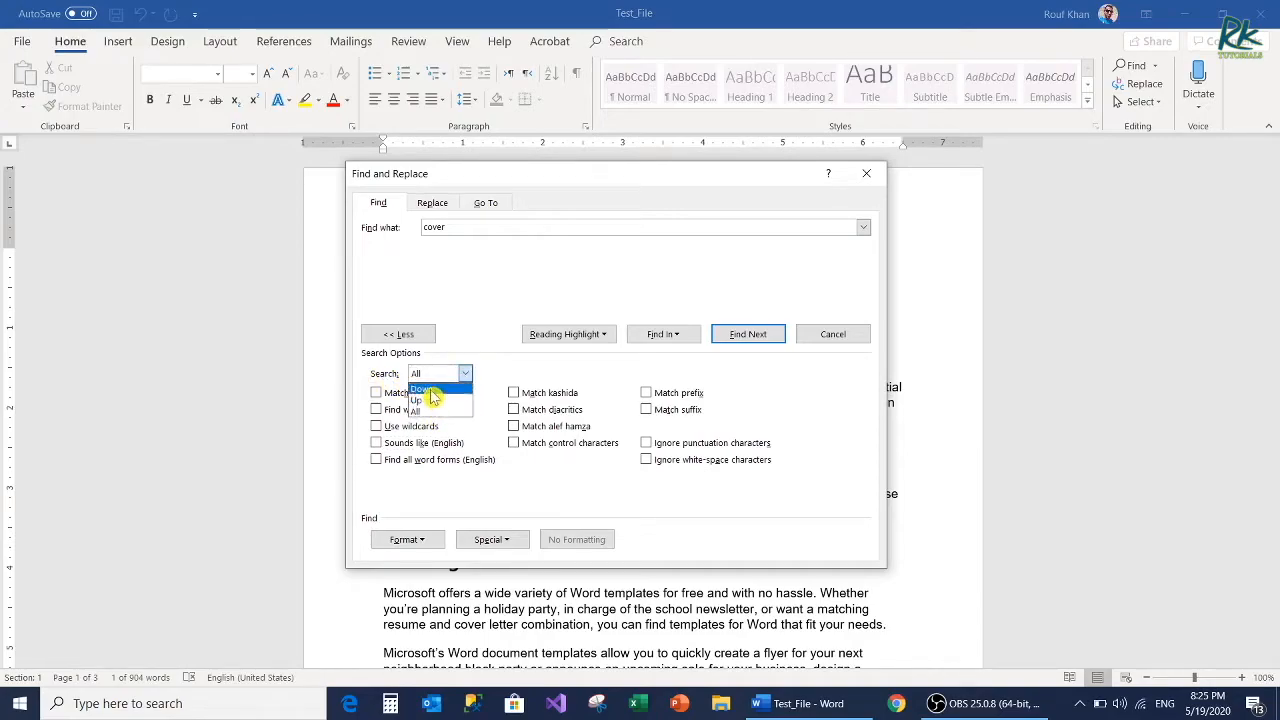
left_click(435, 390)
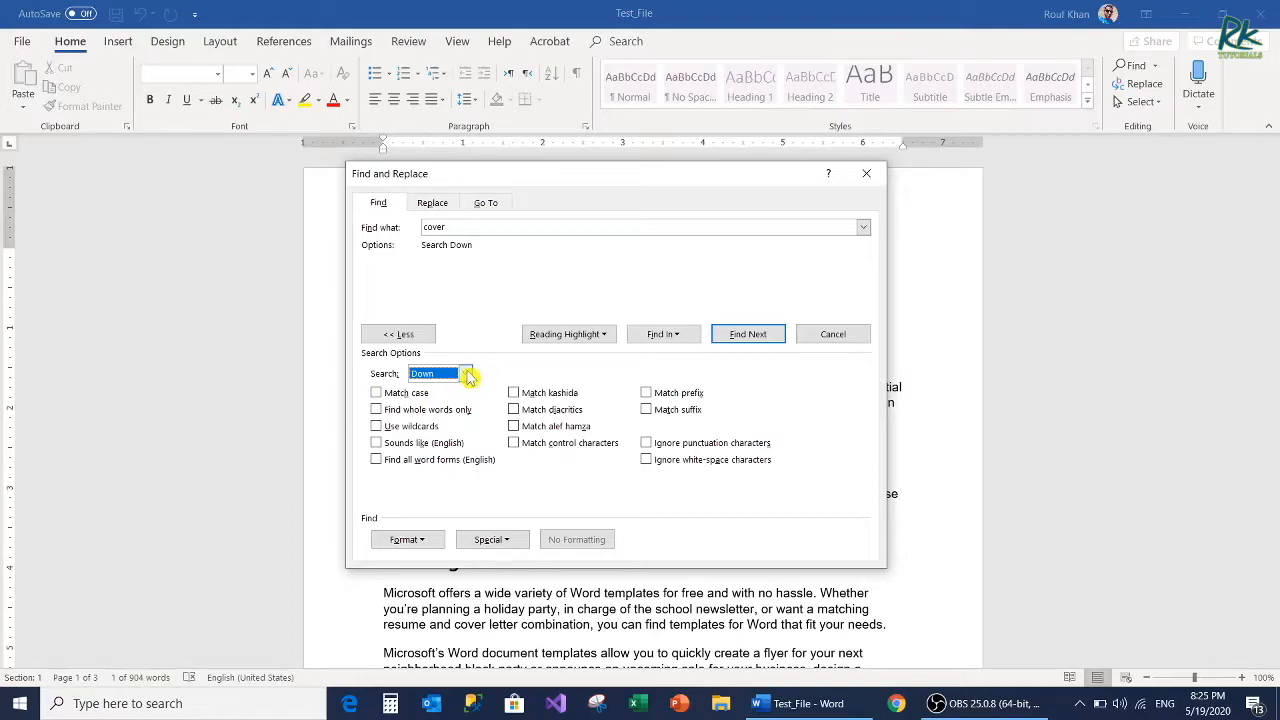
left_click(468, 376)
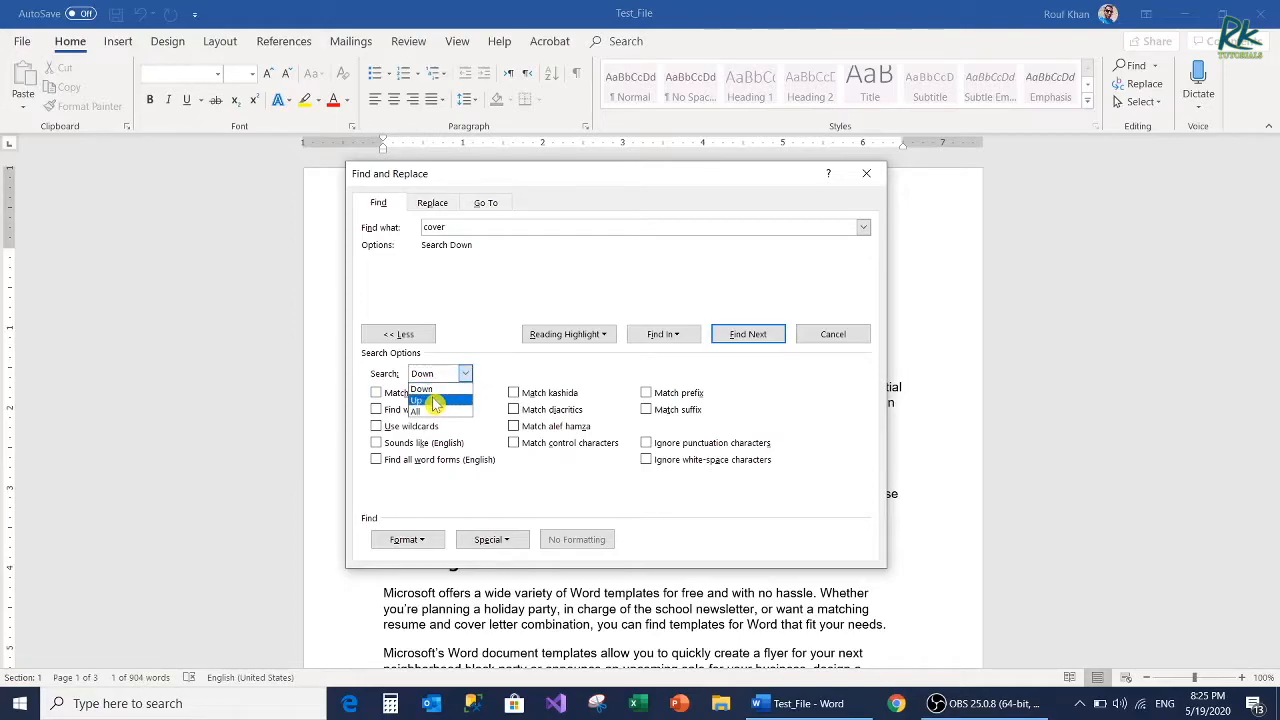
left_click(435, 401)
left_click(470, 375)
left_click(420, 410)
Step: Enable Match case, search for "COVER", and dismiss the search message
left_click(377, 395)
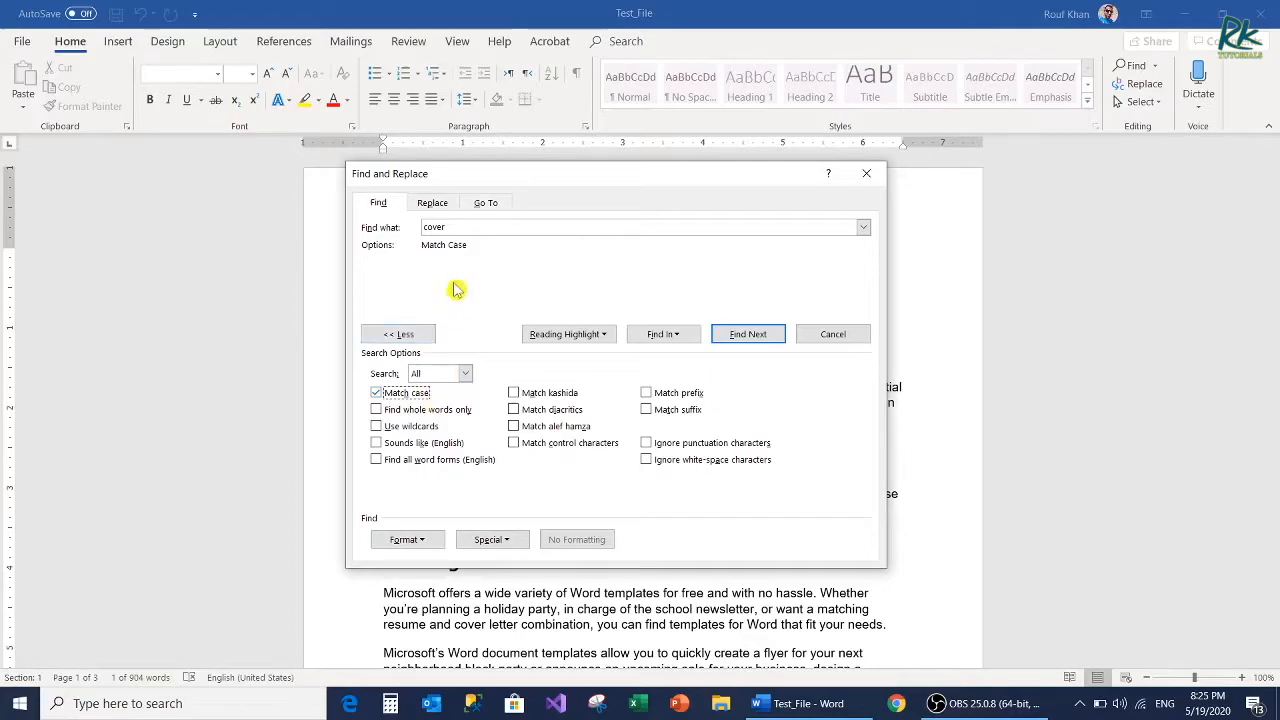
left_click_drag(461, 228, 357, 219)
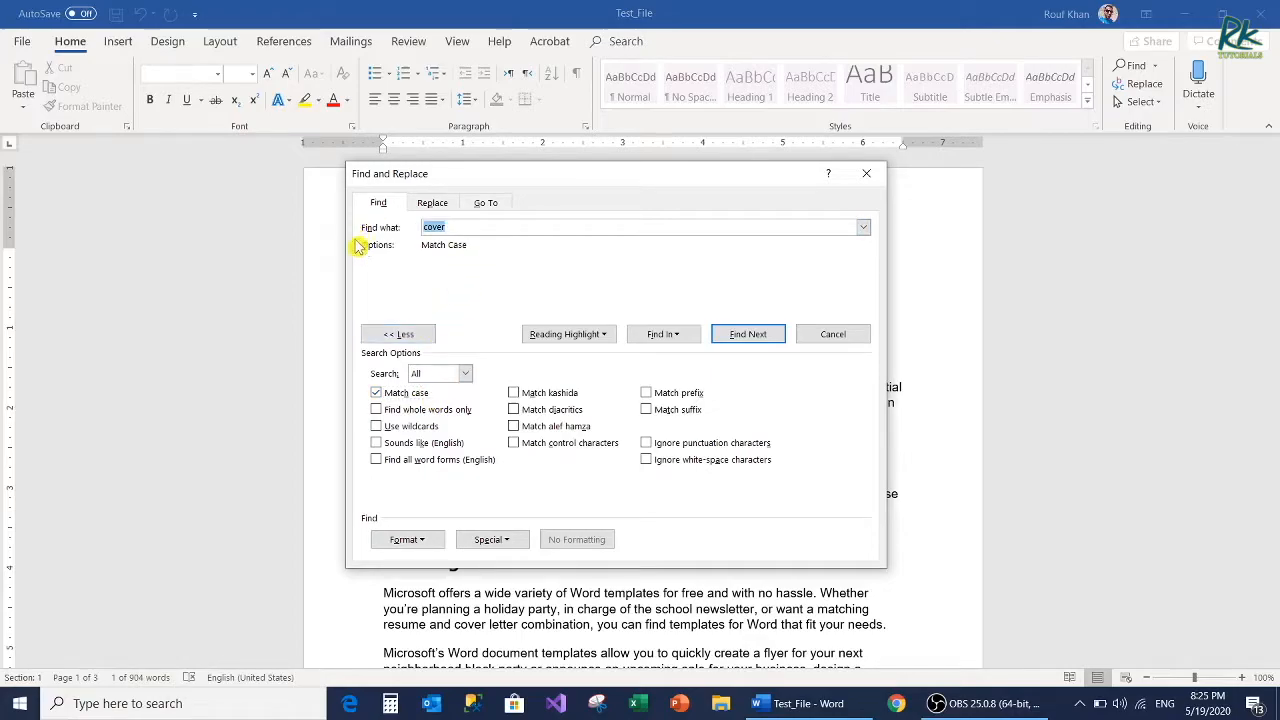
type("COVER")
left_click(748, 335)
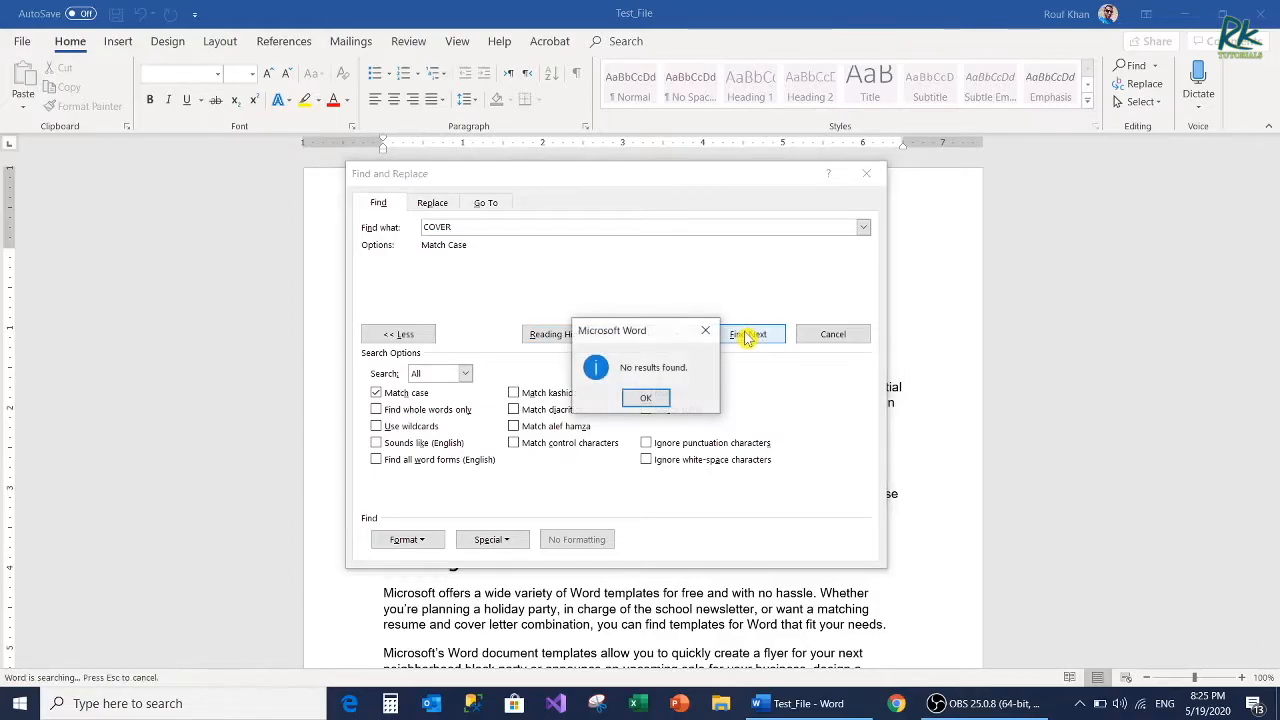
left_click(647, 399)
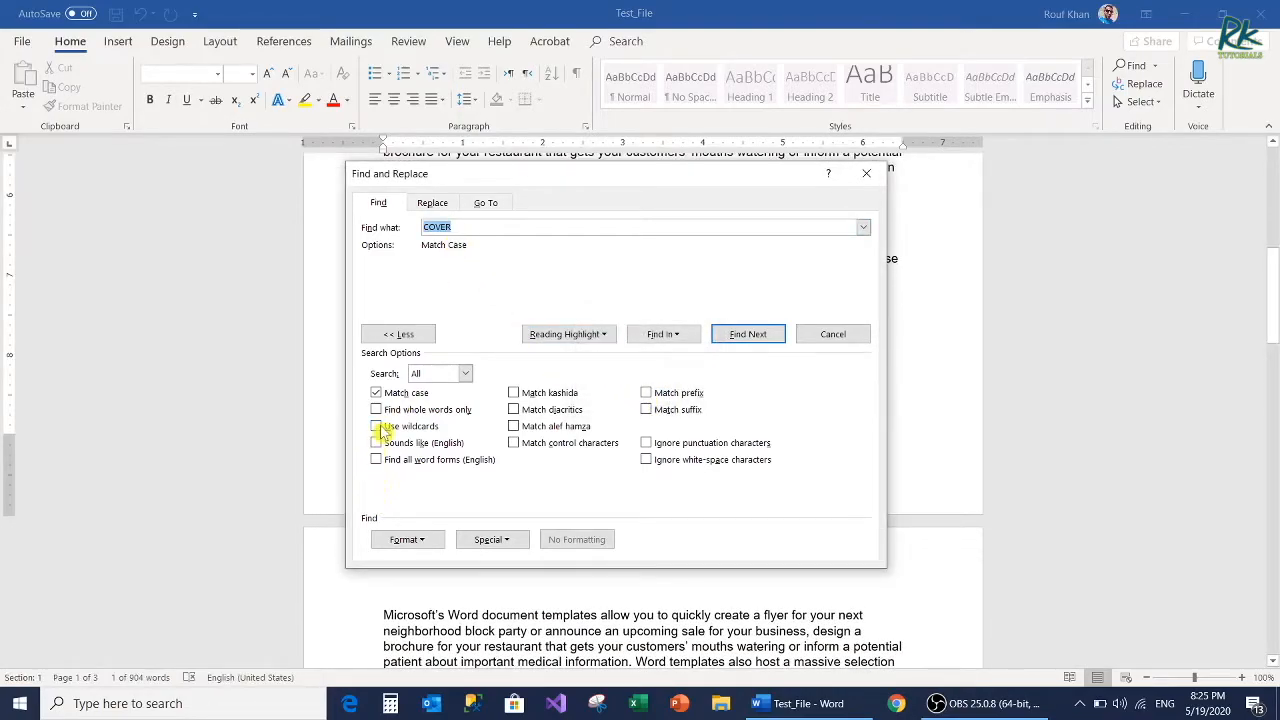
Step: Turn off Match case, enable Find whole words only, and search the entire document for "news"
left_click(376, 392)
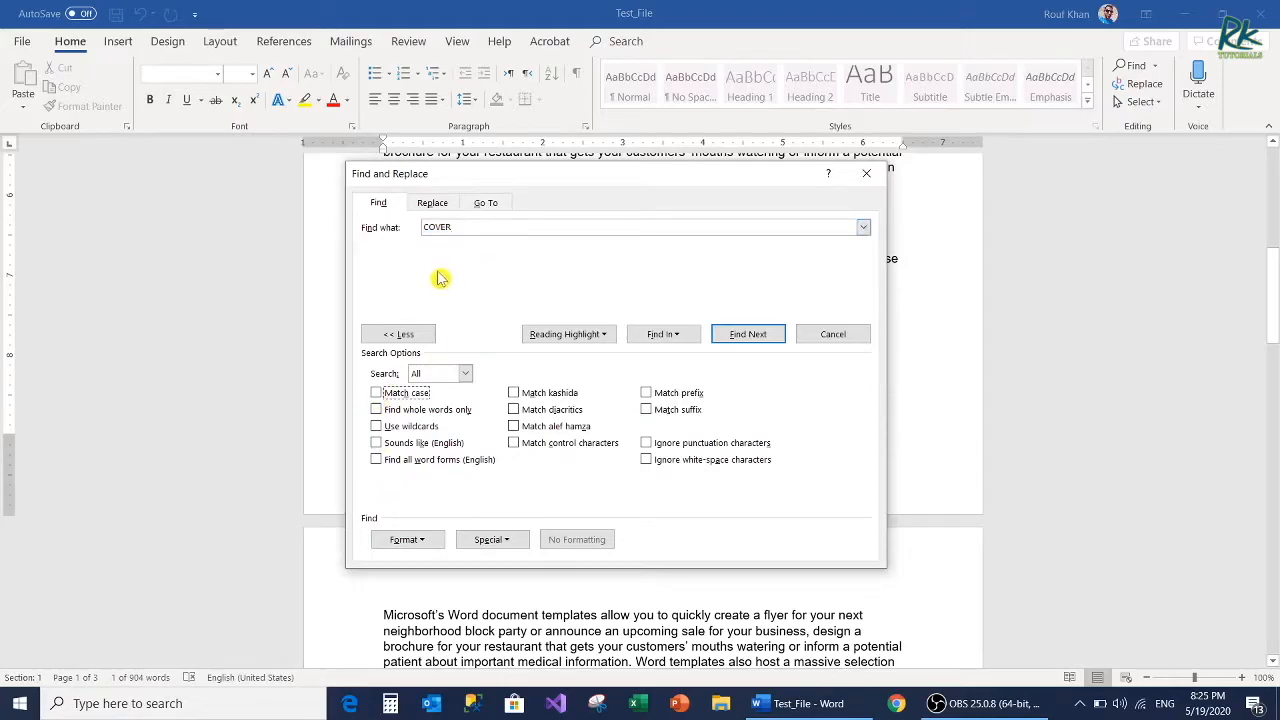
left_click(376, 409)
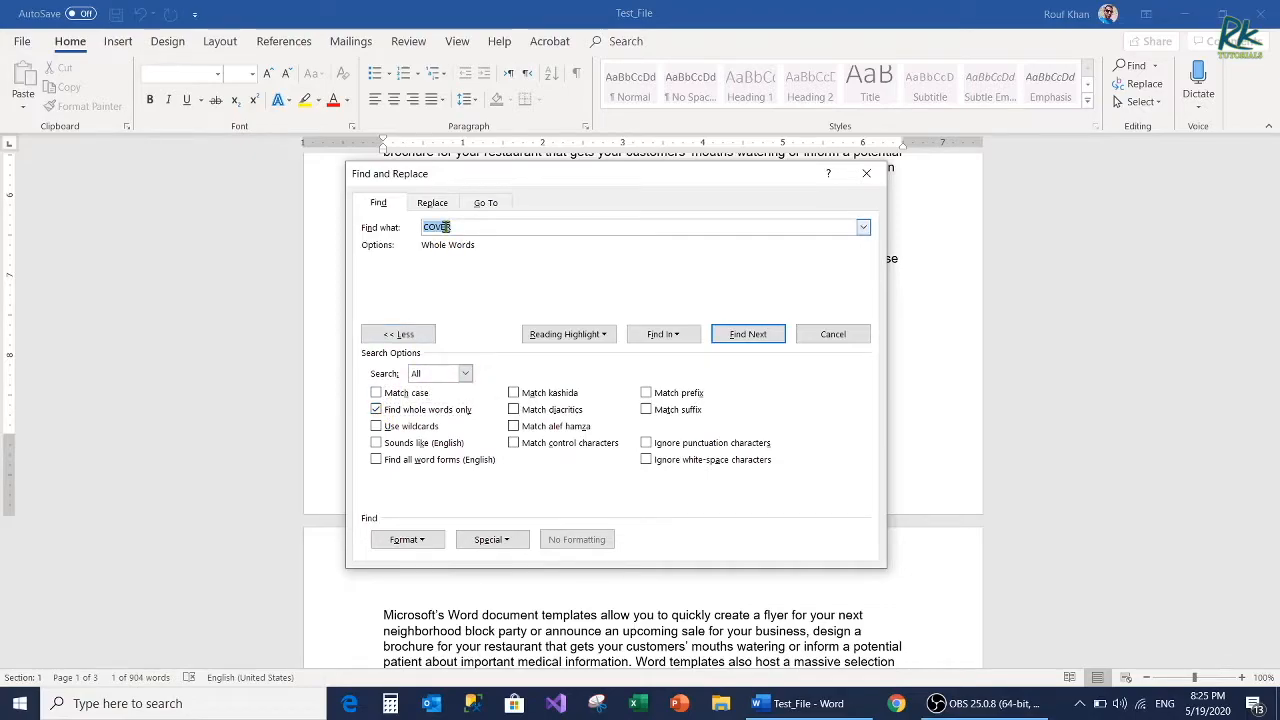
key("BackSpace")
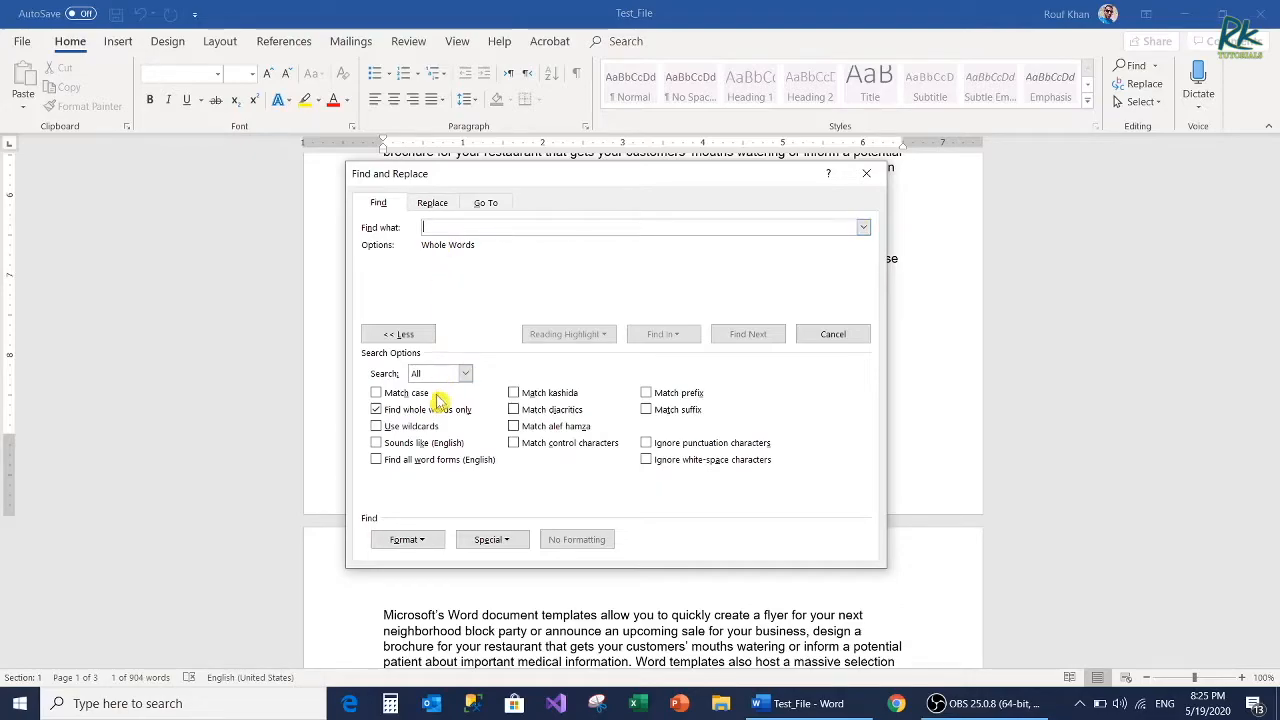
type("news")
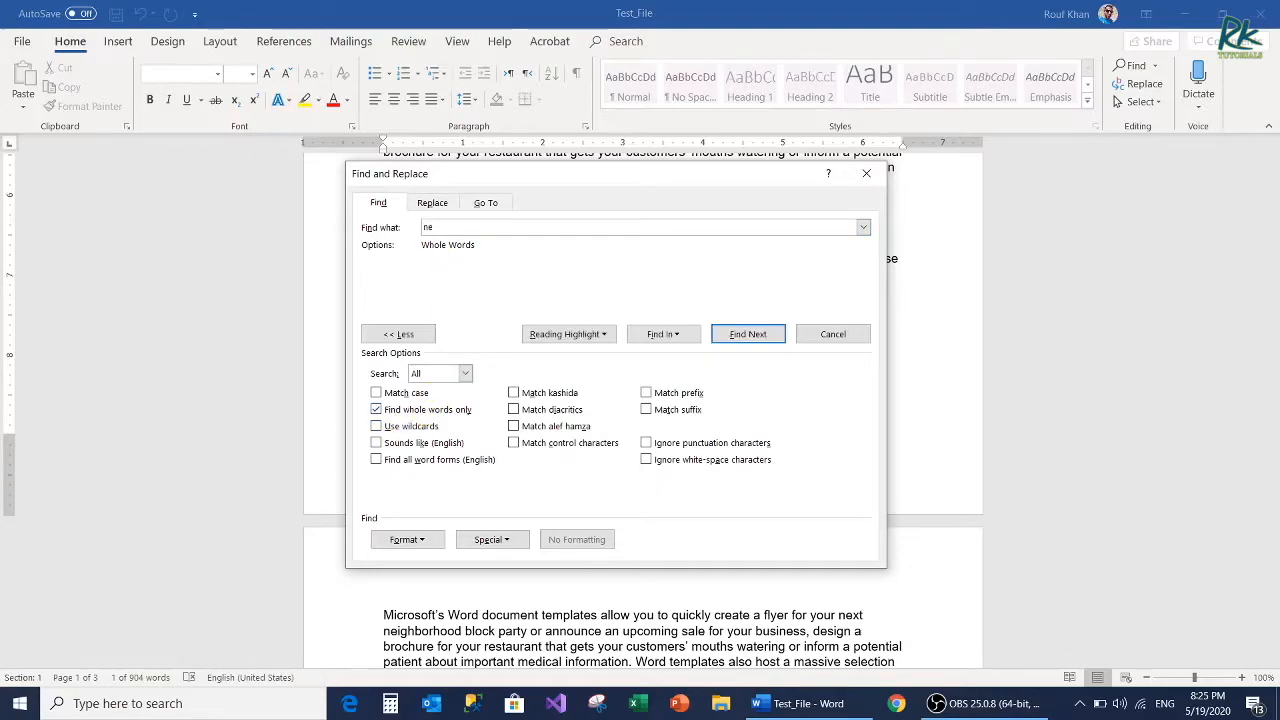
left_click(755, 340)
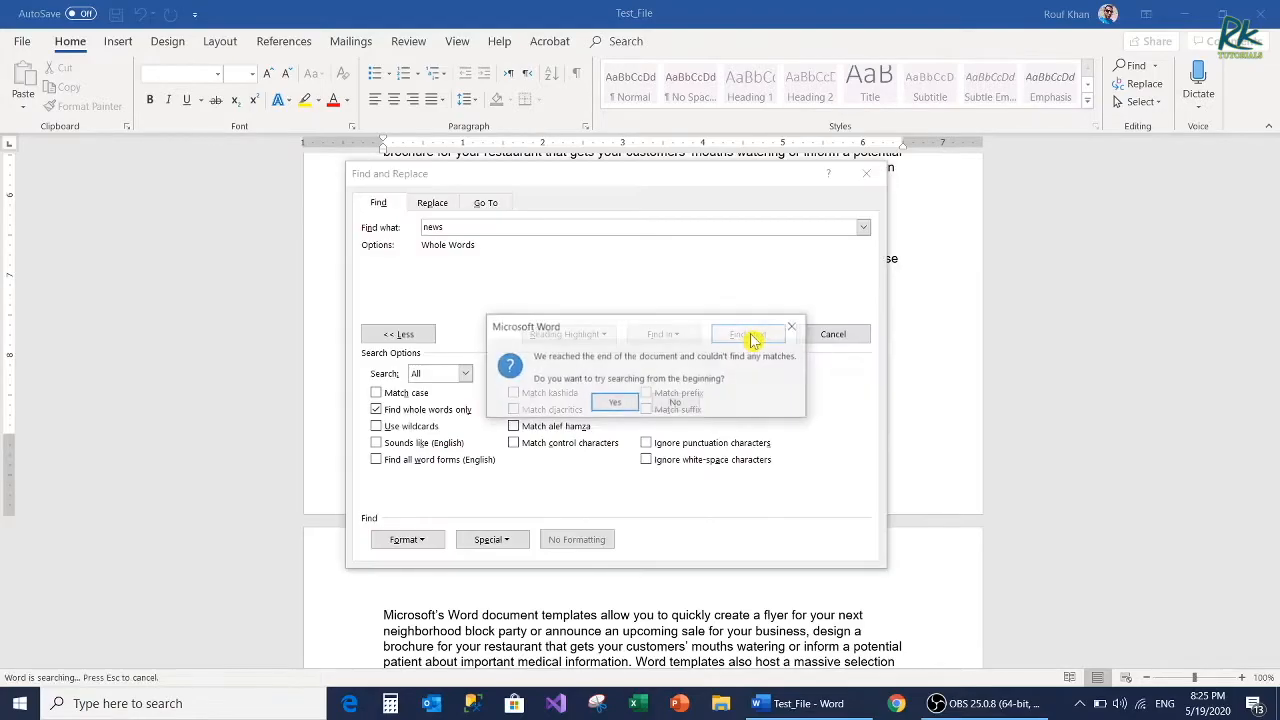
left_click(632, 404)
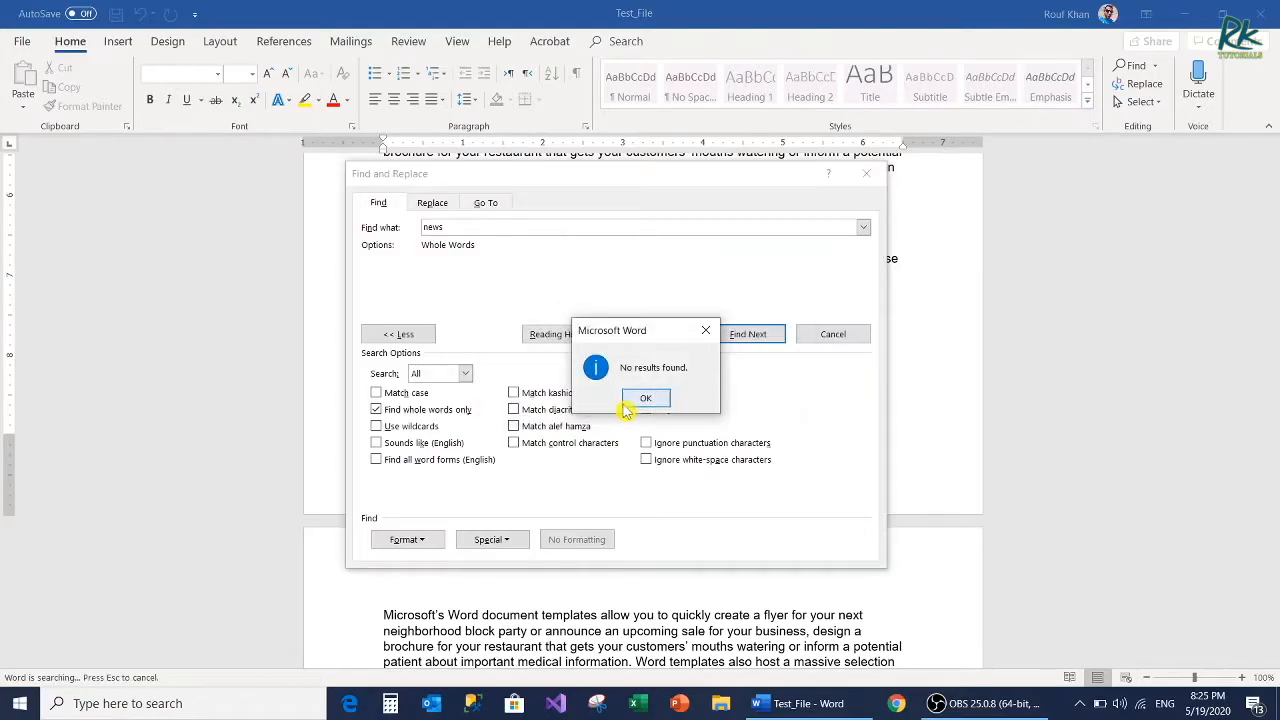
left_click(643, 399)
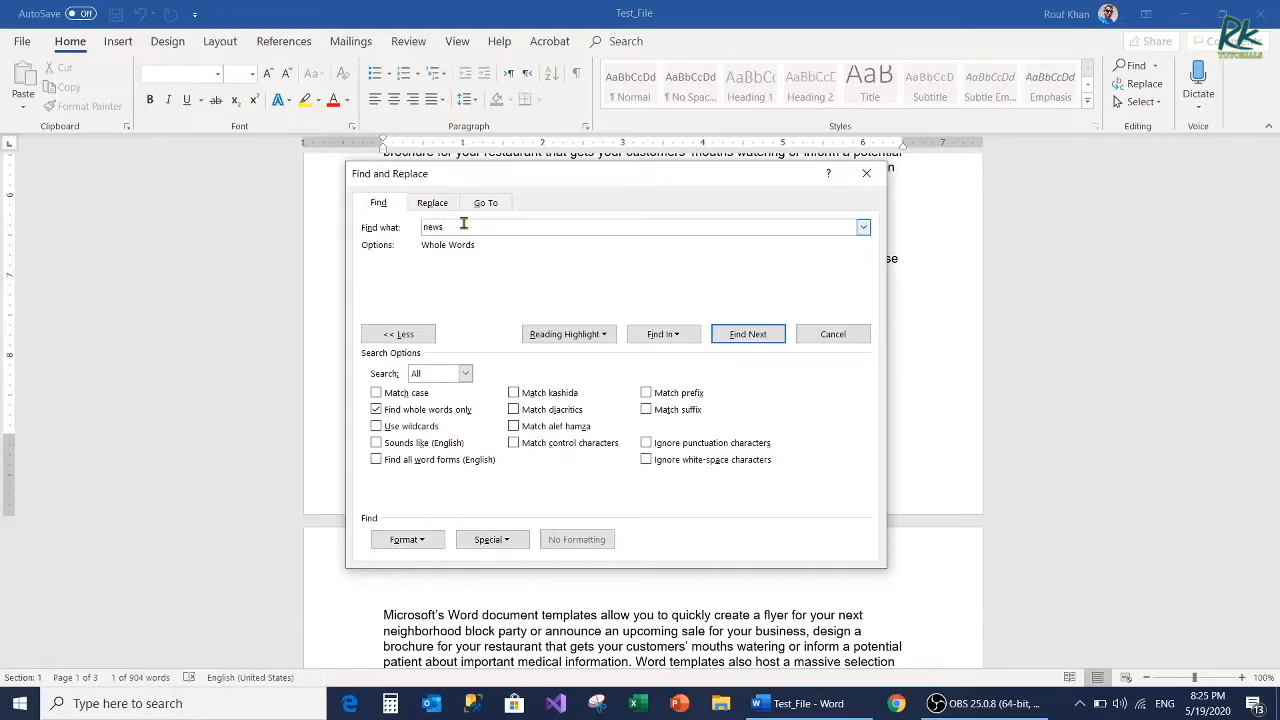
Step: Extend the whole-word search term to "newsletter", find the next match, and reposition the Find and Replace dialog
type("letter")
left_click(750, 334)
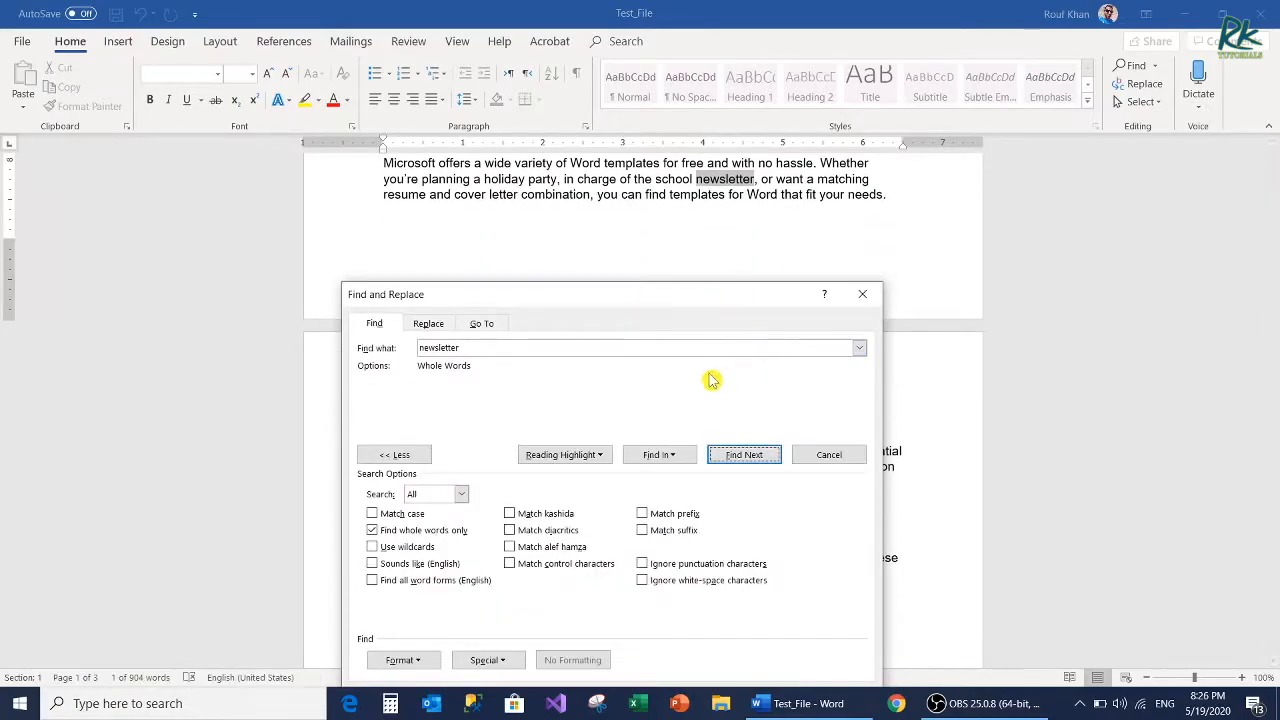
left_click_drag(720, 294, 767, 199)
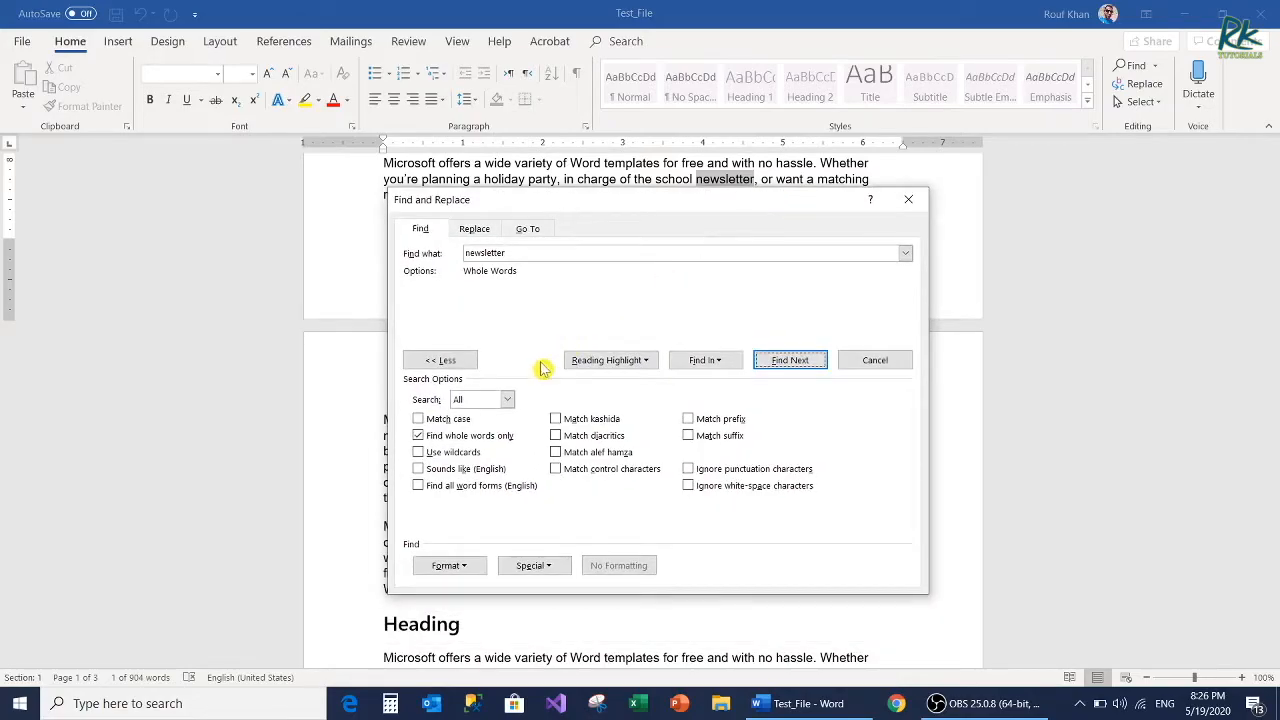
Step: Turn off whole-word matching, enable Use wildcards, and clear the search term
left_click(428, 437)
left_click(432, 455)
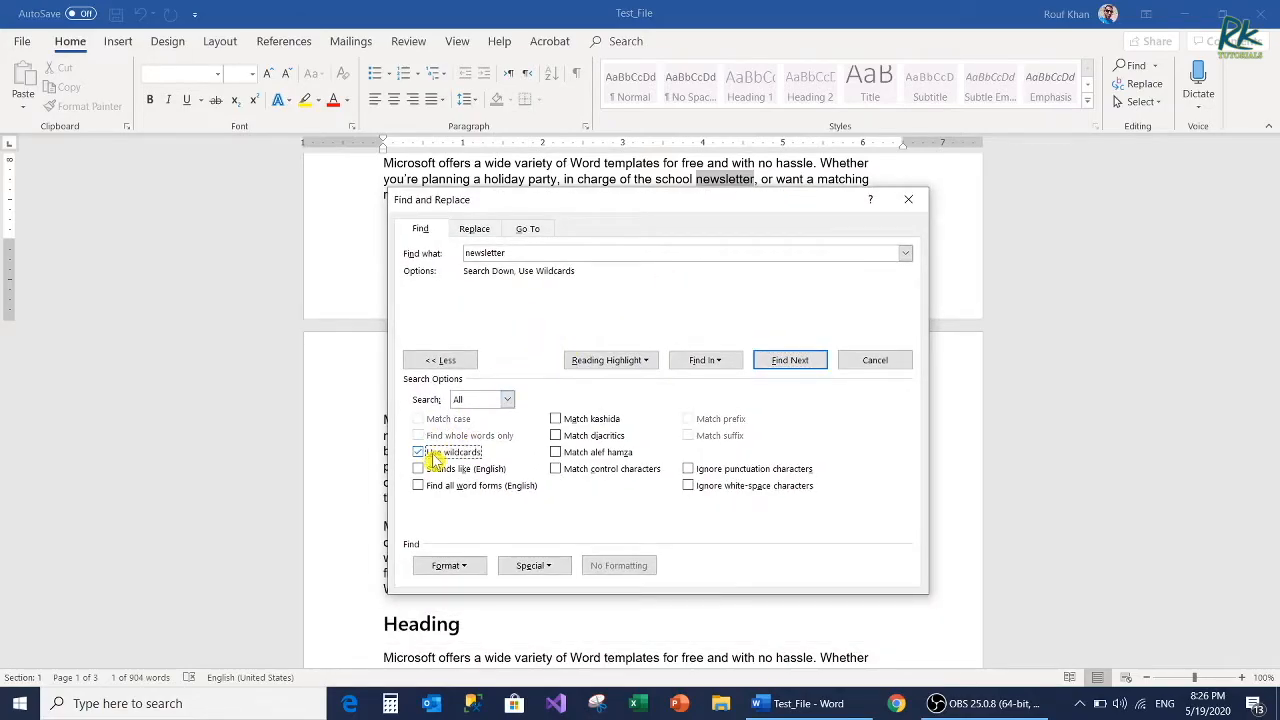
left_click_drag(528, 249, 410, 255)
type("?")
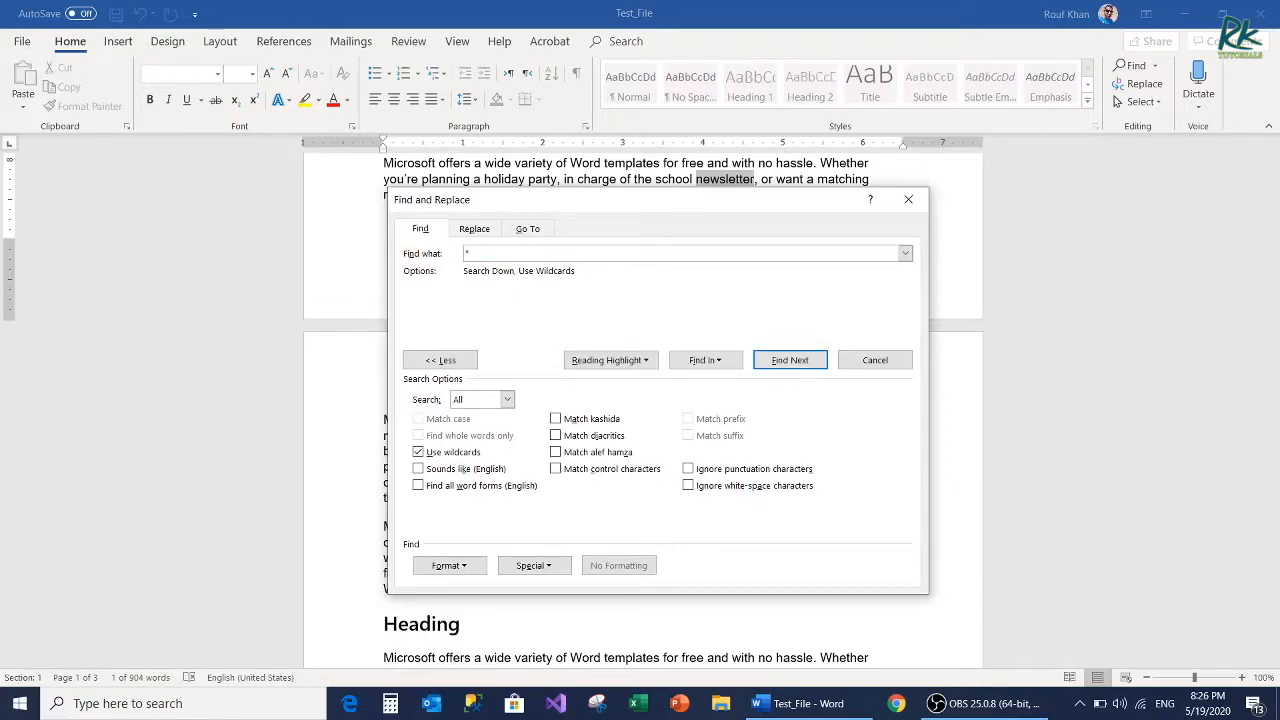
key("BackSpace")
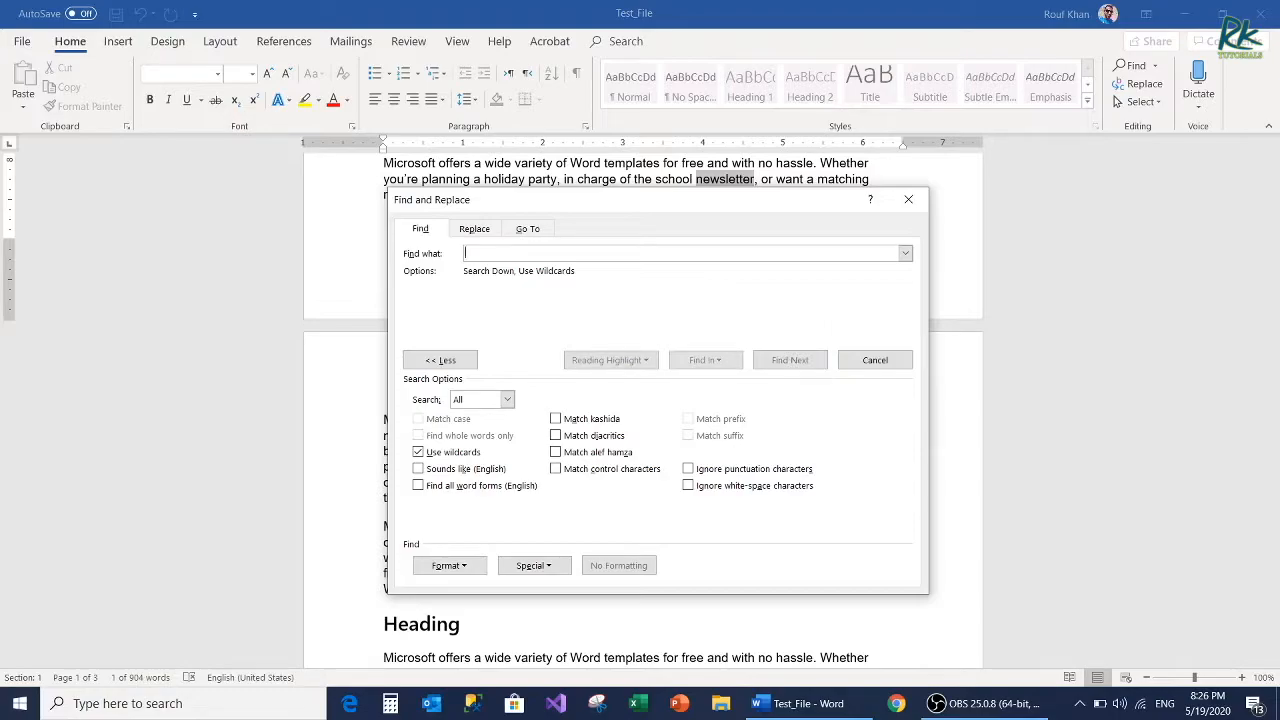
Step: Search for the wildcard pattern "b?t" and step through its matches with the dialog moved clear of the text
type("b")
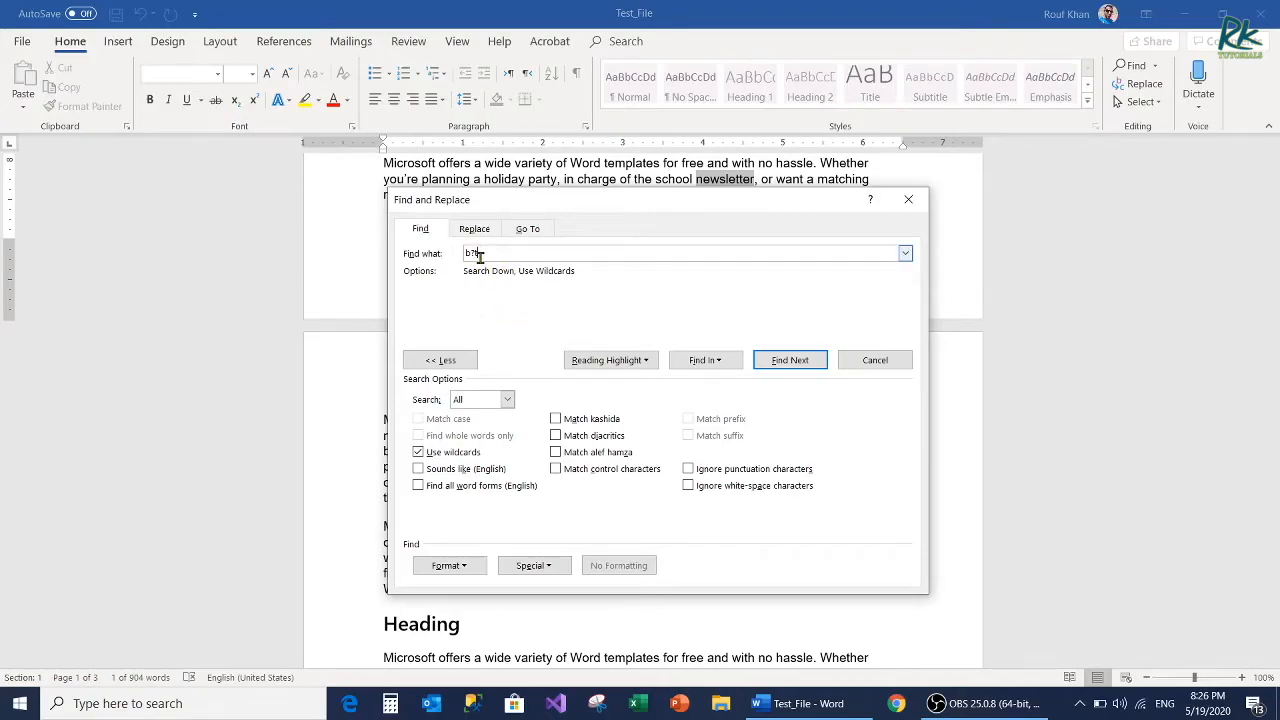
left_click(783, 366)
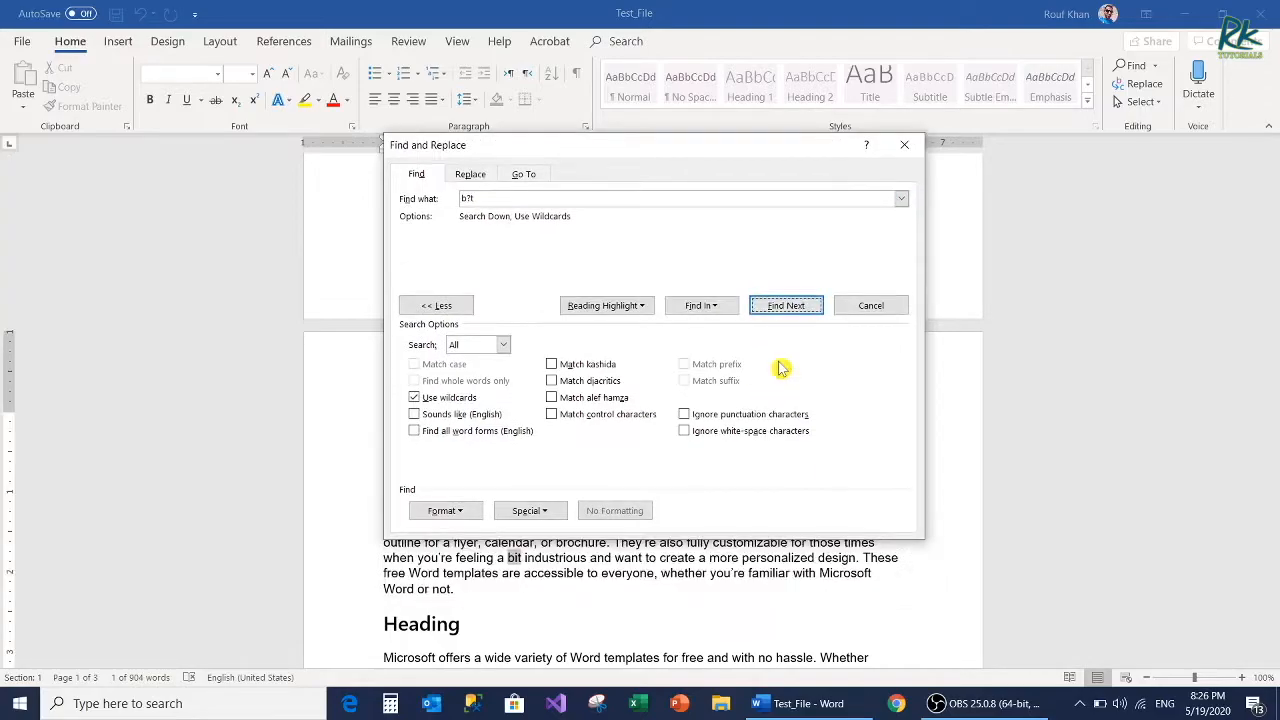
left_click_drag(570, 155, 884, 187)
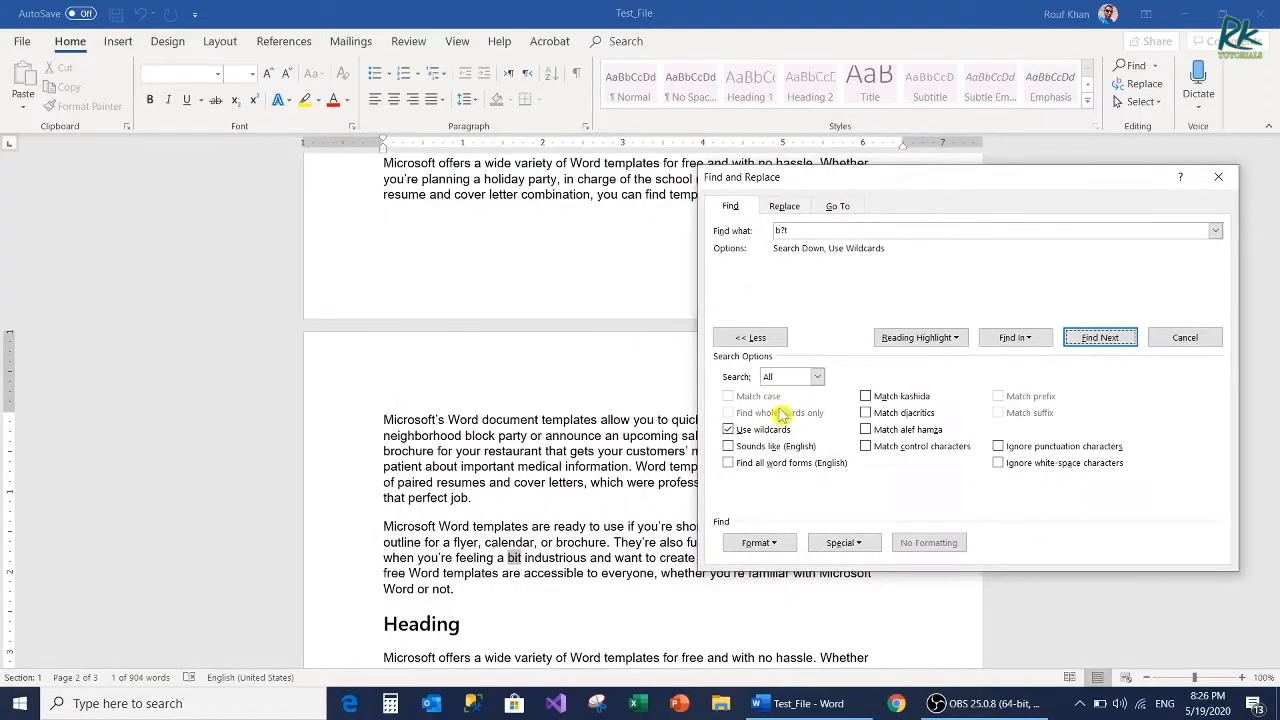
left_click(1118, 342)
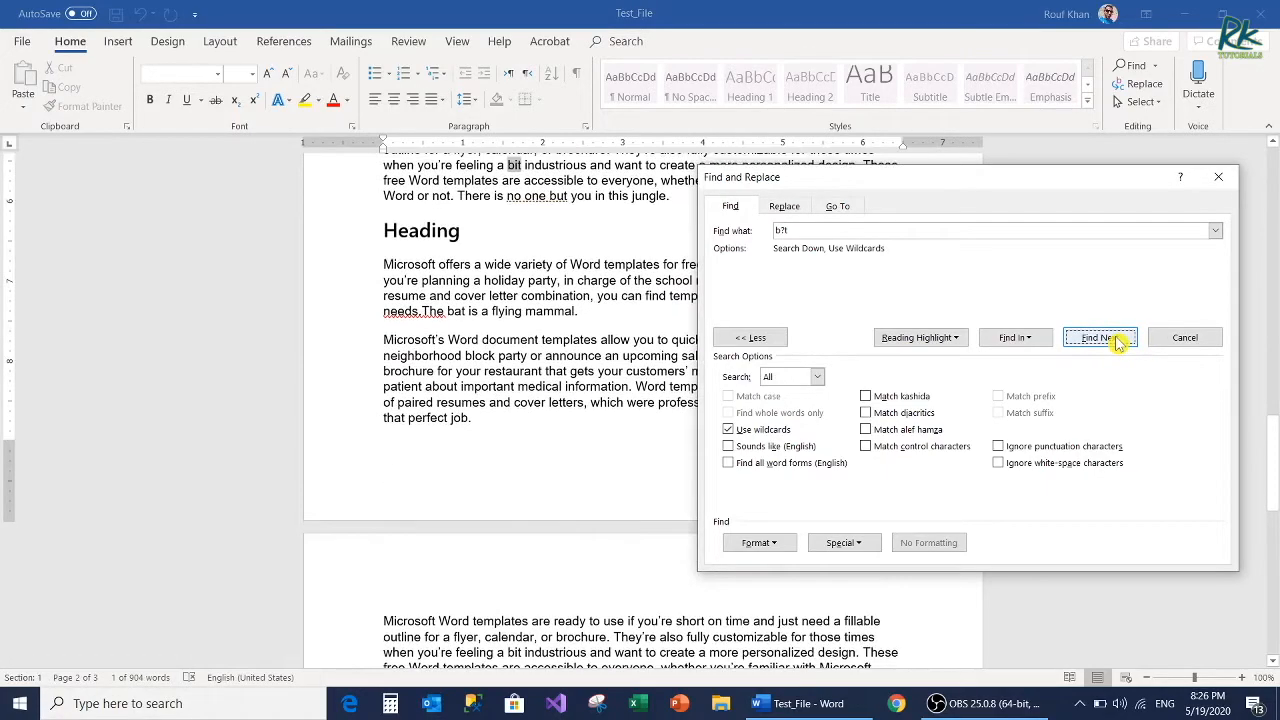
left_click(1118, 342)
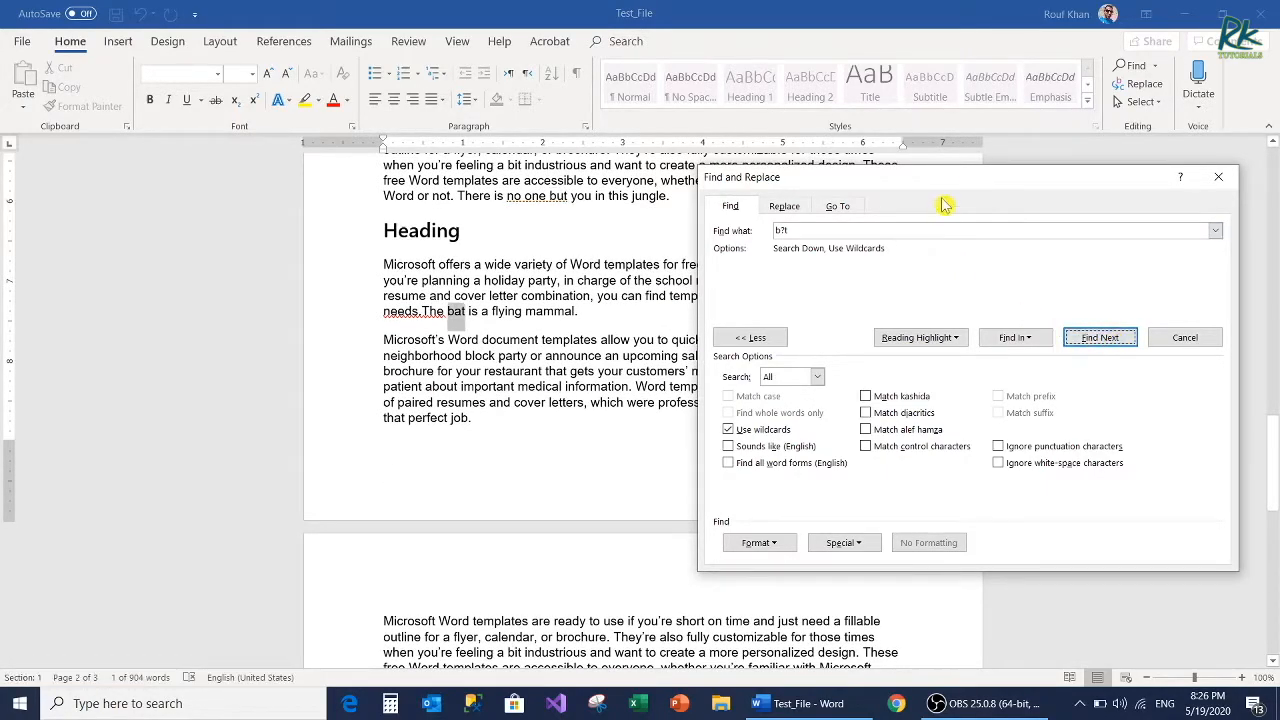
Step: Change the wildcard pattern to "f*r" and step through several matches in the document
left_click_drag(944, 180, 650, 191)
left_click_drag(505, 243, 426, 248)
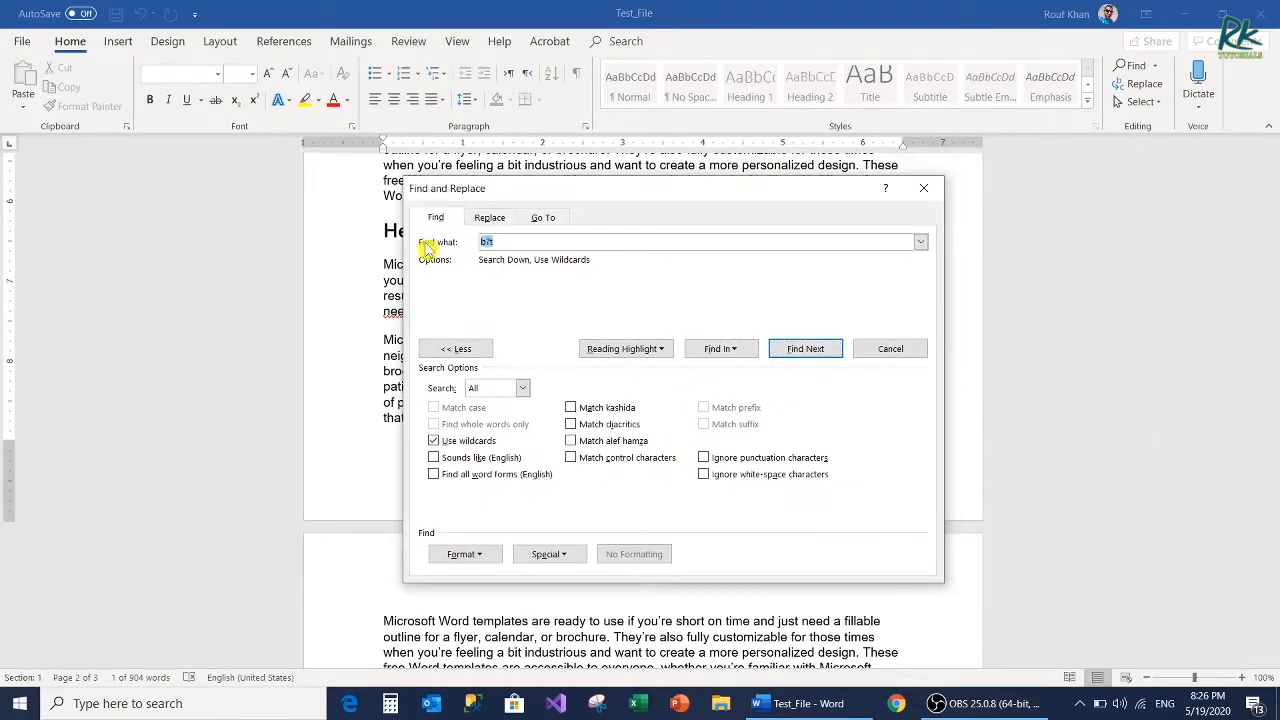
type("f*r")
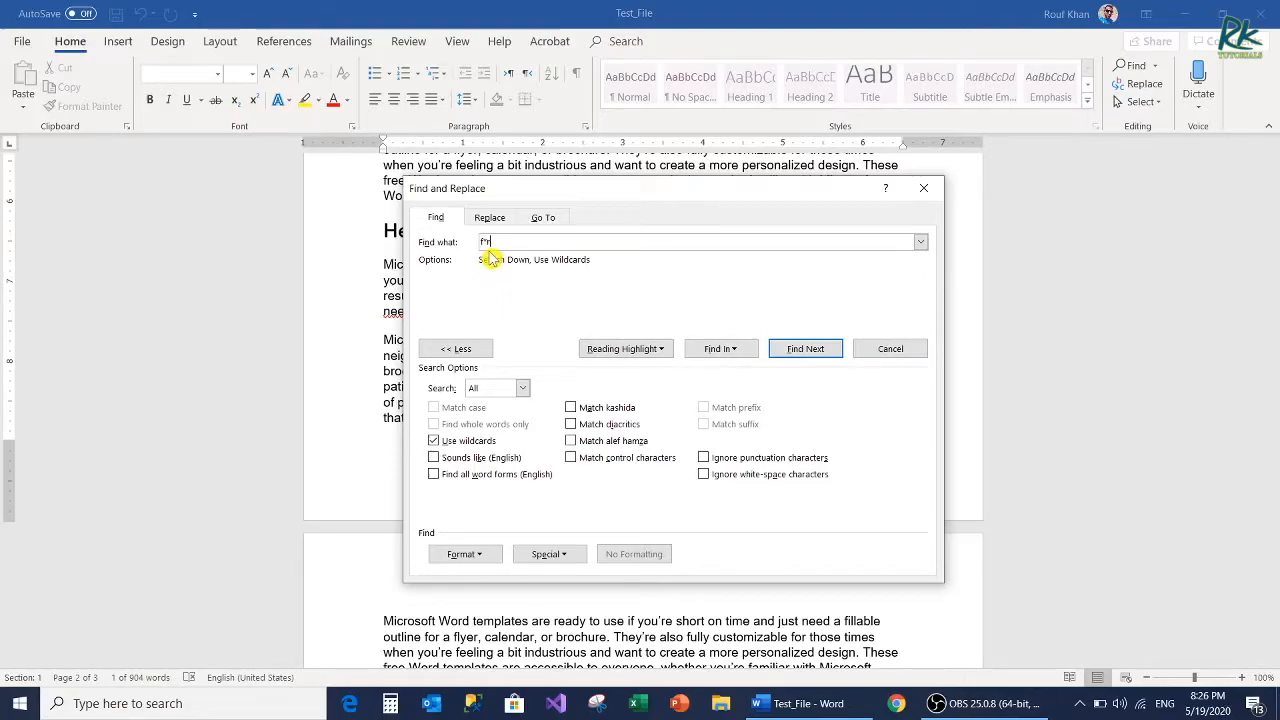
left_click(805, 349)
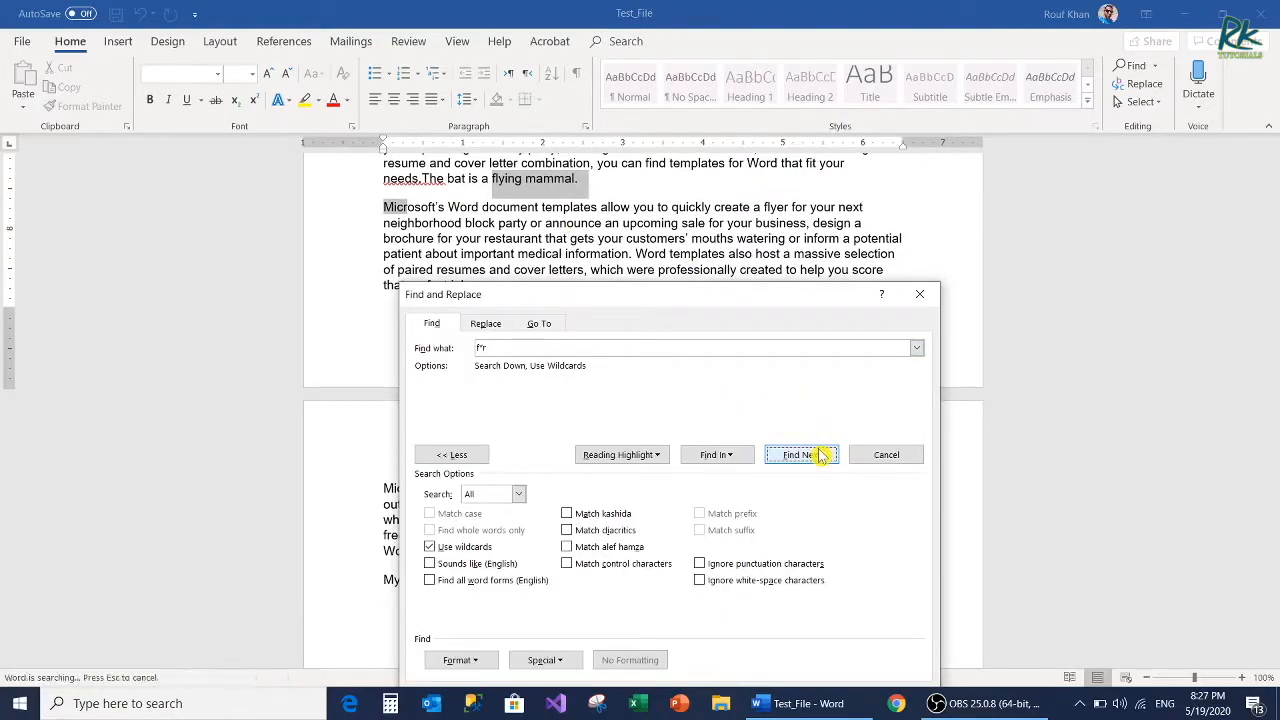
left_click(816, 452)
left_click(816, 455)
left_click(815, 457)
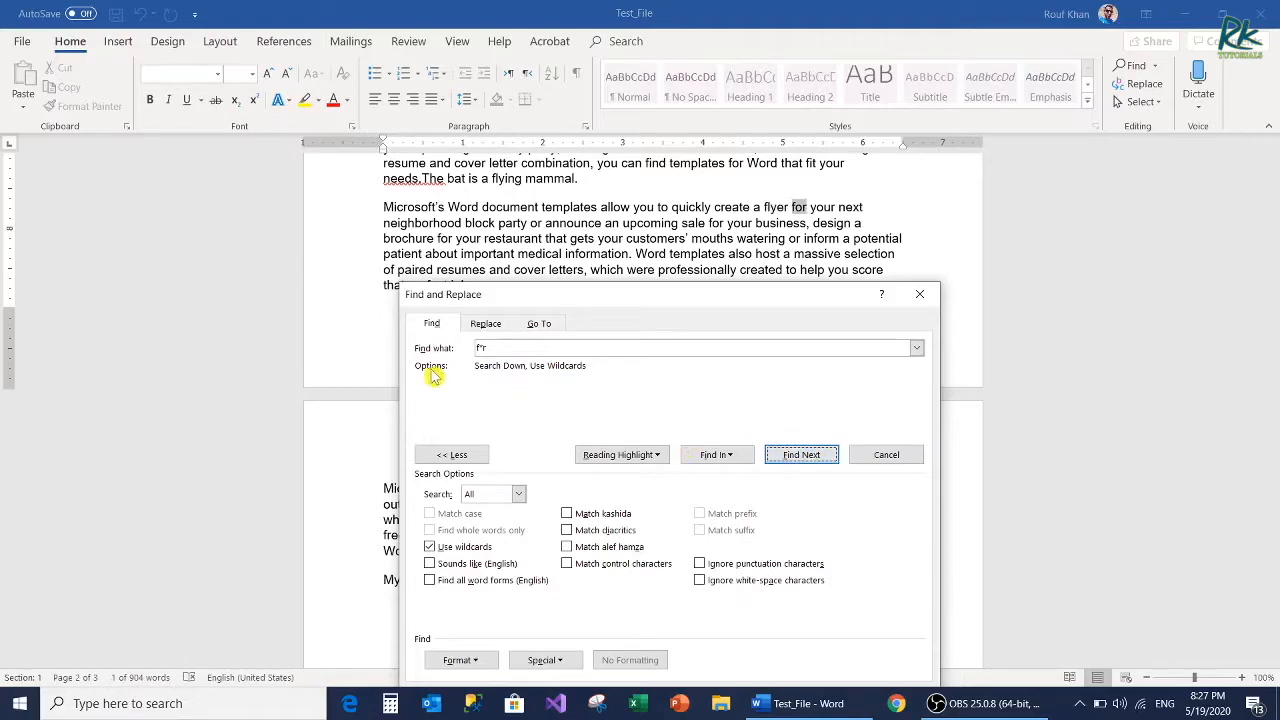
Step: Search for the wildcard pattern "task*" and dismiss the search message
left_click_drag(499, 350, 405, 336)
type("task")
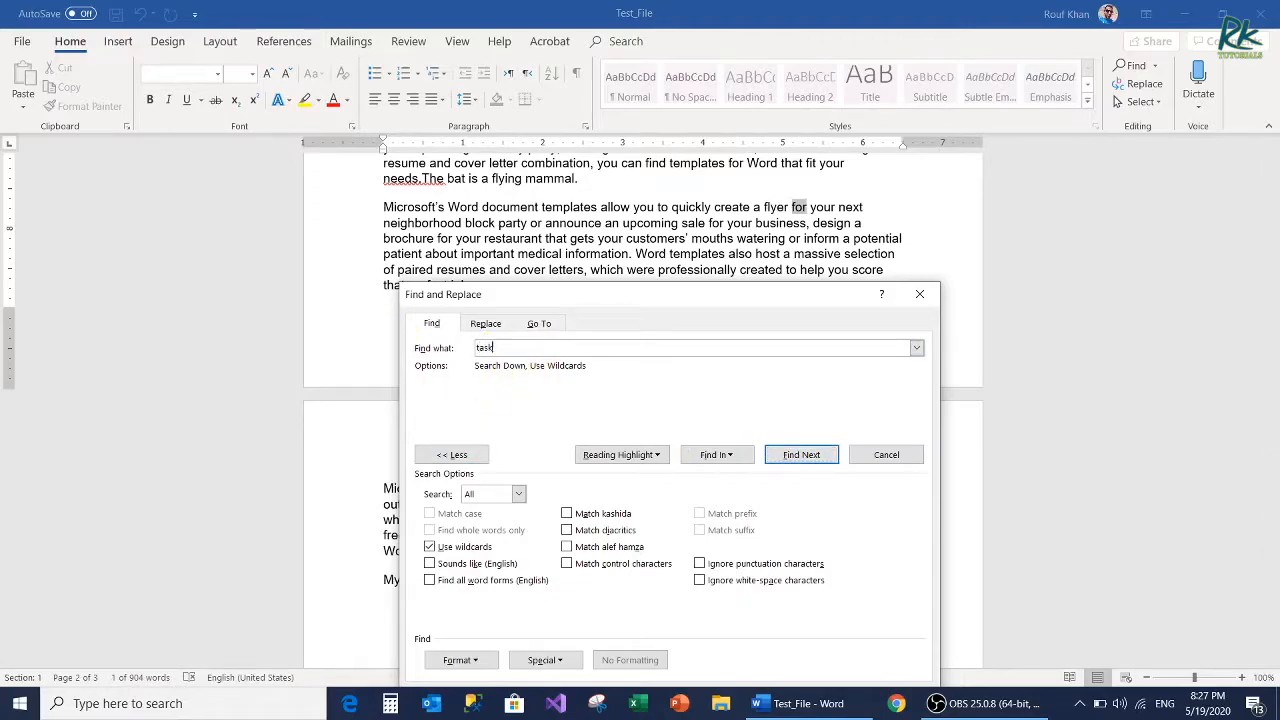
type("*")
left_click(786, 452)
left_click(617, 400)
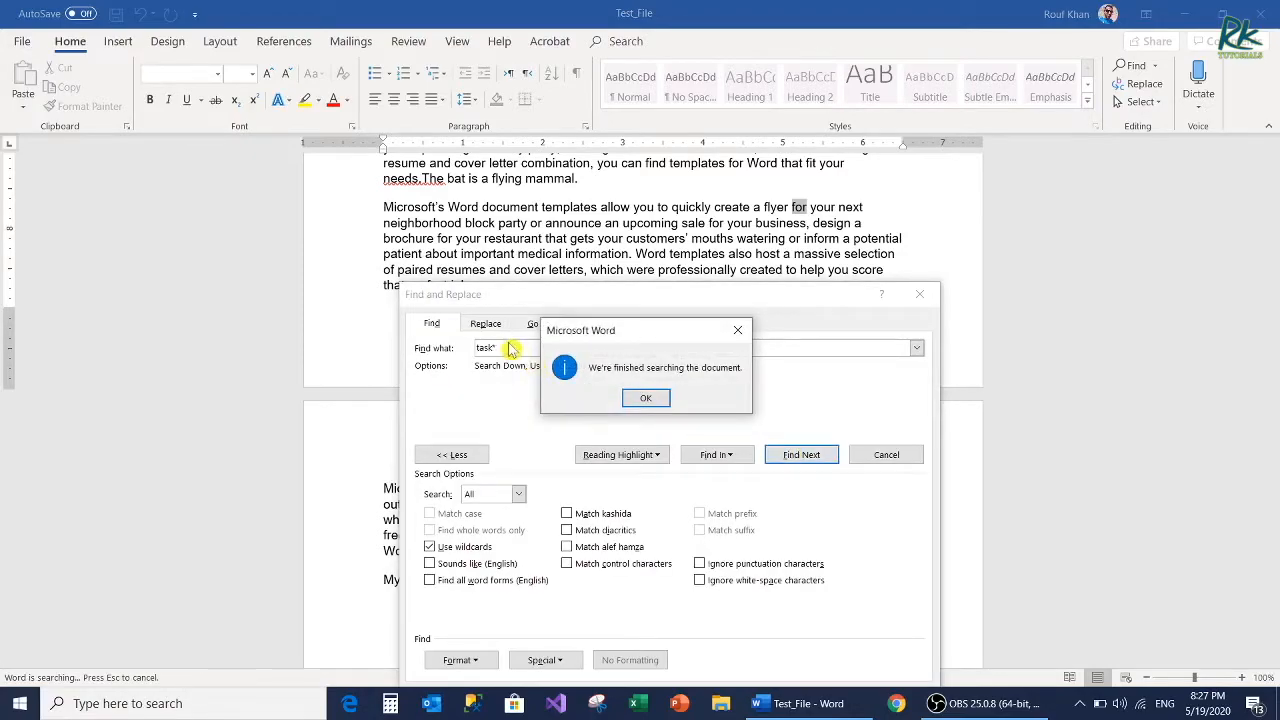
left_click(668, 402)
Step: Turn off wildcards, enable Sounds like (English), and step through the matches for "there"
left_click(429, 546)
left_click(429, 563)
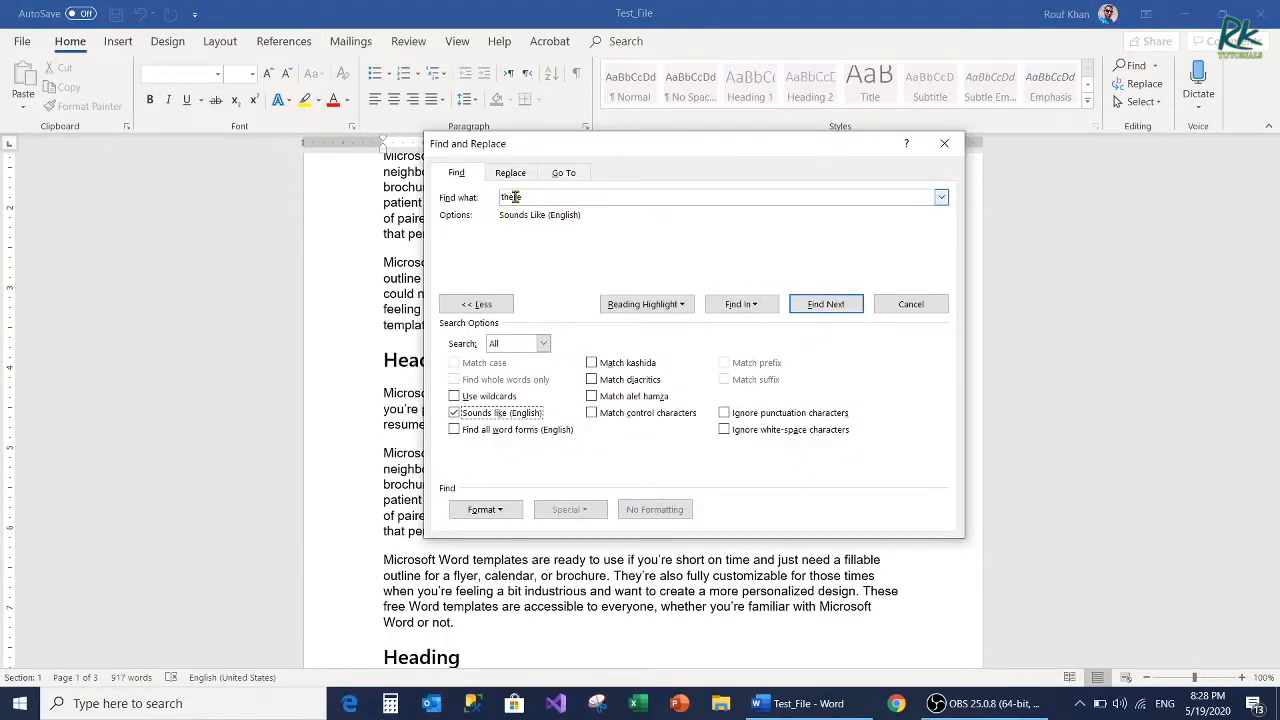
left_click(825, 305)
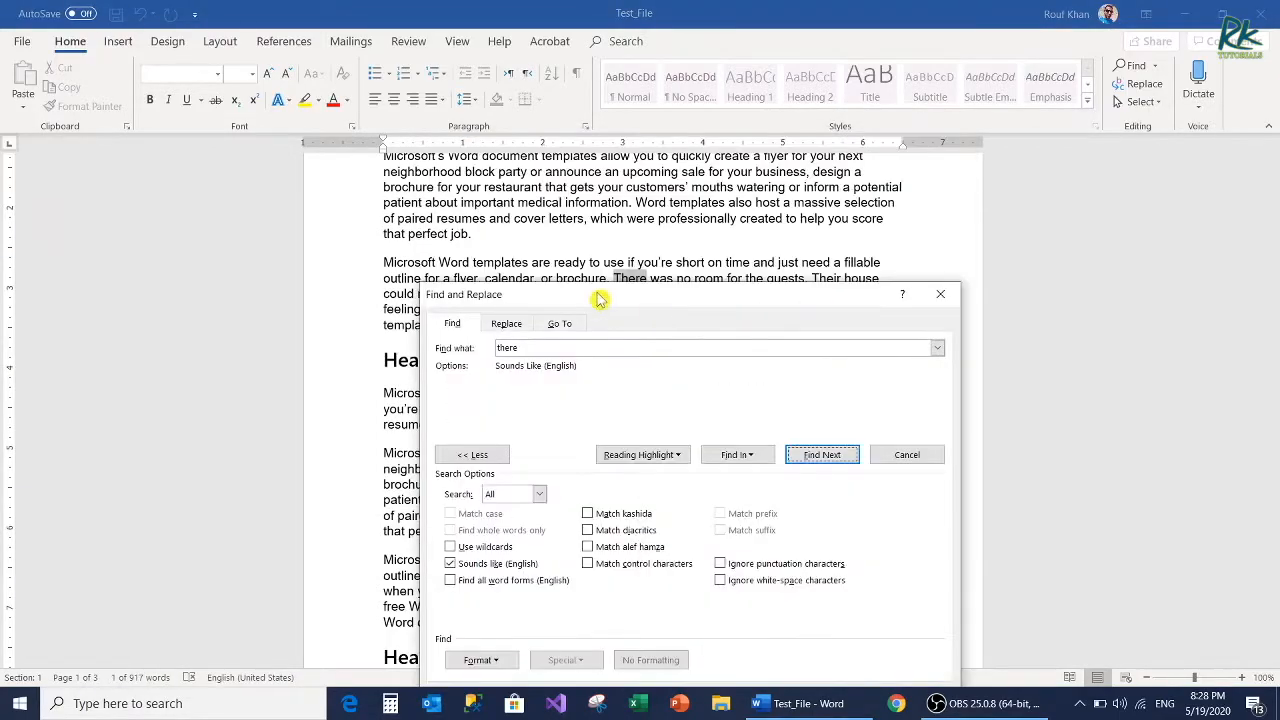
left_click_drag(690, 288, 905, 318)
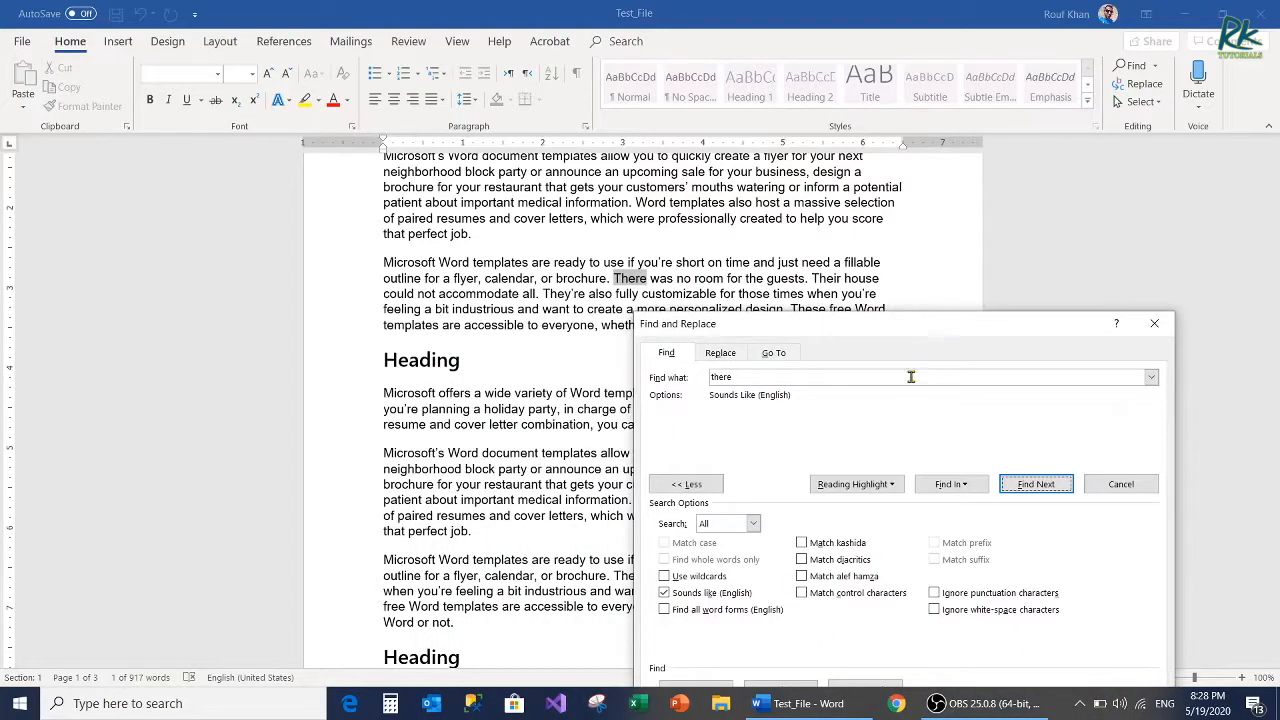
left_click(1036, 486)
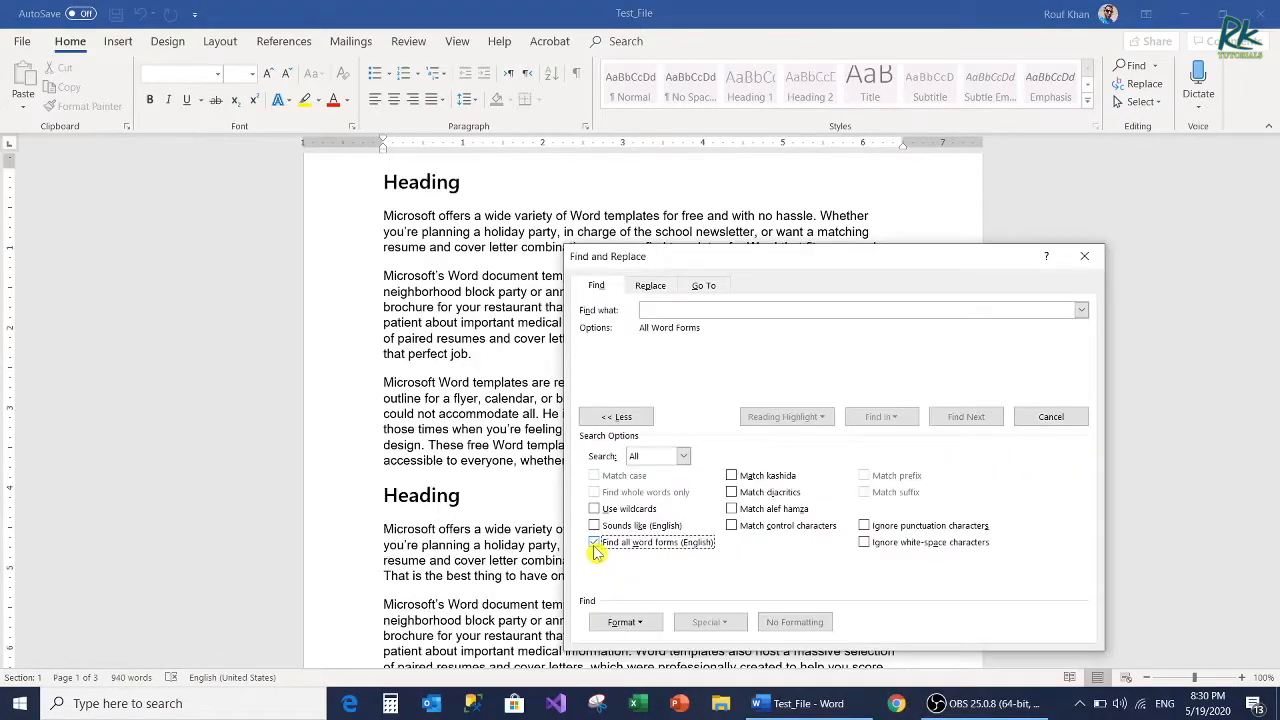
Step: Search for all word forms of "good", step through the matches, and dismiss the search message
left_click(685, 310)
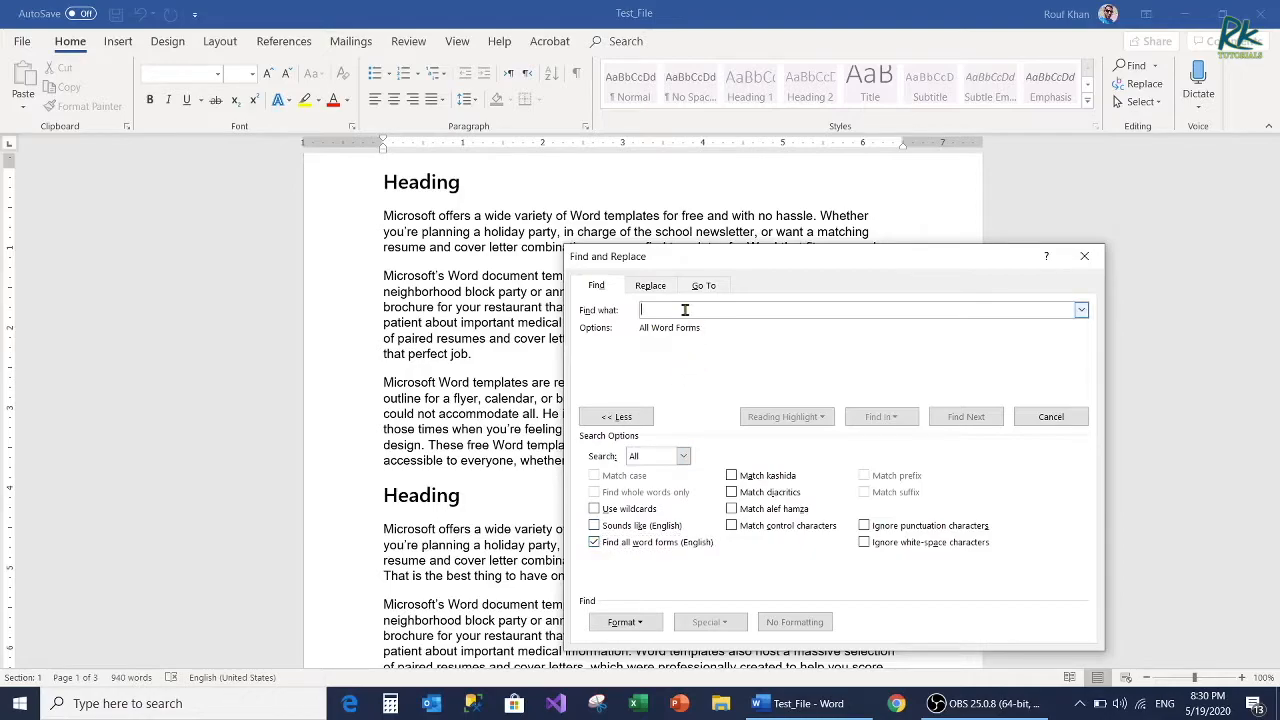
type("good")
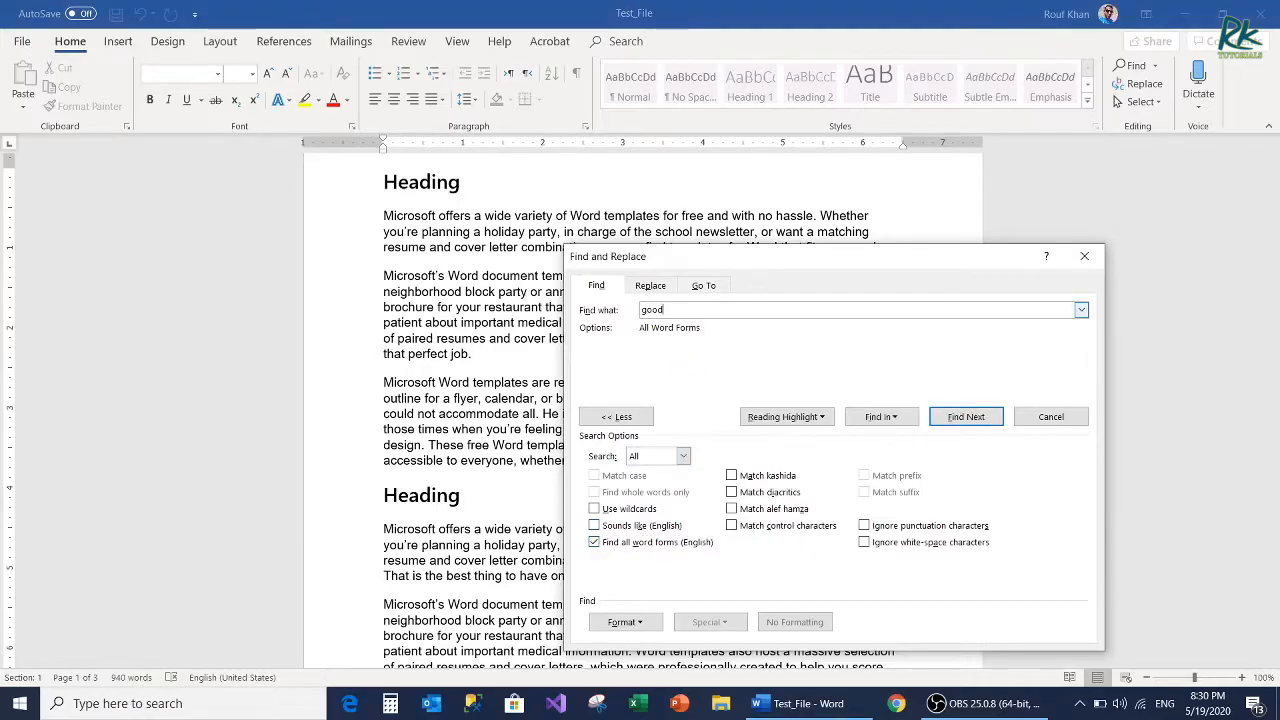
left_click(964, 420)
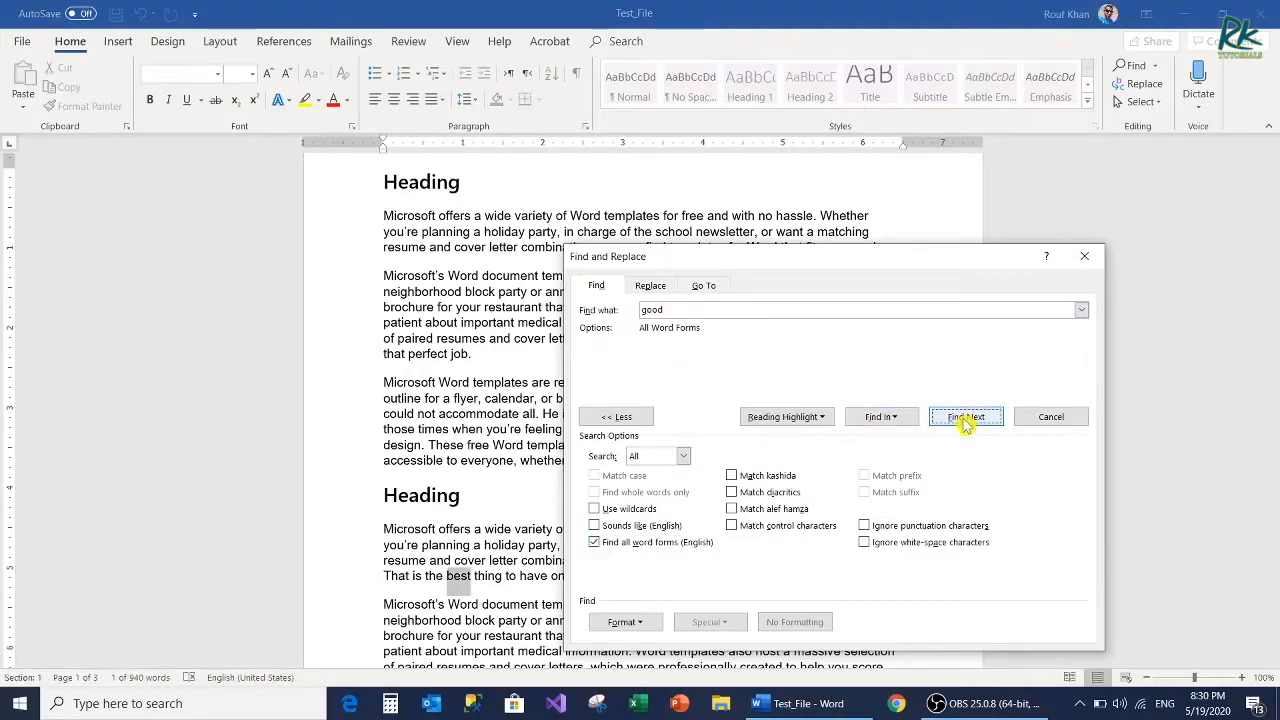
left_click(964, 419)
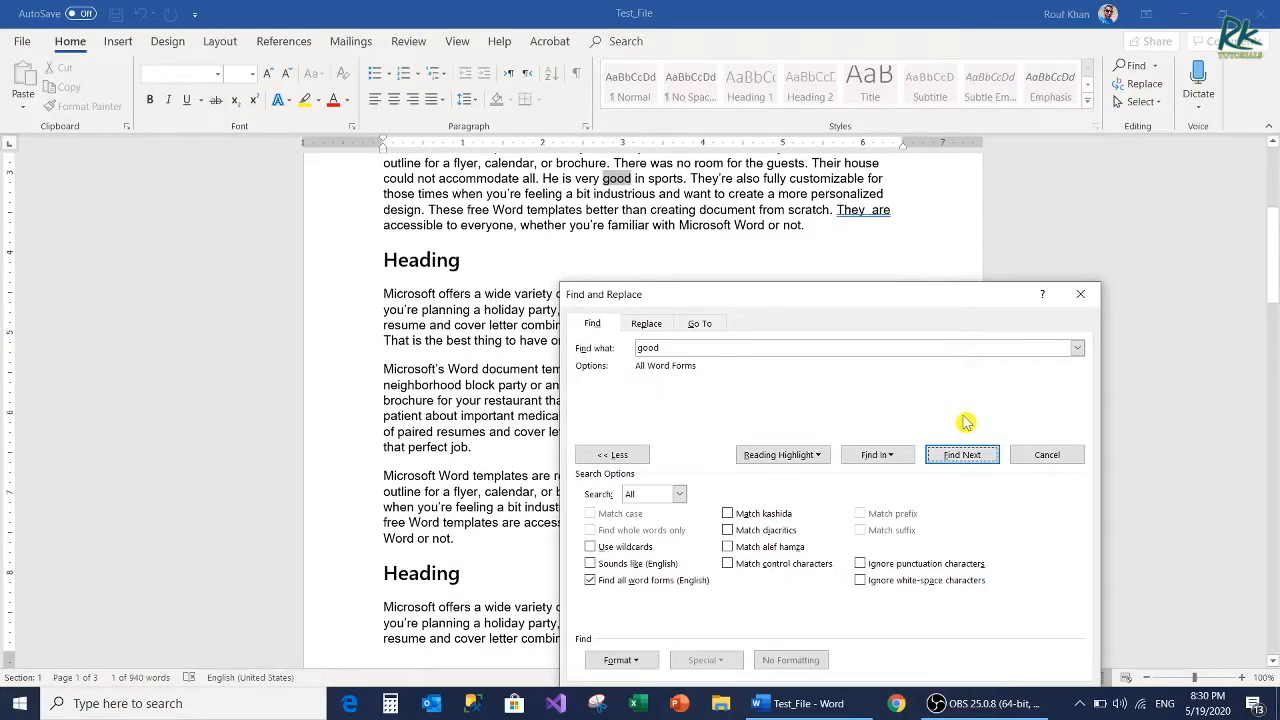
left_click(960, 455)
left_click(958, 457)
left_click(648, 400)
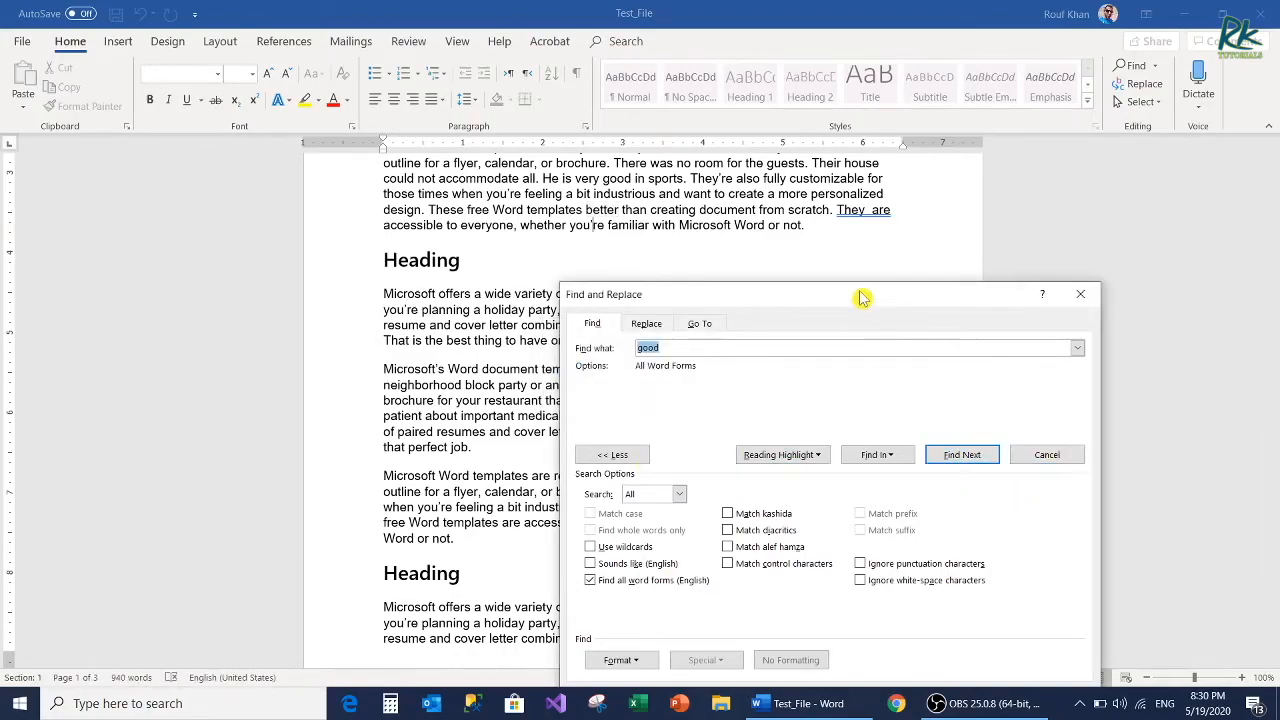
Step: Turn off Find all word forms, close the Find and Replace dialog, and return to the document's beginning
left_click_drag(860, 295, 627, 132)
left_click(359, 416)
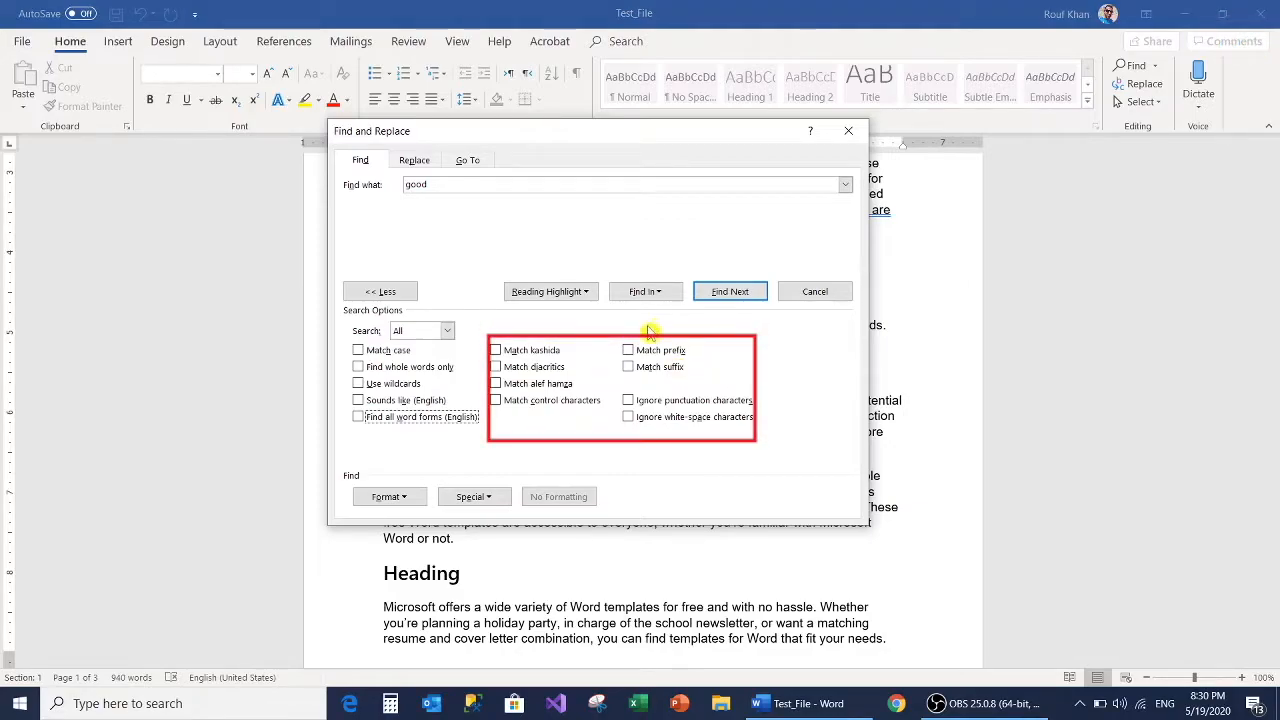
left_click(849, 136)
scroll(715, 371, "down", 2)
scroll(715, 371, "up", 2)
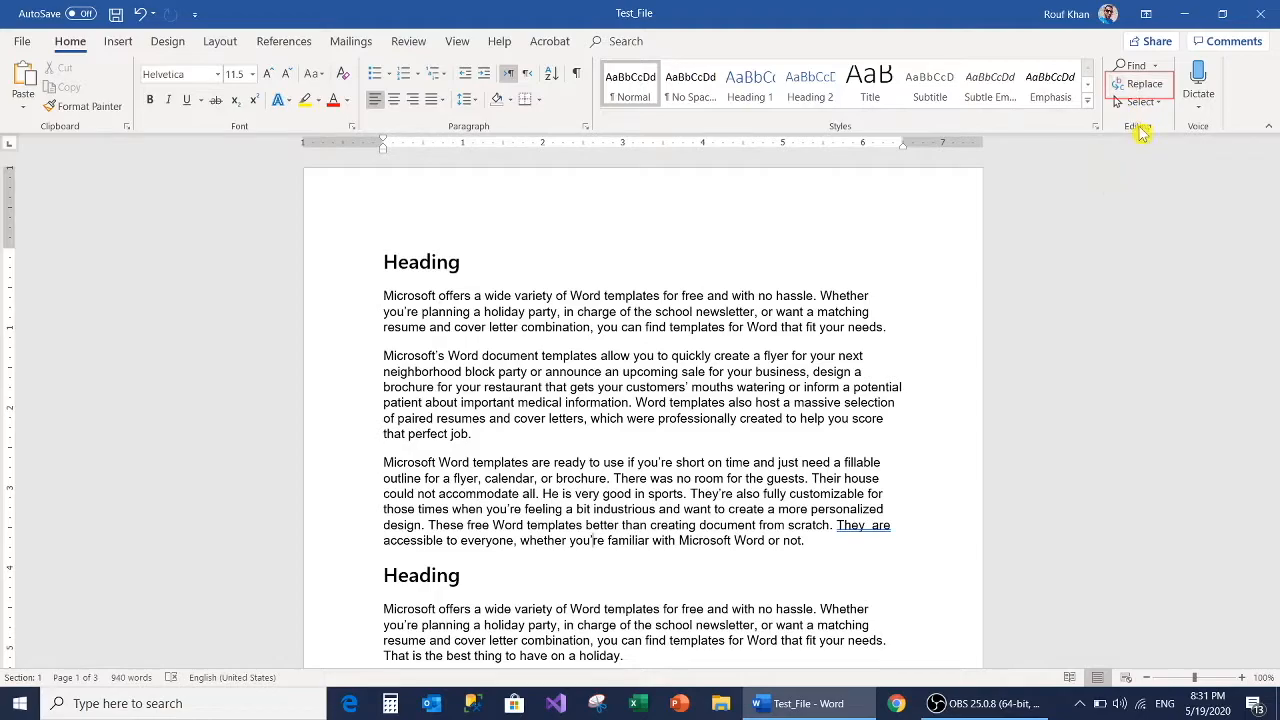
left_click(1140, 85)
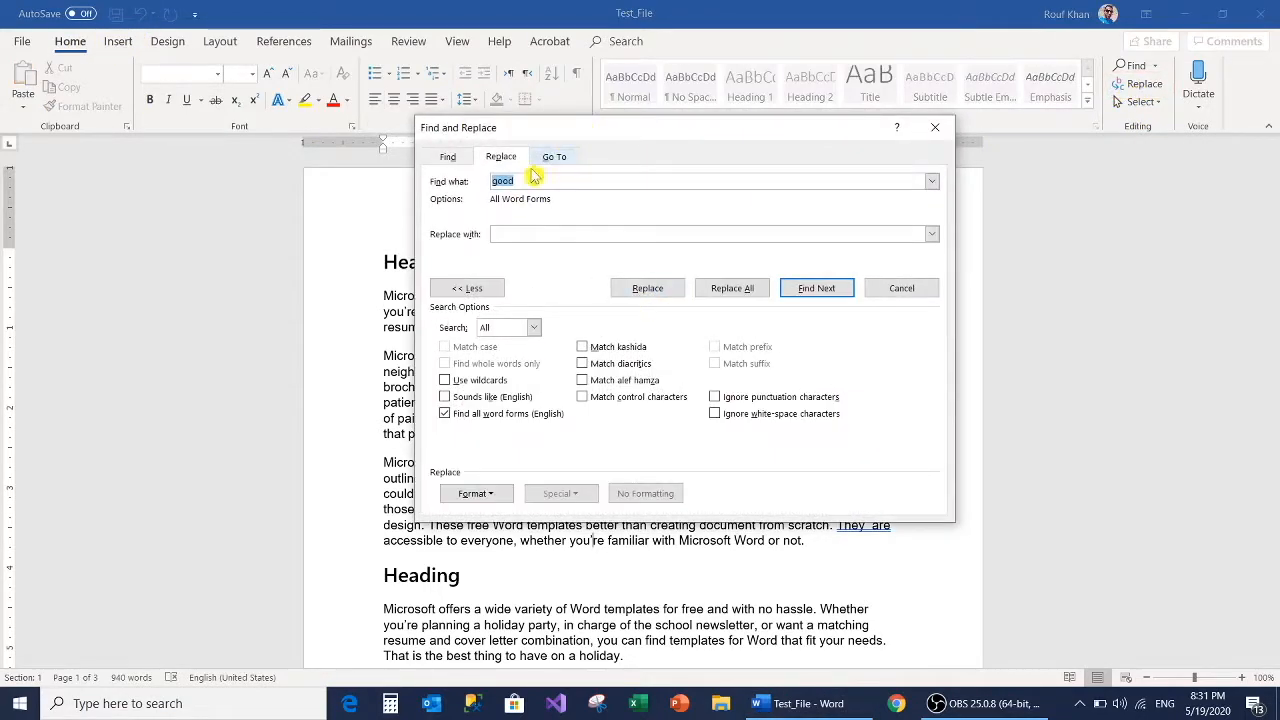
key("BackSpace")
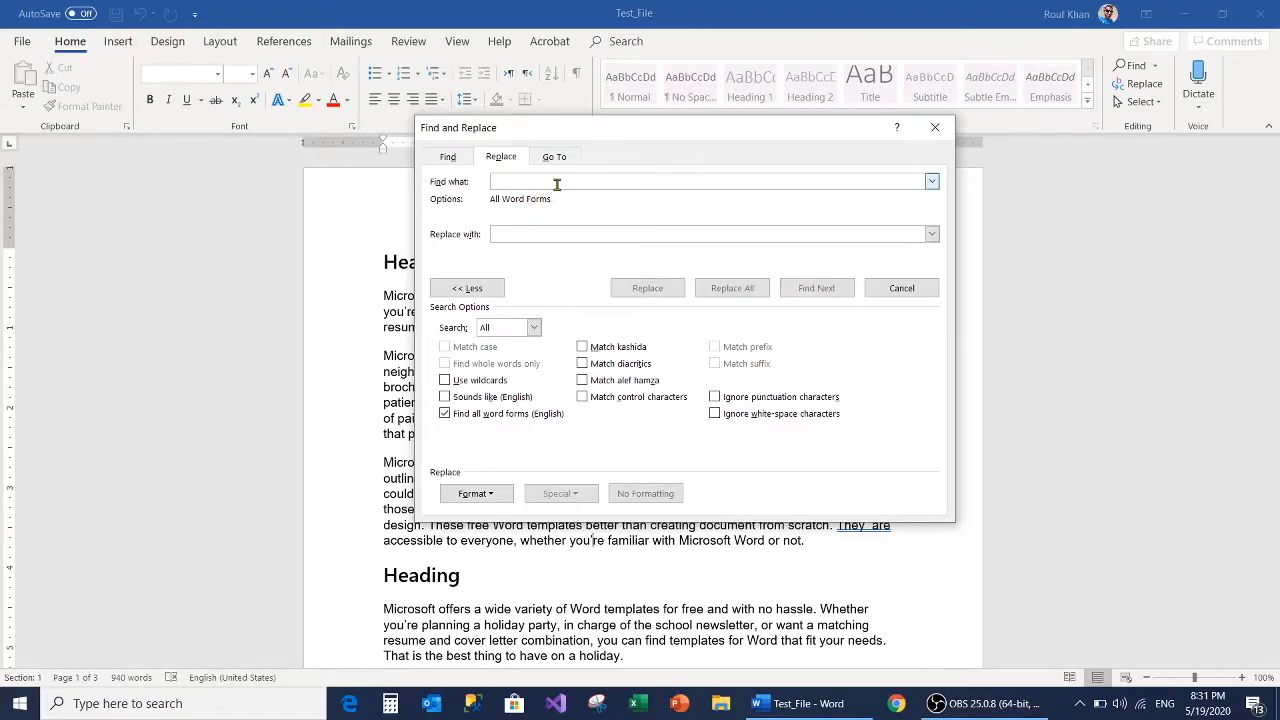
left_click(930, 134)
Step: Set up a replacement with "school" as the search term and "college" as the replacement text
key("ctrl+h")
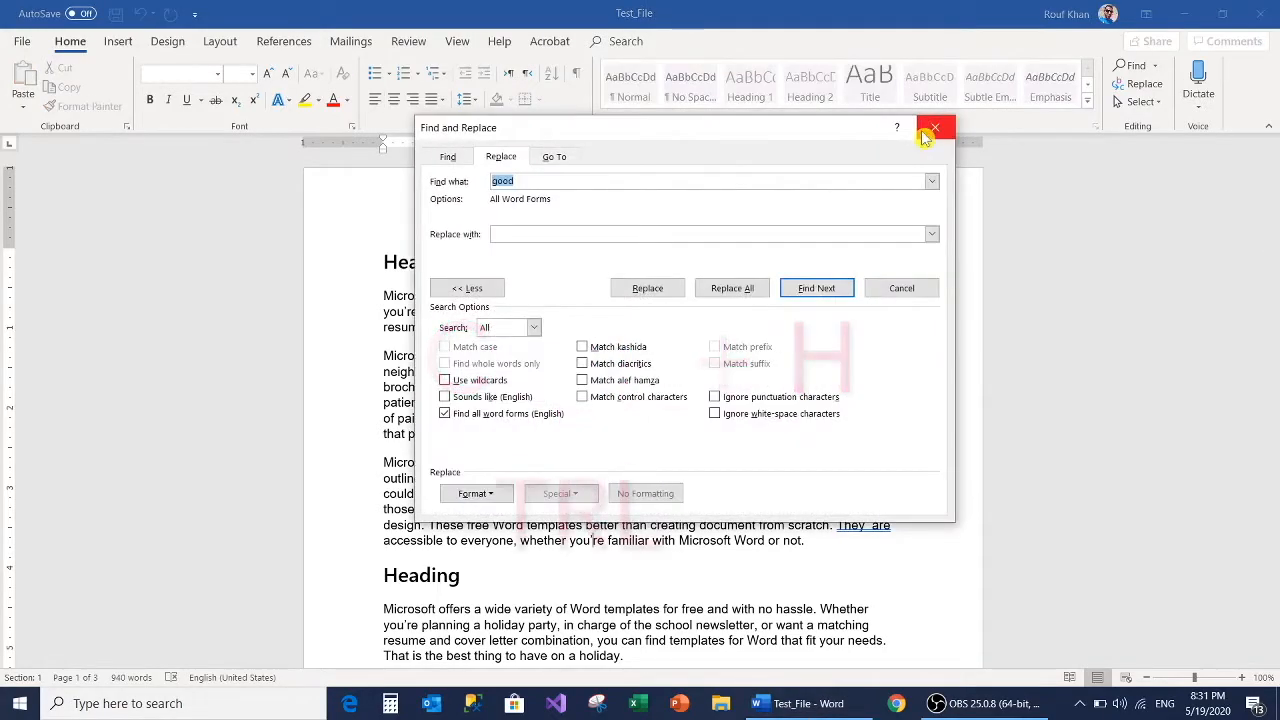
key("BackSpace")
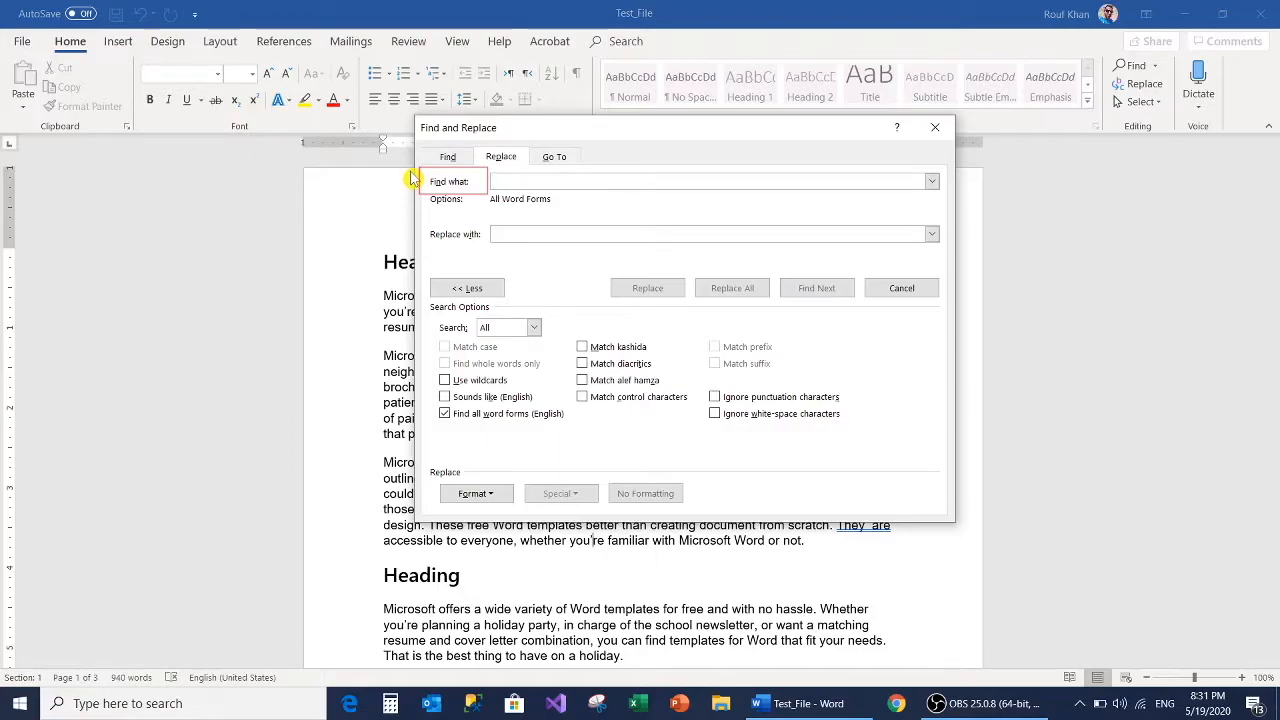
type("school")
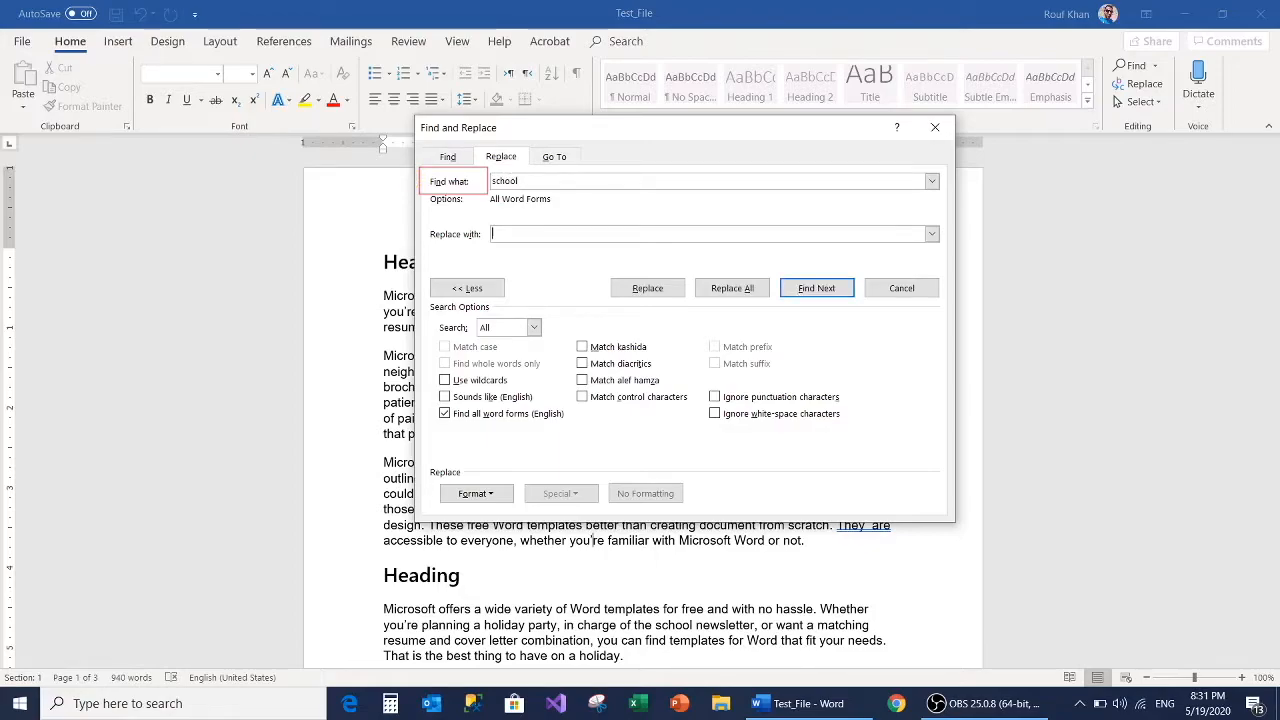
key("Tab")
type("college")
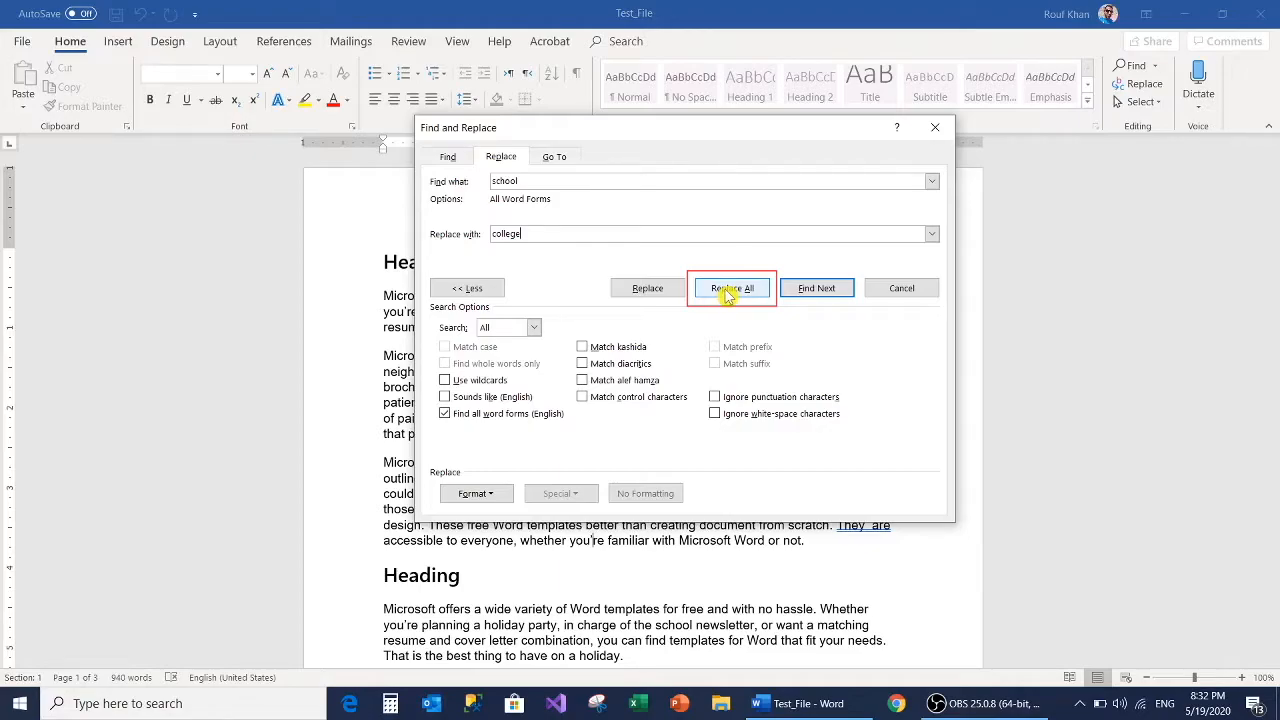
Step: Replace two occurrences of "school" with "college" one at a time, and close the Find and Replace dialog
left_click(635, 292)
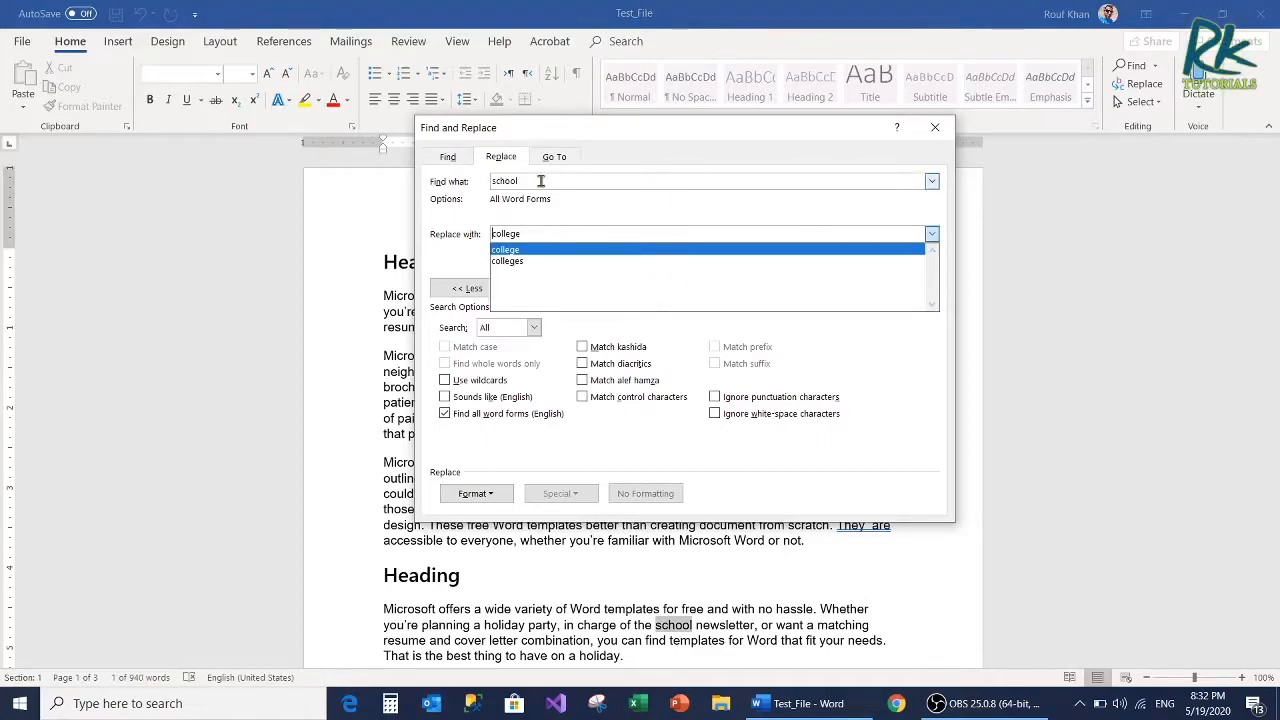
left_click(468, 228)
left_click(666, 290)
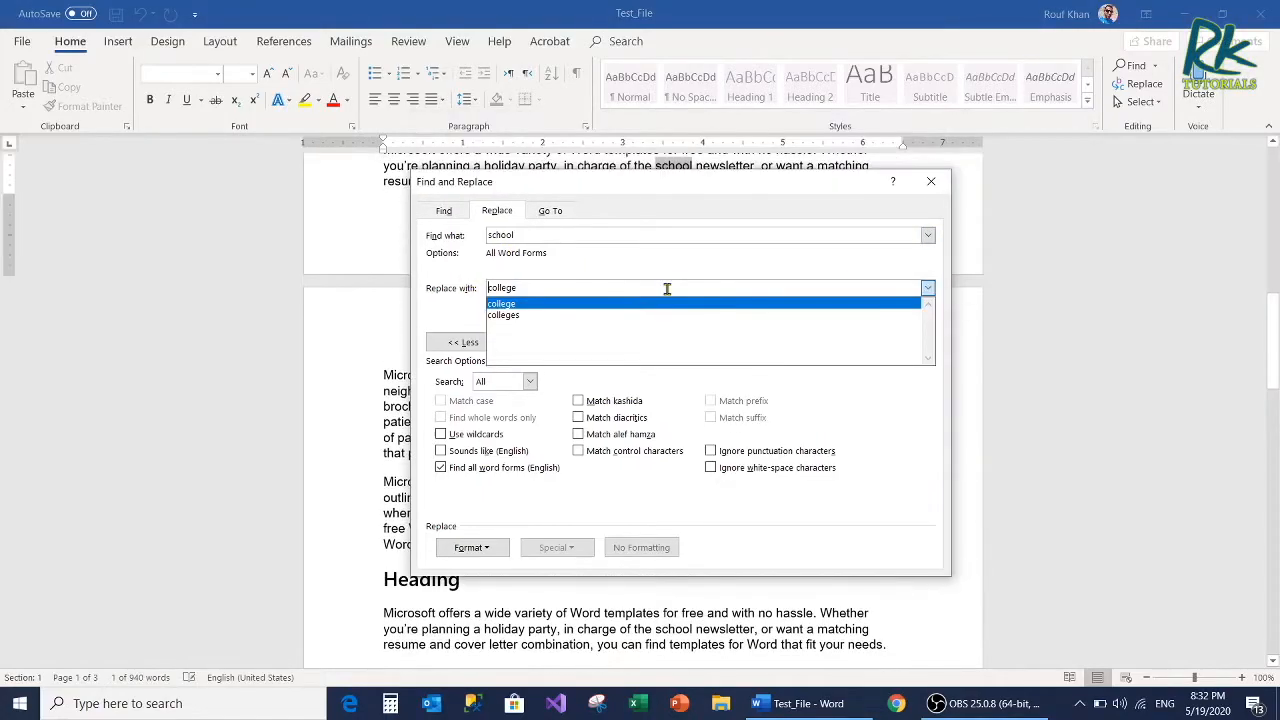
left_click(628, 189)
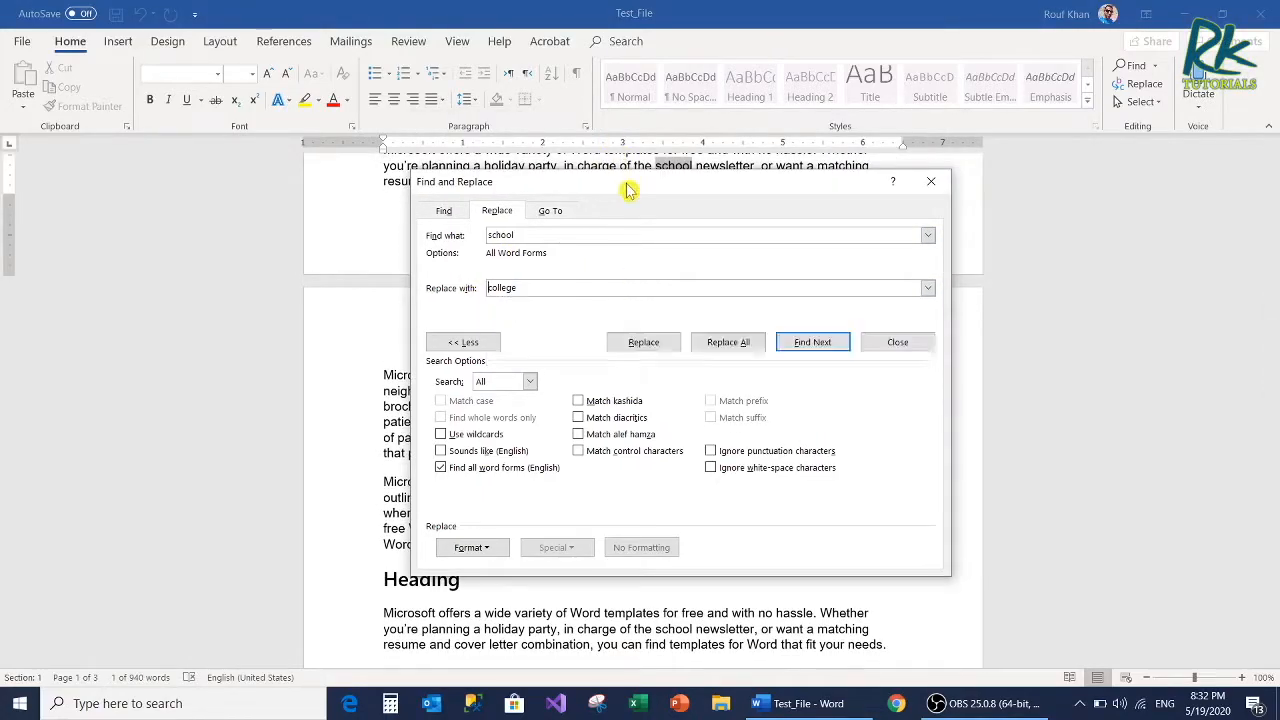
left_click(643, 342)
left_click(928, 181)
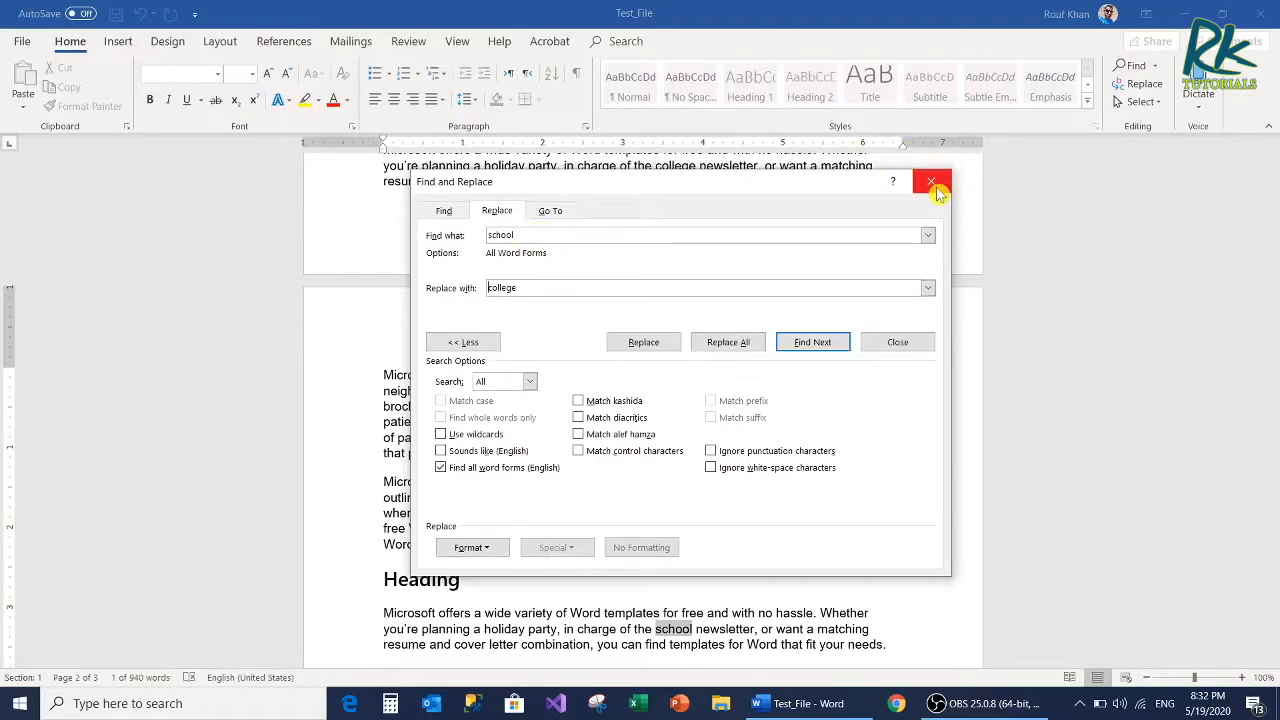
Step: Close the Find and Replace dialog and return to the beginning of the document
left_click(930, 181)
scroll(735, 305, "up", 10)
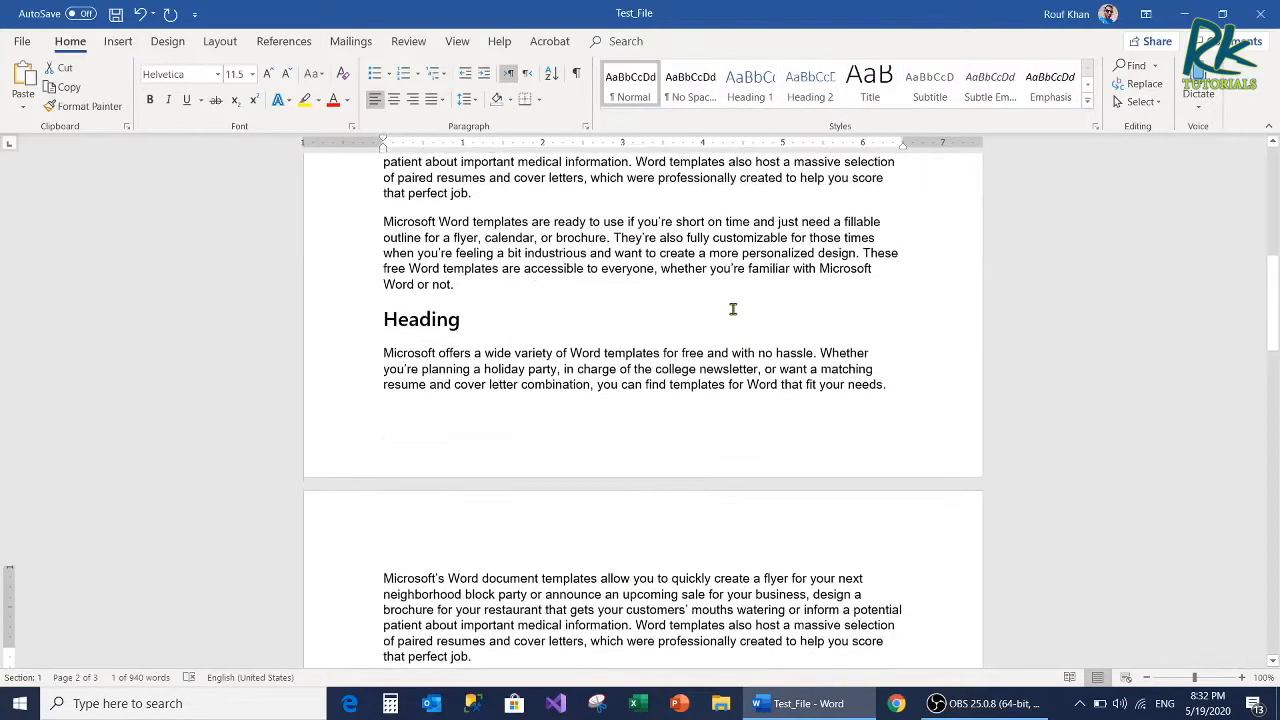
scroll(733, 305, "up", 3)
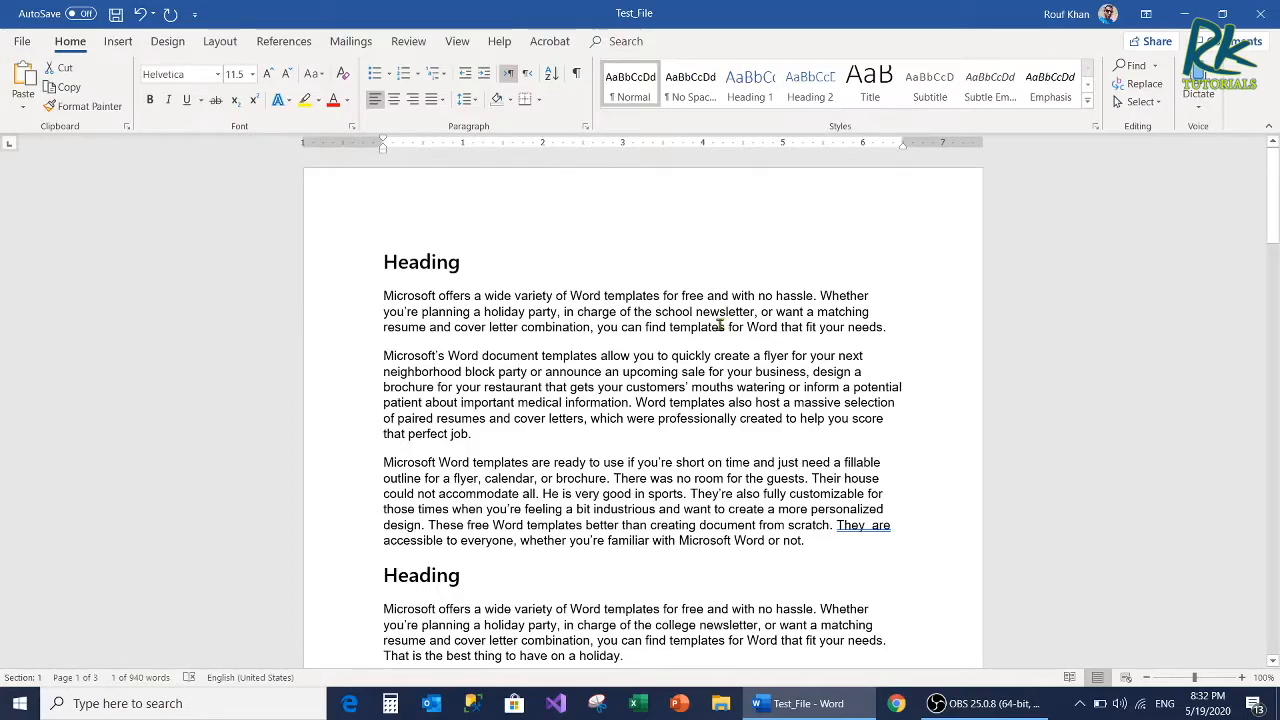
Step: Replace "combination" in the first paragraph with its suggested synonym "amalgamation"
left_click(558, 332)
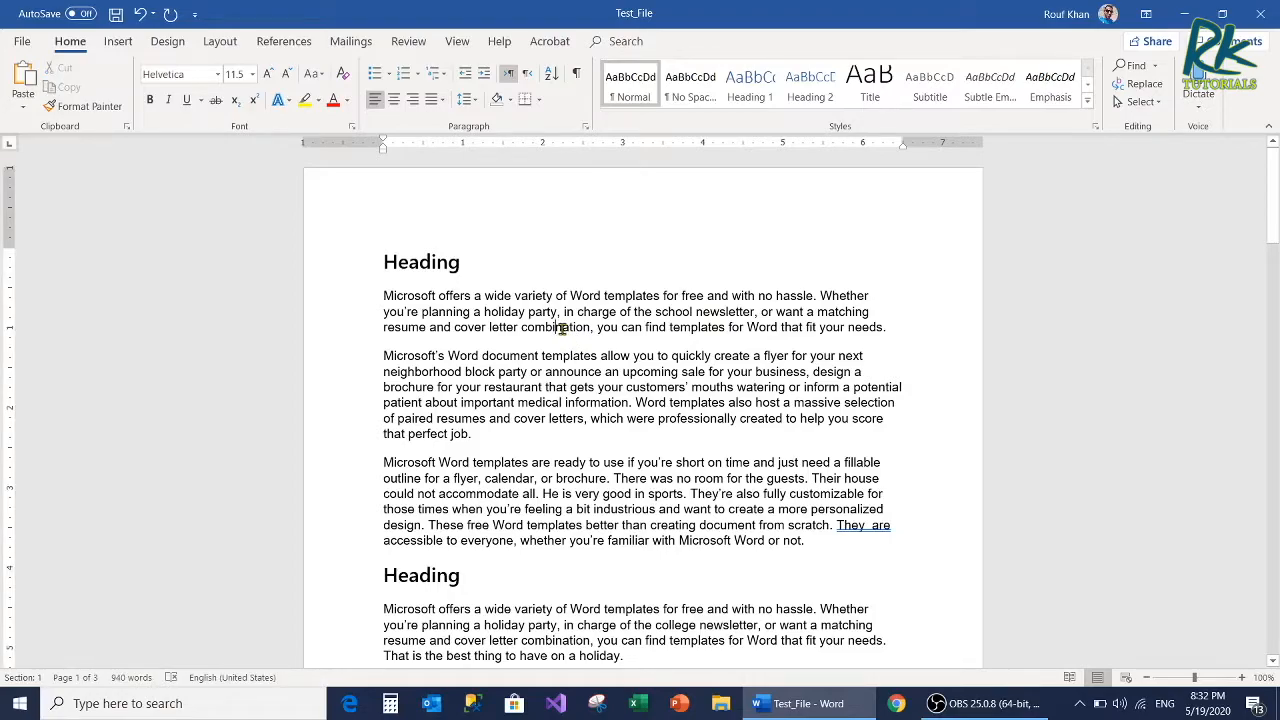
scroll(562, 328, "up", 4)
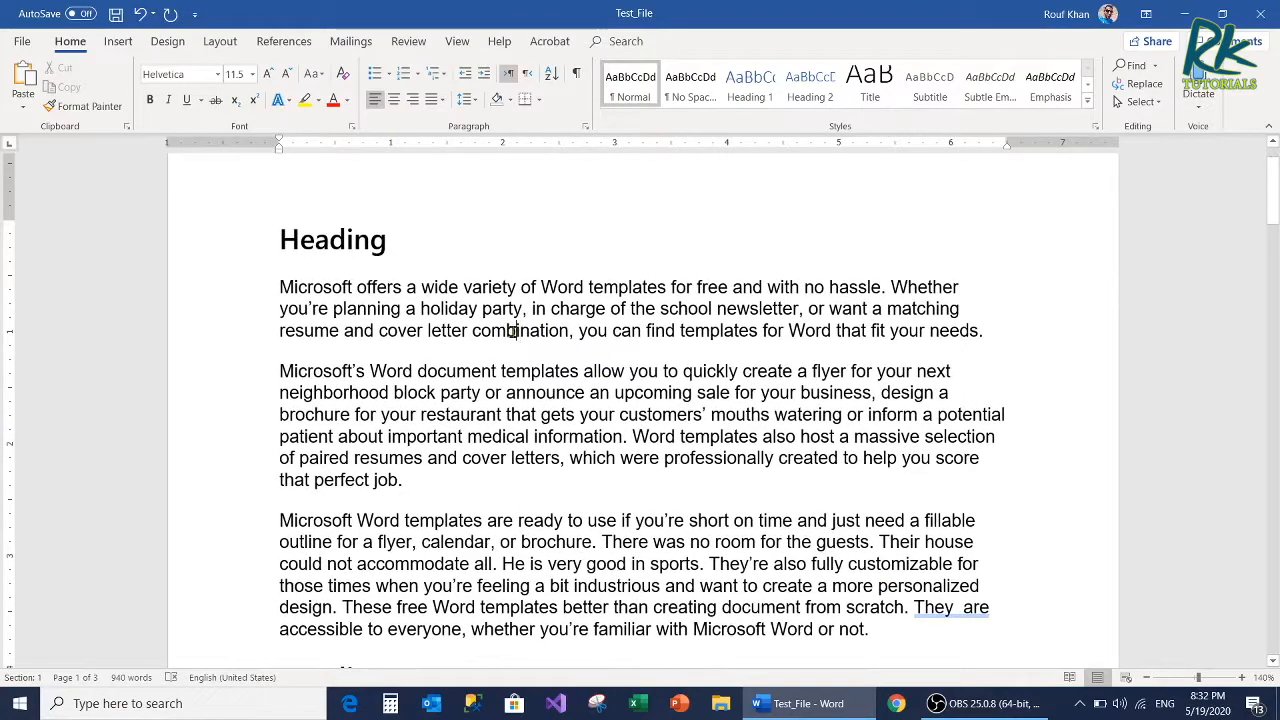
right_click(513, 331)
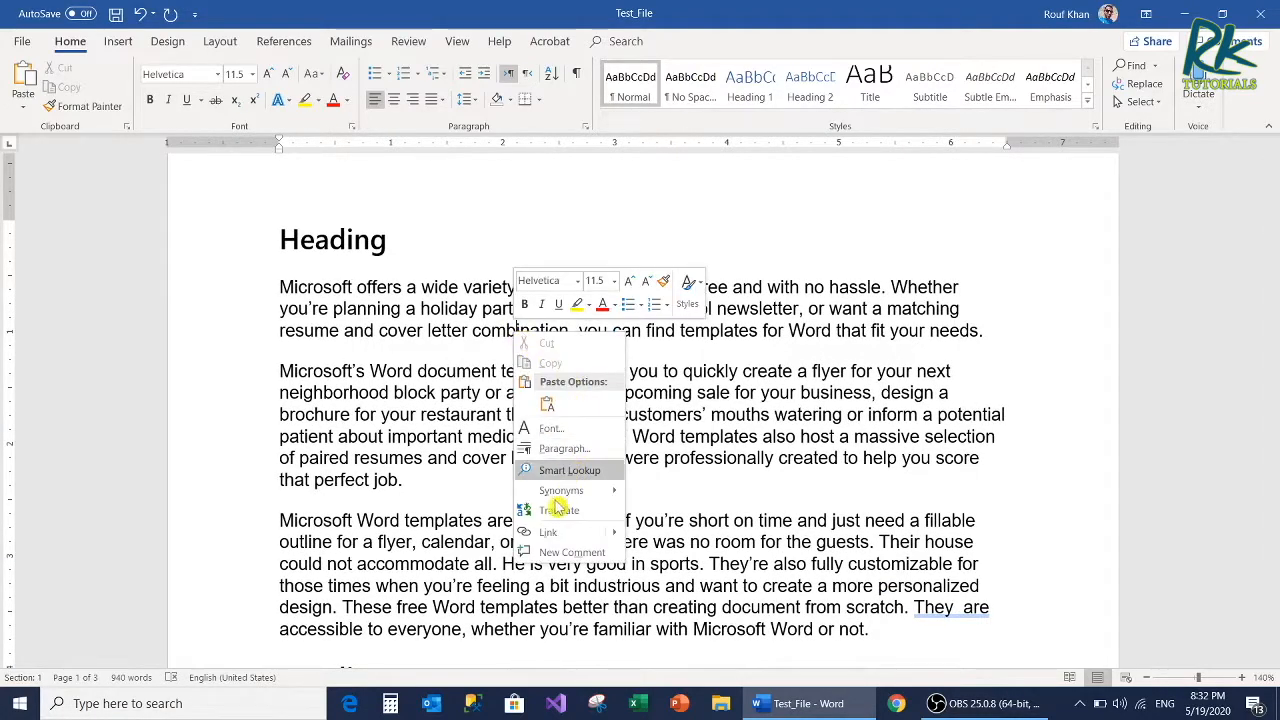
mouse_move(572, 498)
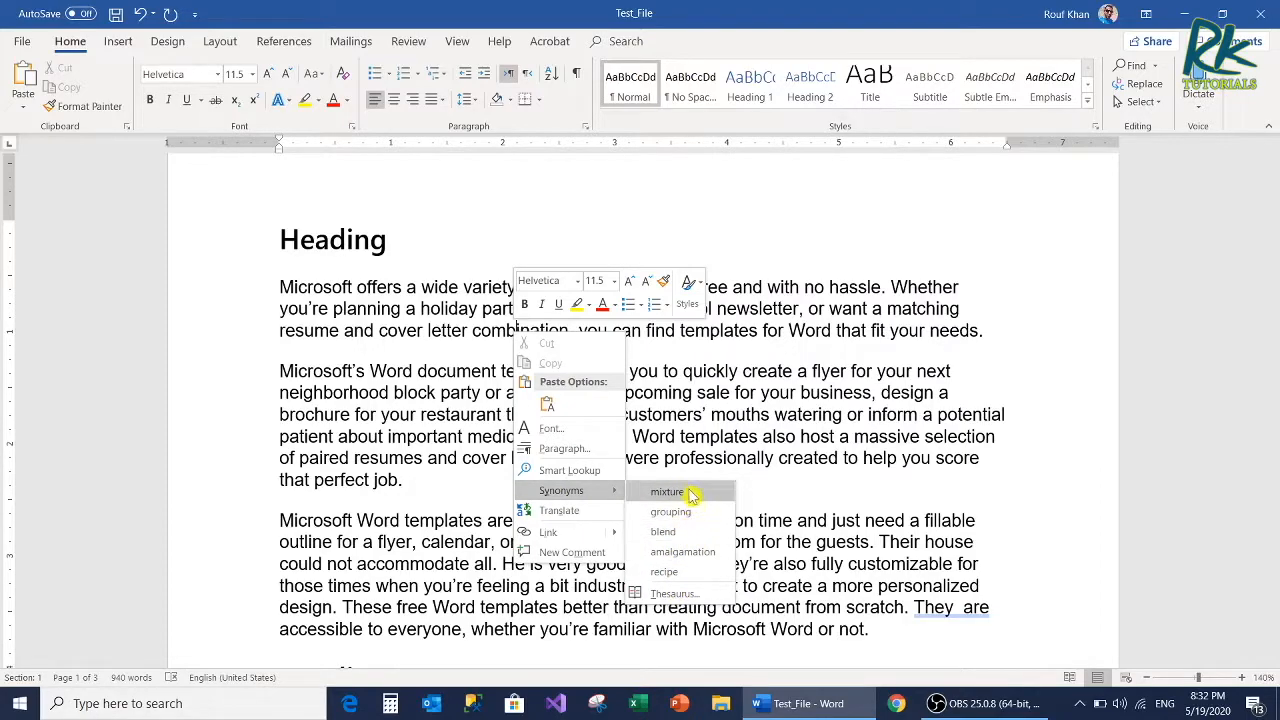
left_click(690, 552)
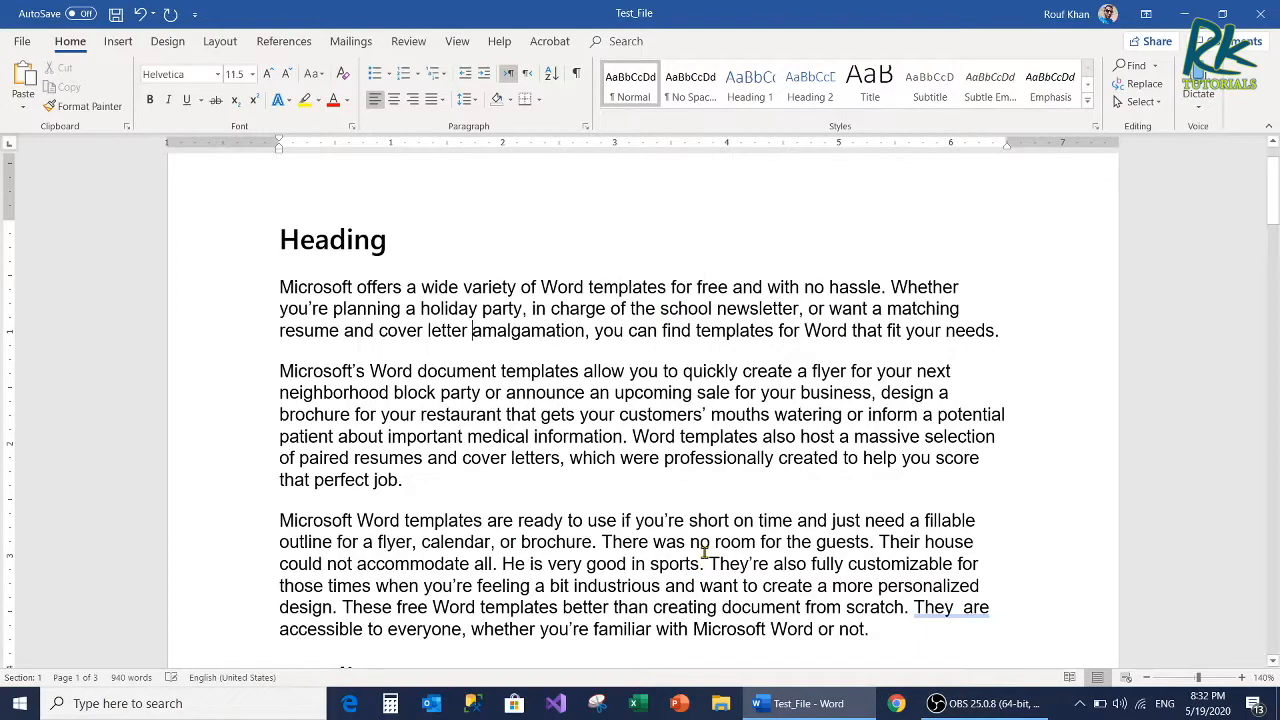
Step: Look up "amalgamation" in the Thesaurus, explore the related words "combination" and "arrangement", and close the Thesaurus
double_click(540, 333)
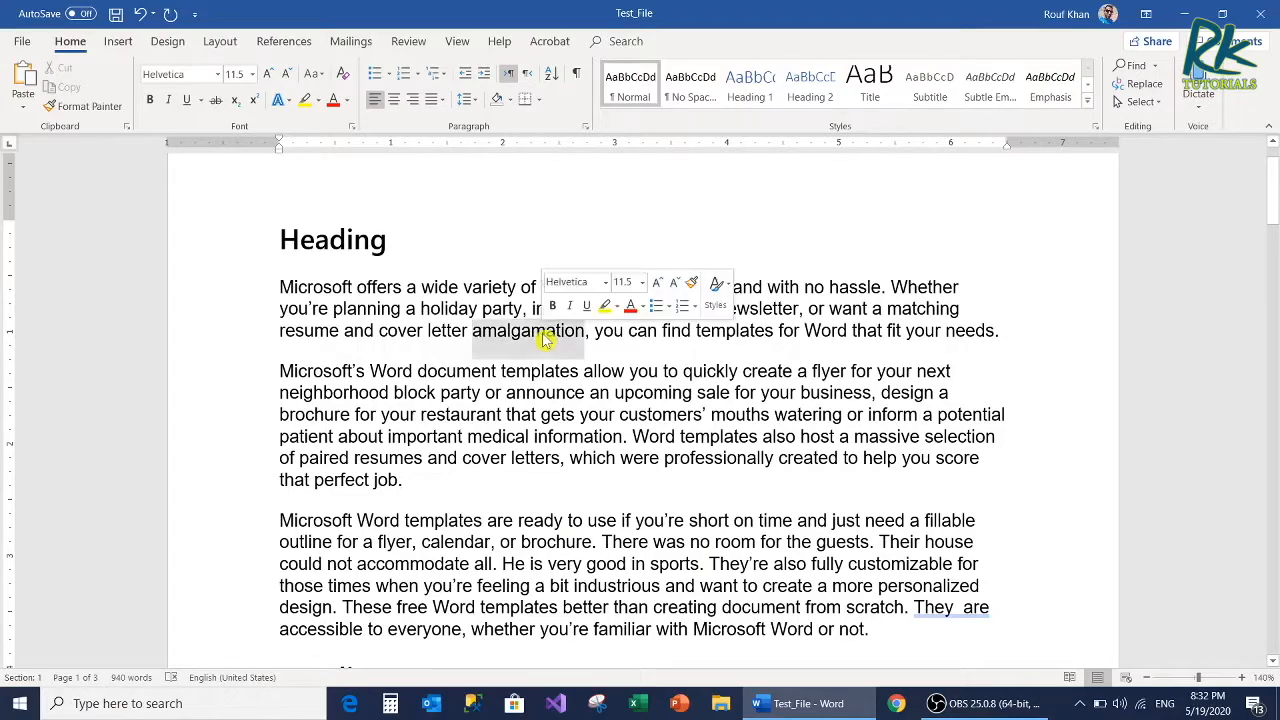
left_click(410, 43)
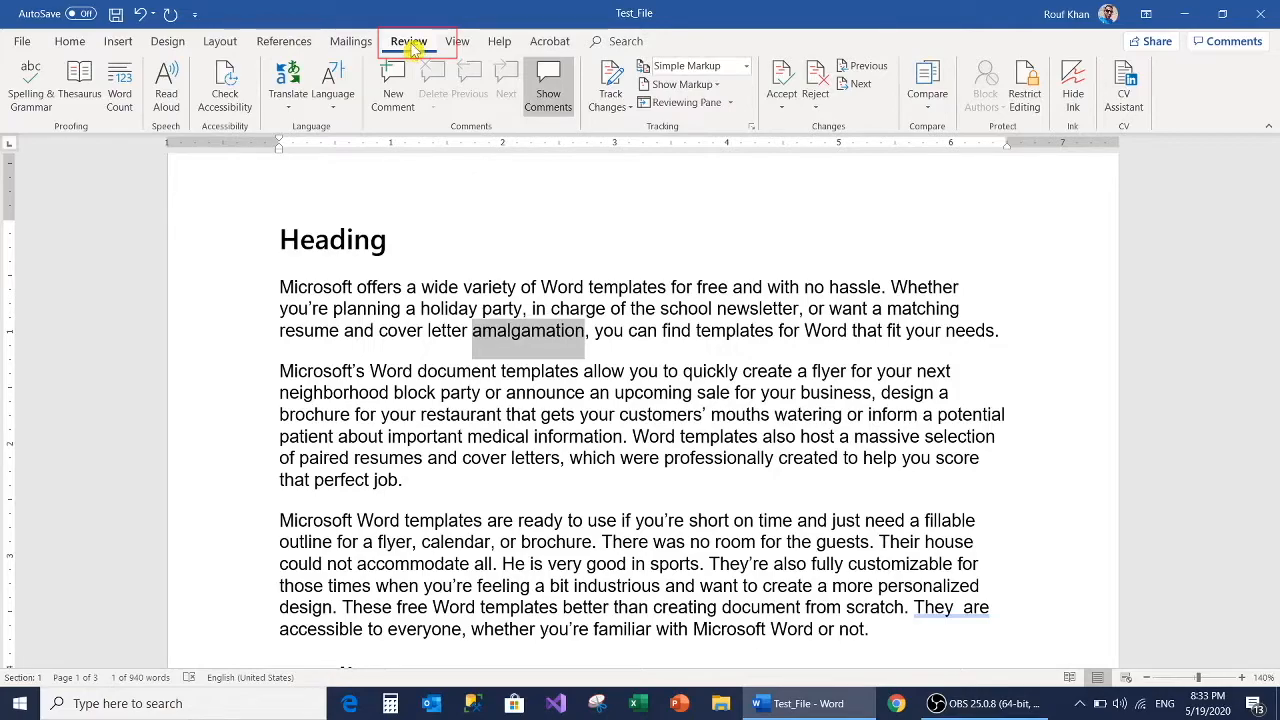
left_click(87, 92)
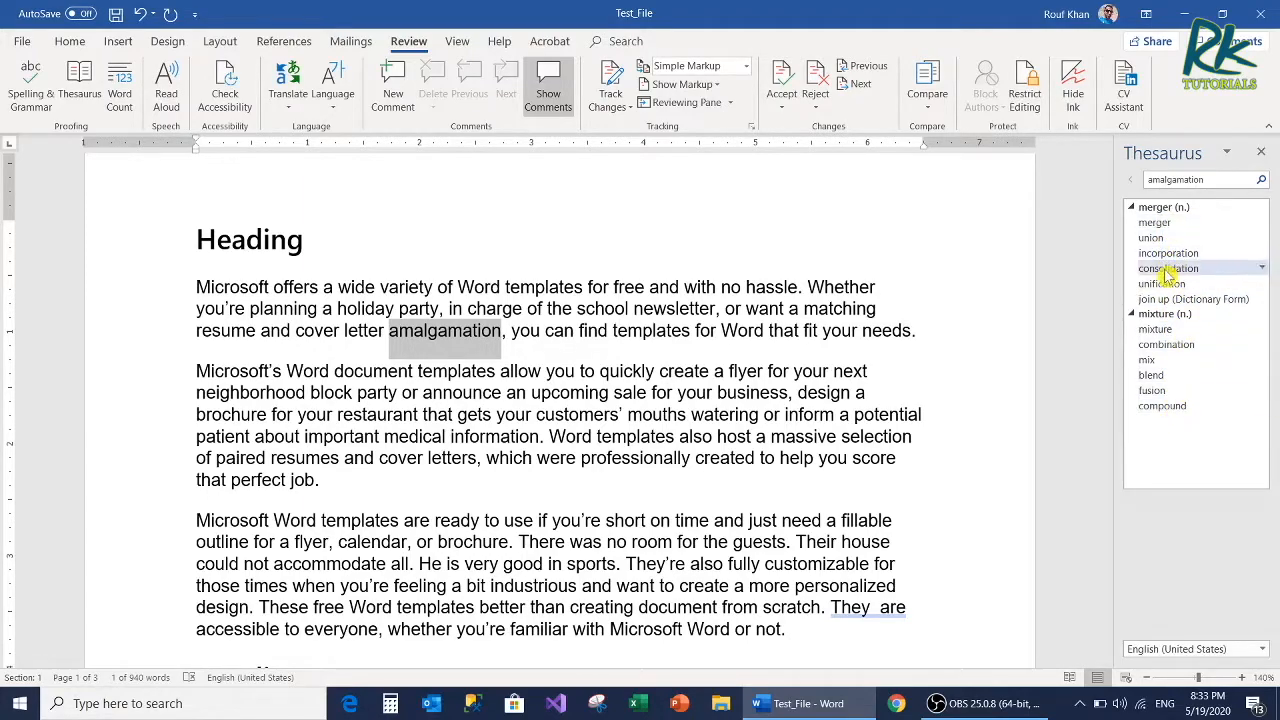
left_click(1166, 344)
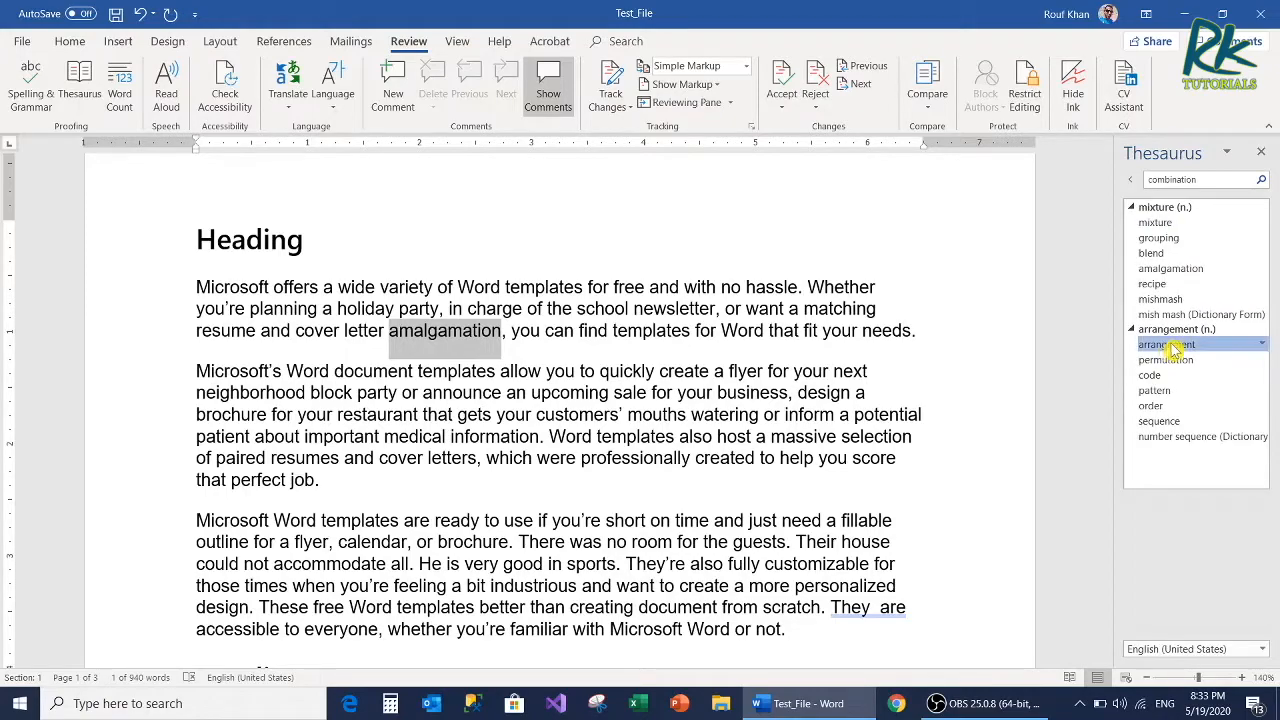
left_click(1166, 344)
key("shift+F7")
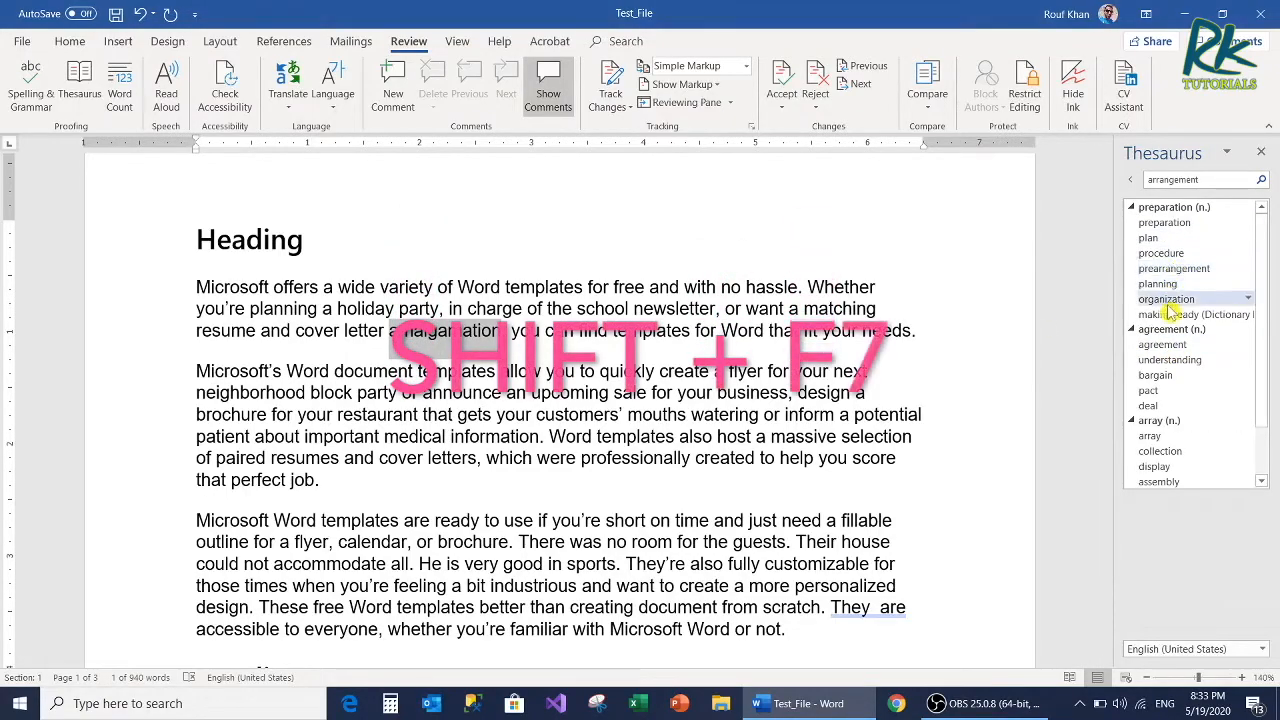
left_click(1261, 152)
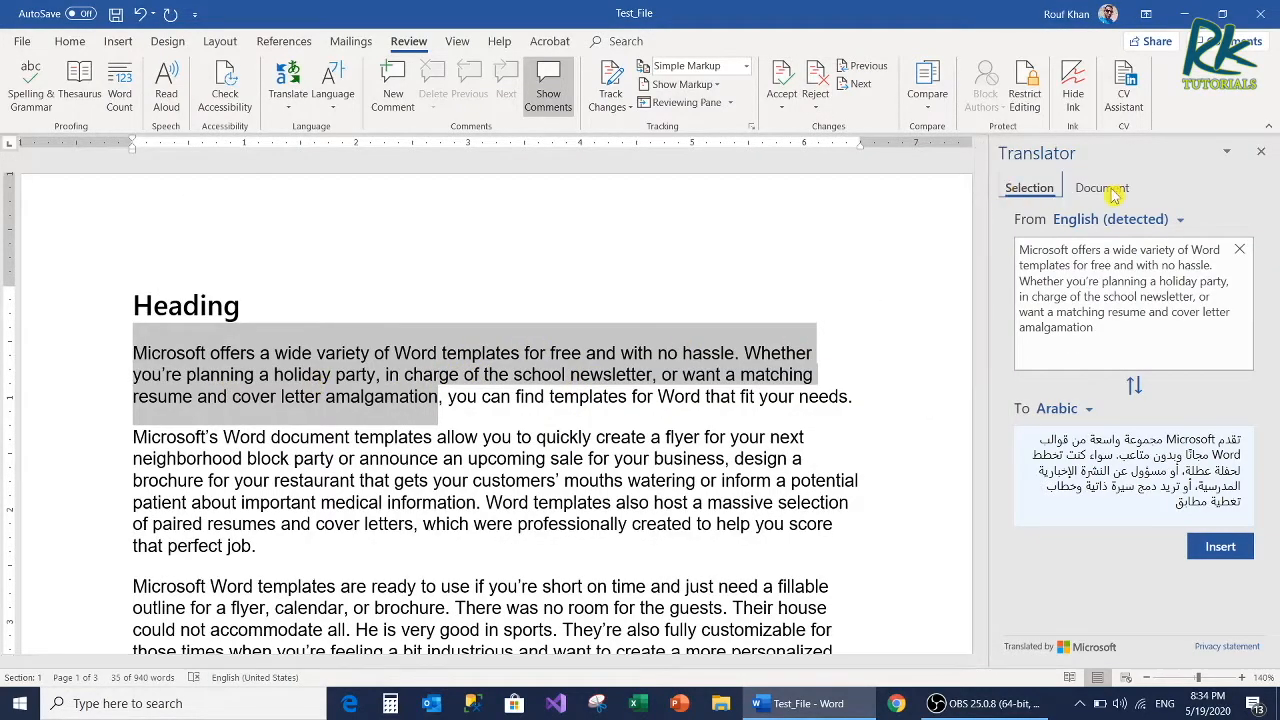
Step: Examine the Translator's source and target language choices for the selected text, and open the whole-document translation option
left_click(288, 105)
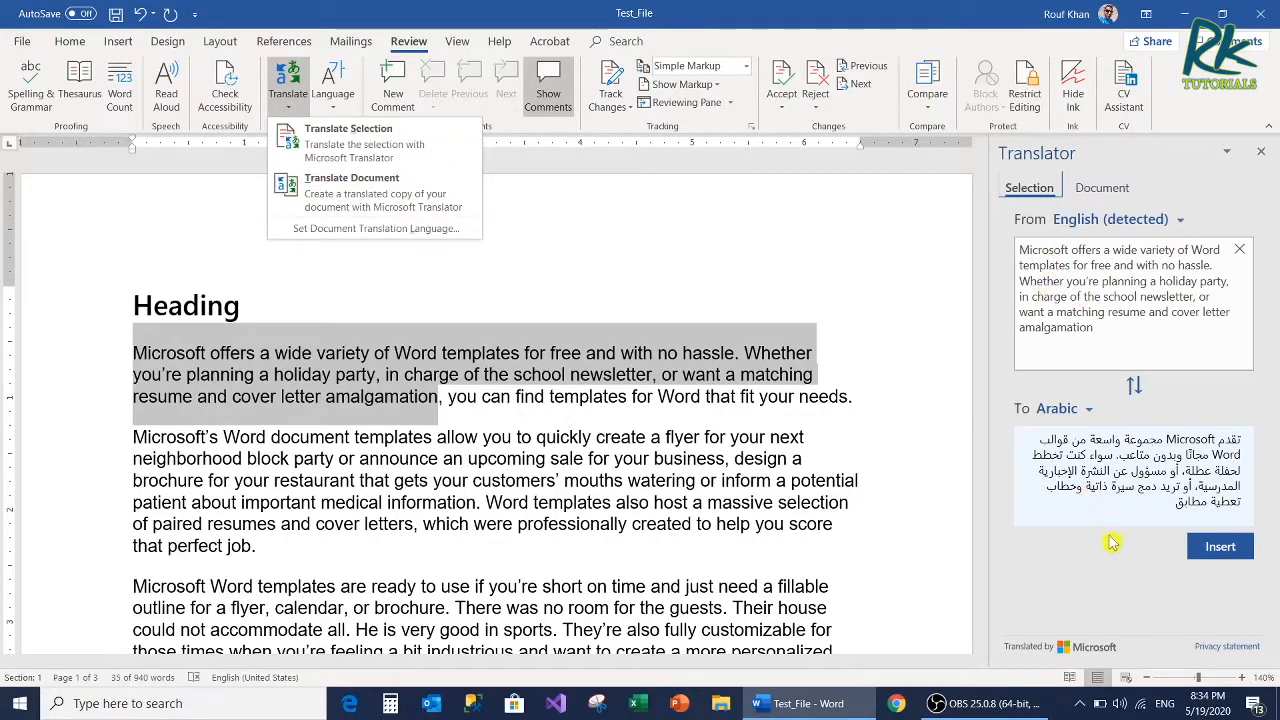
left_click(1180, 222)
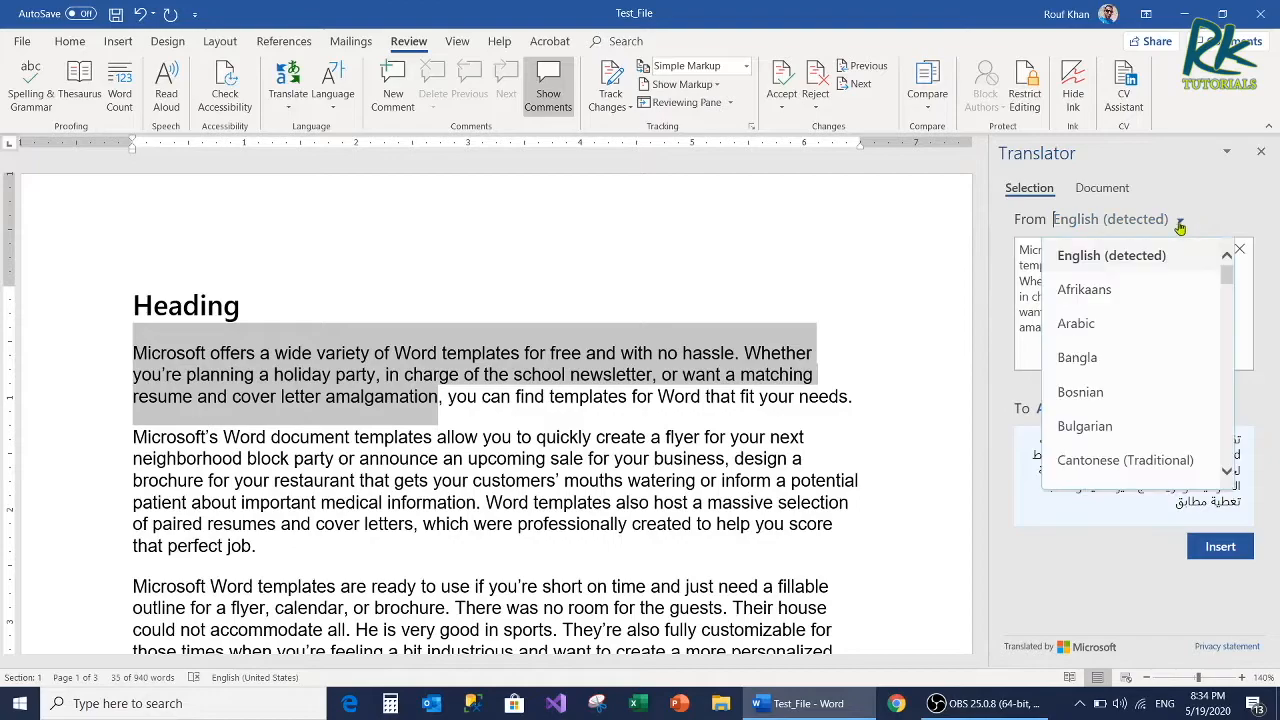
left_click(1180, 230)
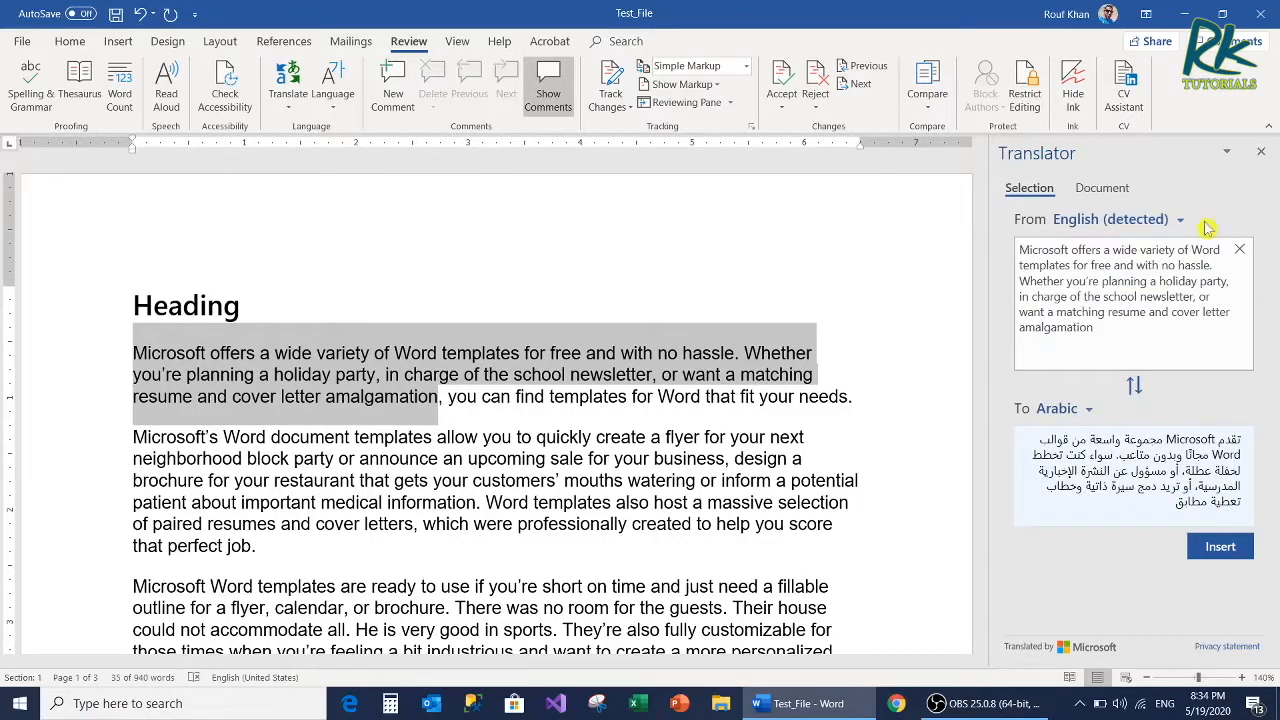
left_click(1089, 408)
left_click(1089, 410)
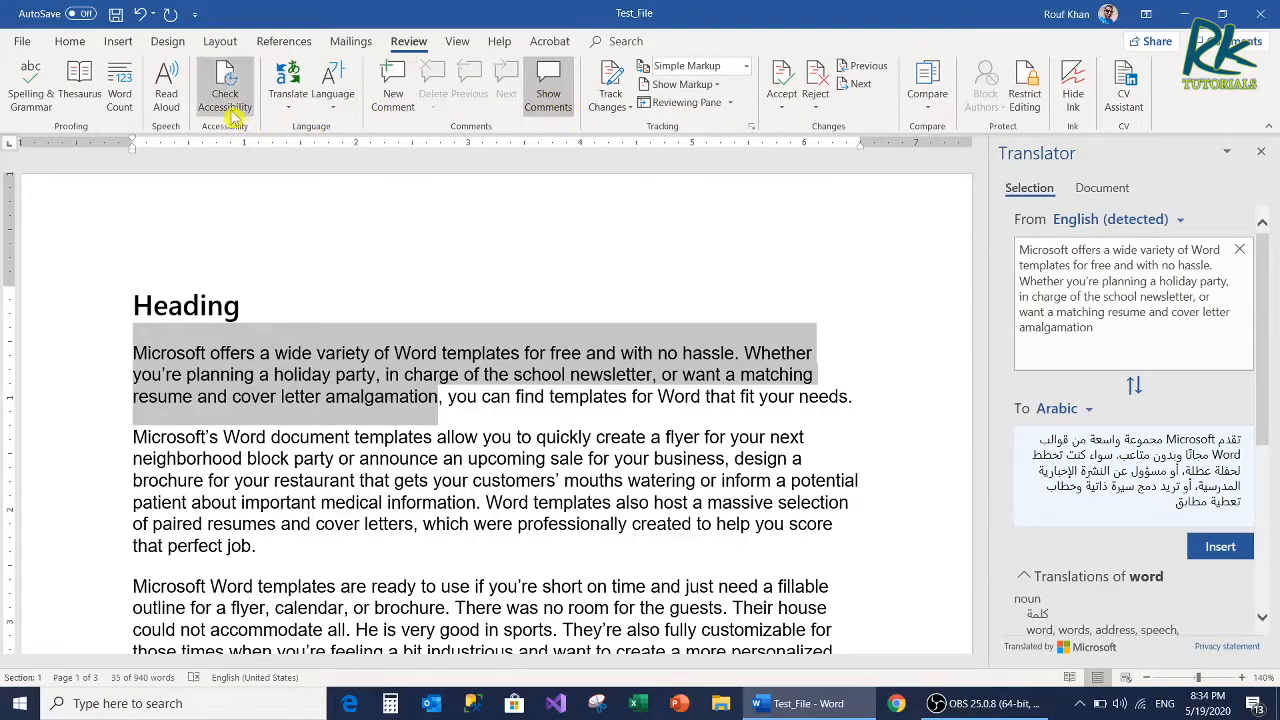
left_click(288, 100)
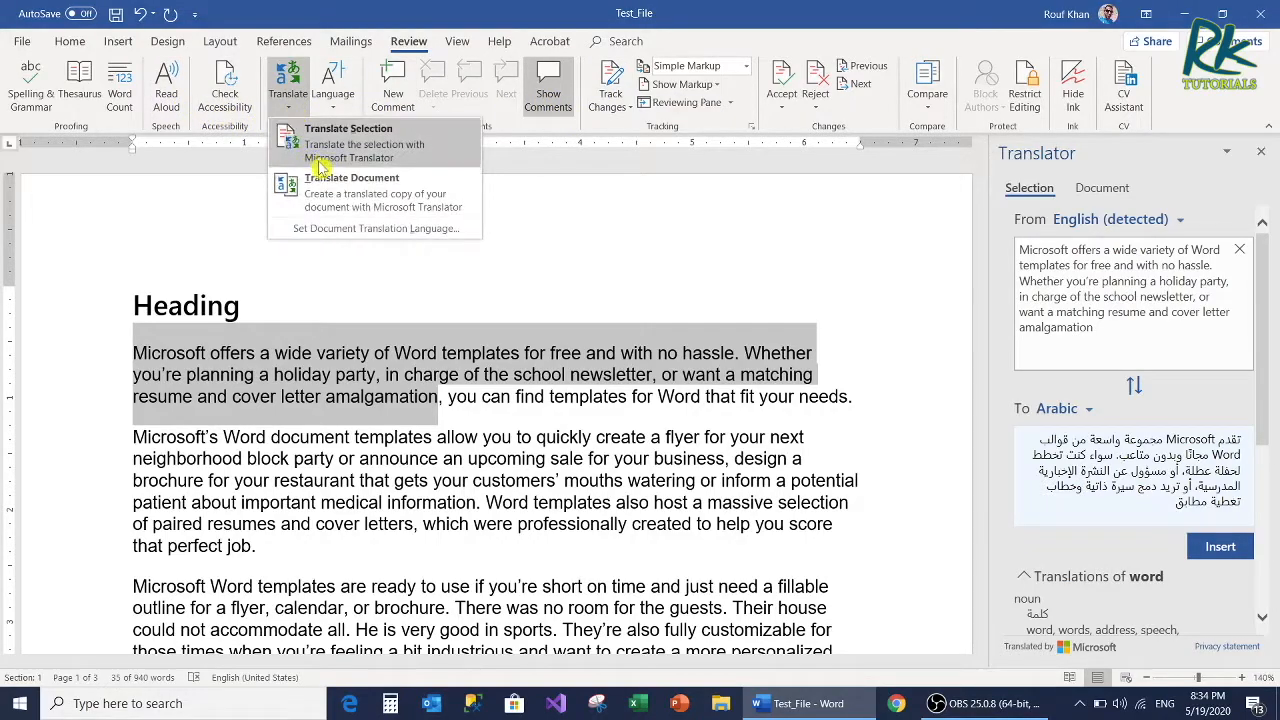
left_click(420, 198)
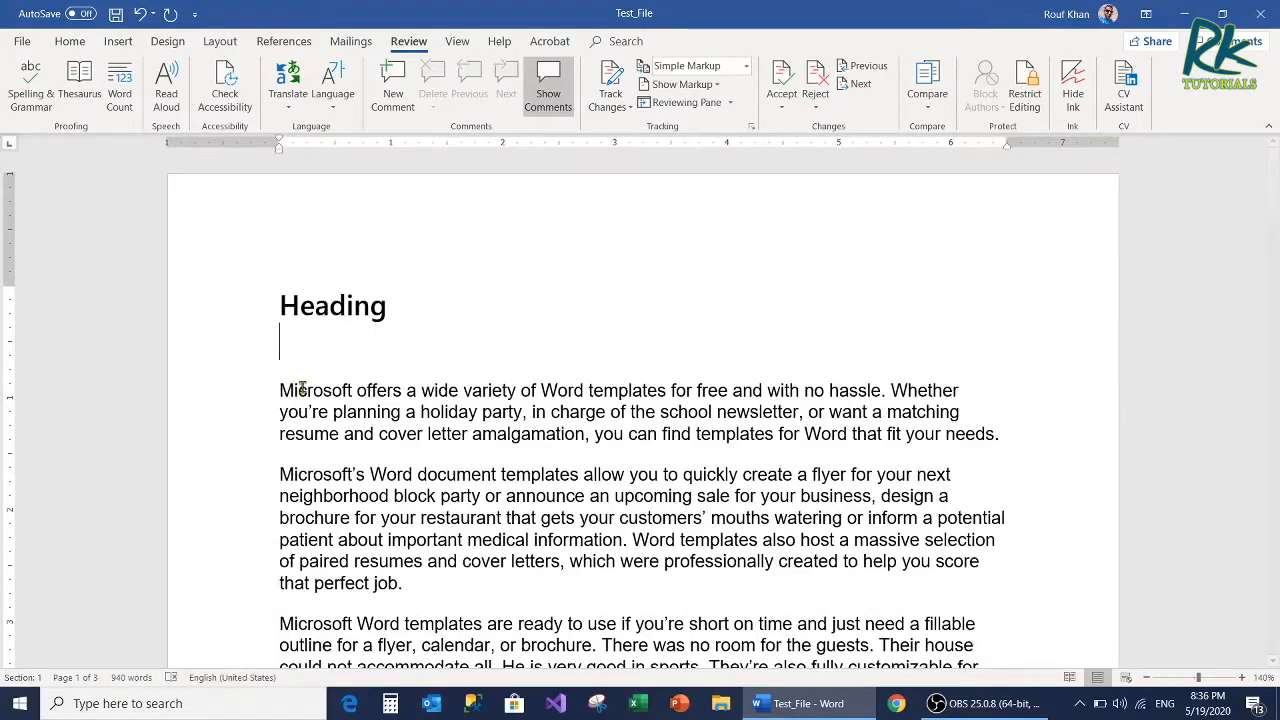
Step: Enter "yuo" on a new line below the first heading, undo its automatic capitalization and spelling corrections, and delete the word
key("Return")
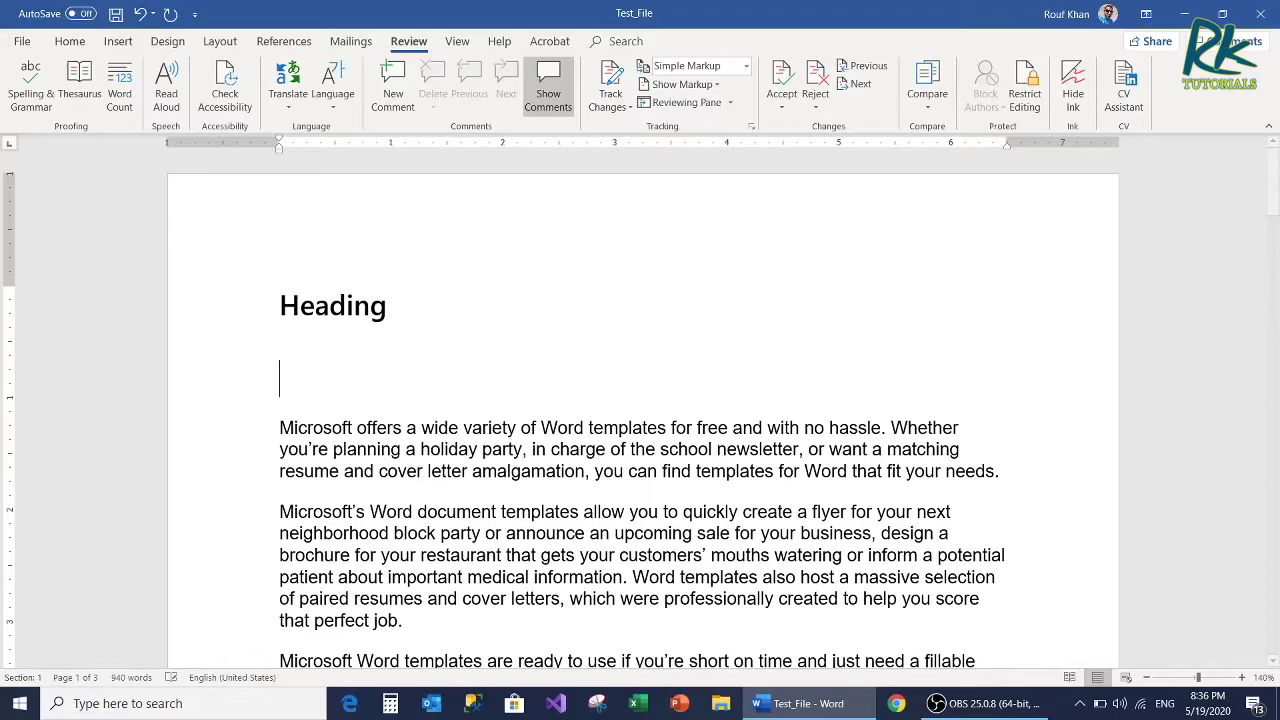
type("yuo")
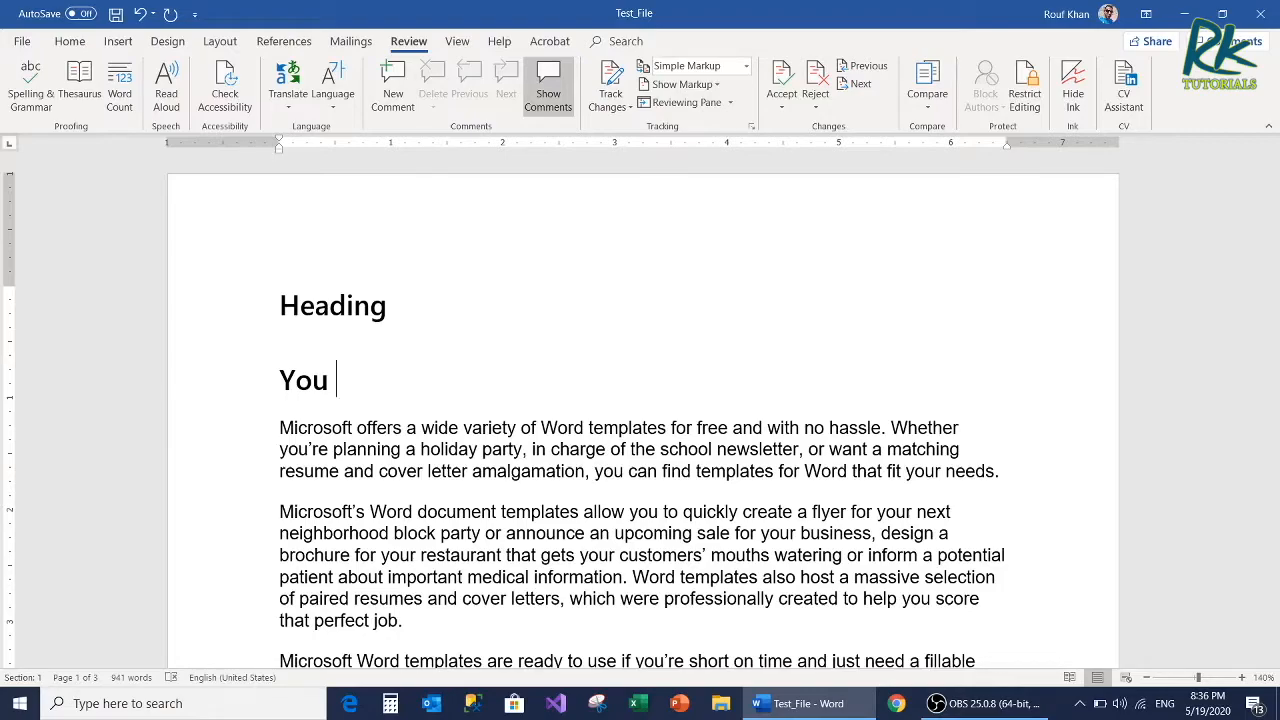
left_click(141, 14)
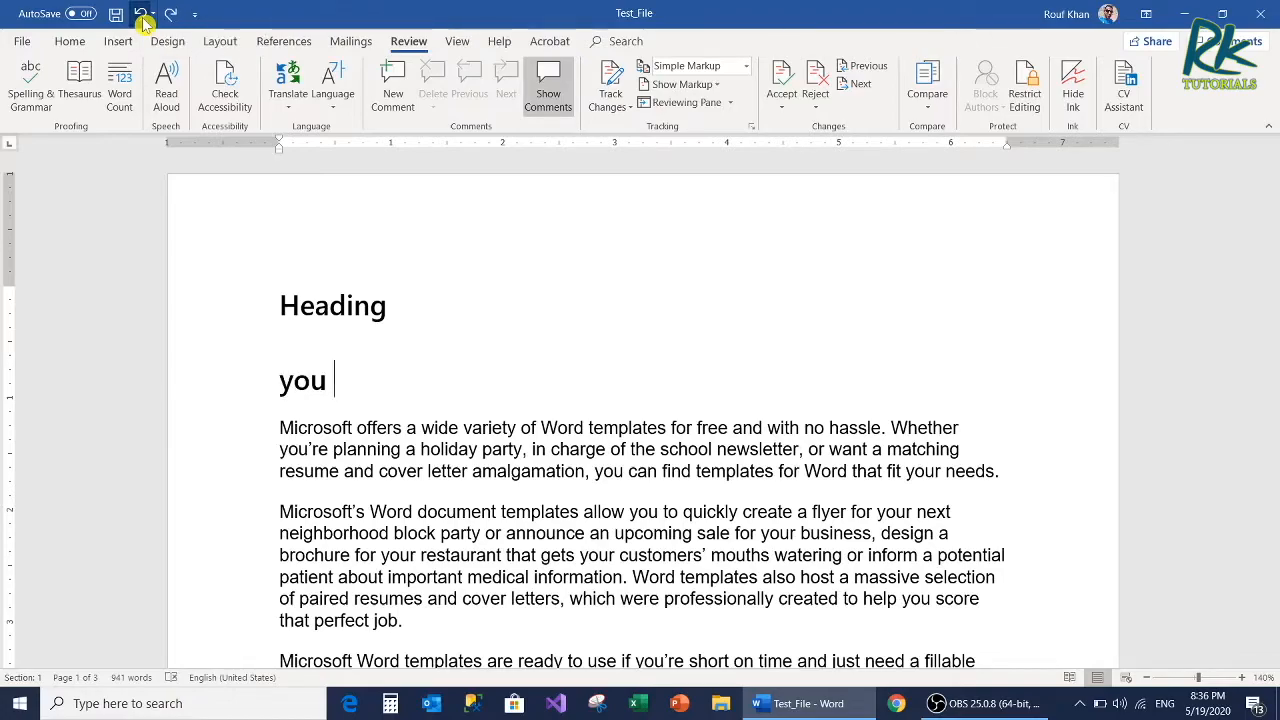
left_click(141, 14)
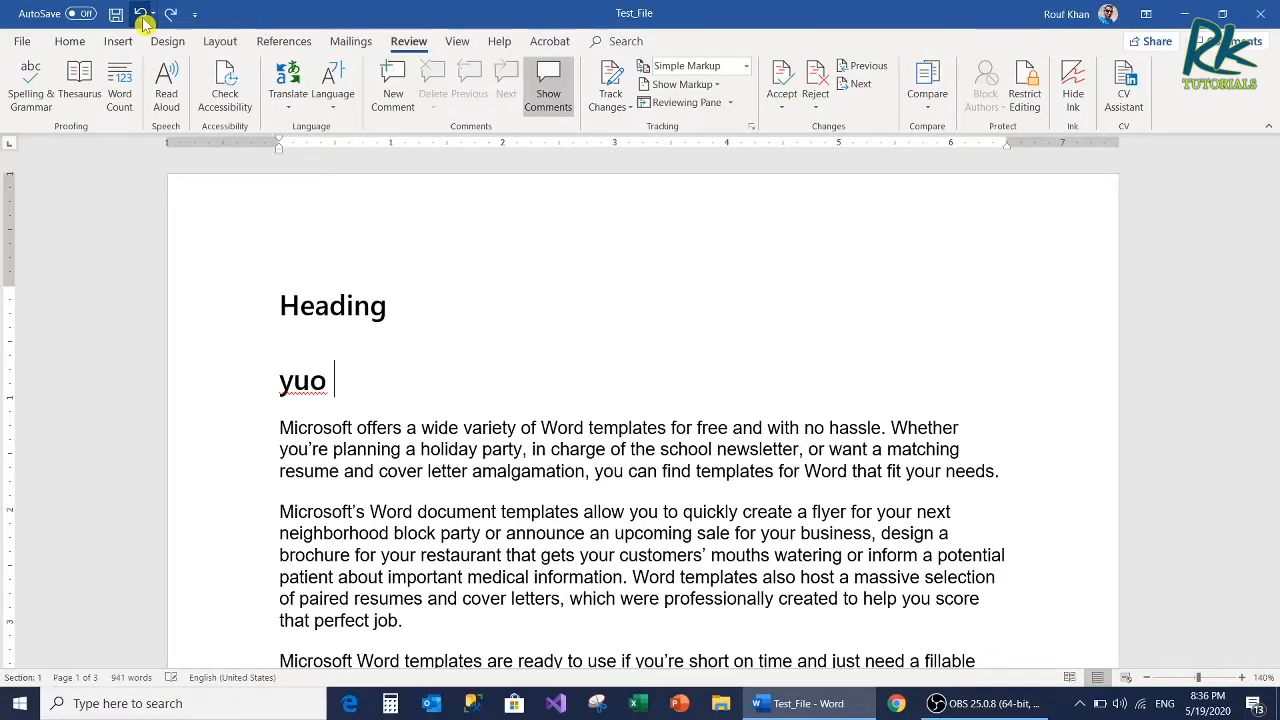
triple_click(303, 383)
key("Delete")
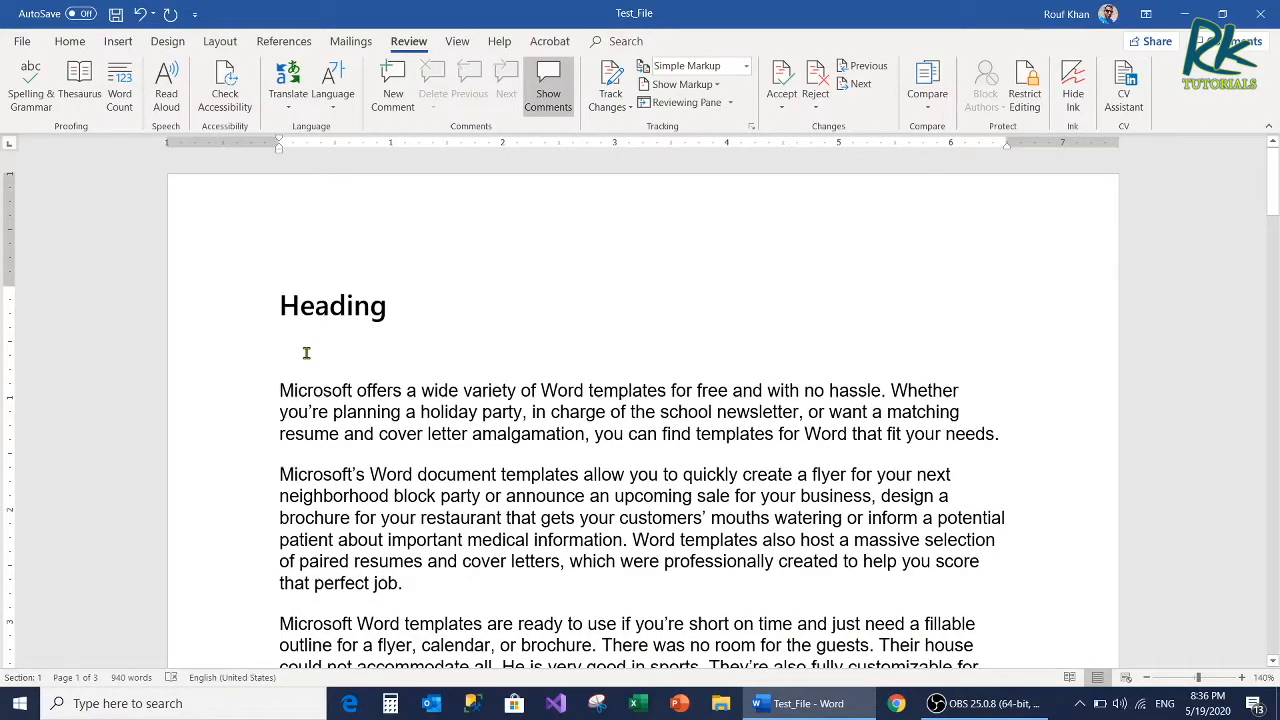
Step: Enter the misspelled word "Grammer" on a line below the first heading, and delete that line
key("Return")
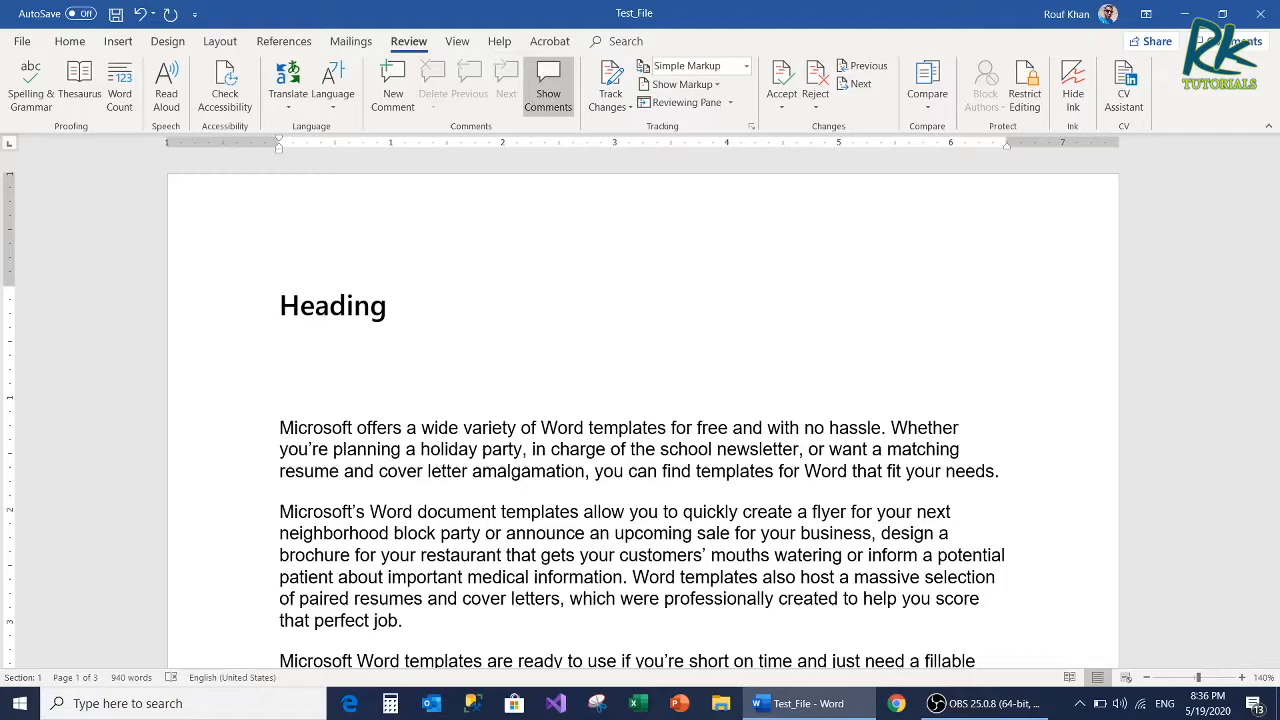
type("g")
key("Up")
type("ra")
key("BackSpace")
key("BackSpace")
key("Delete")
key("End")
type("rammer")
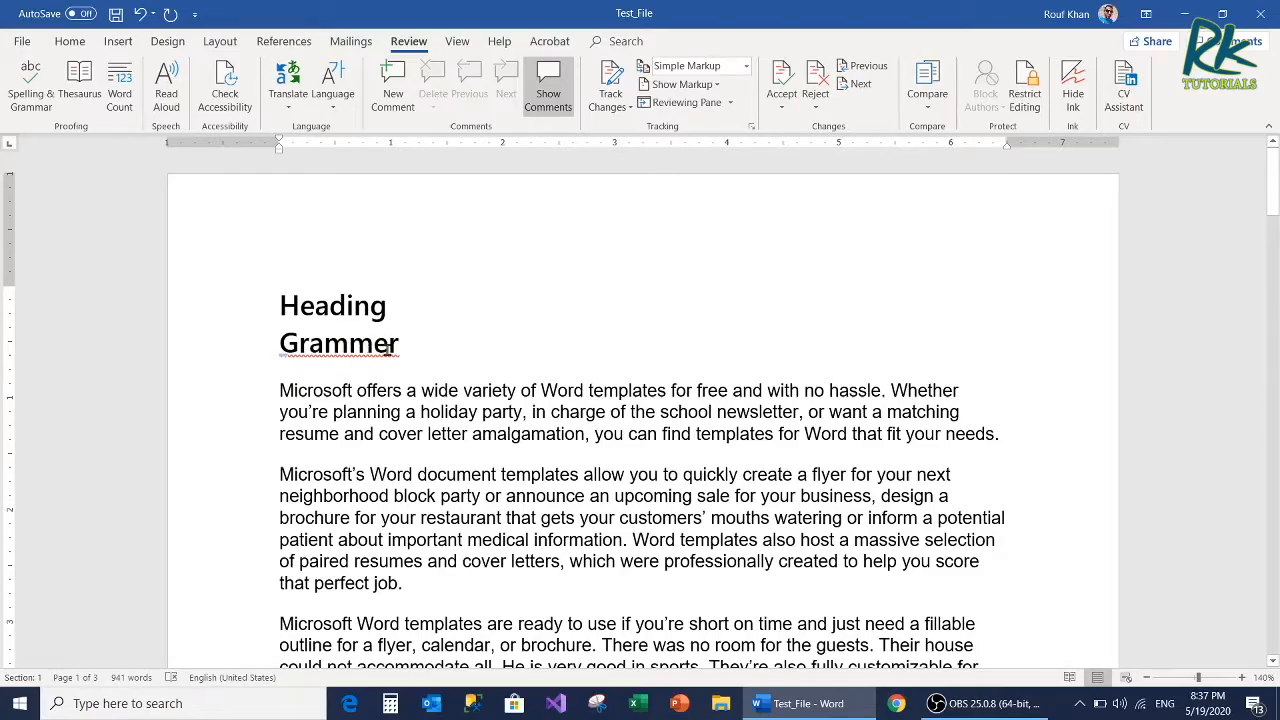
double_click(334, 348)
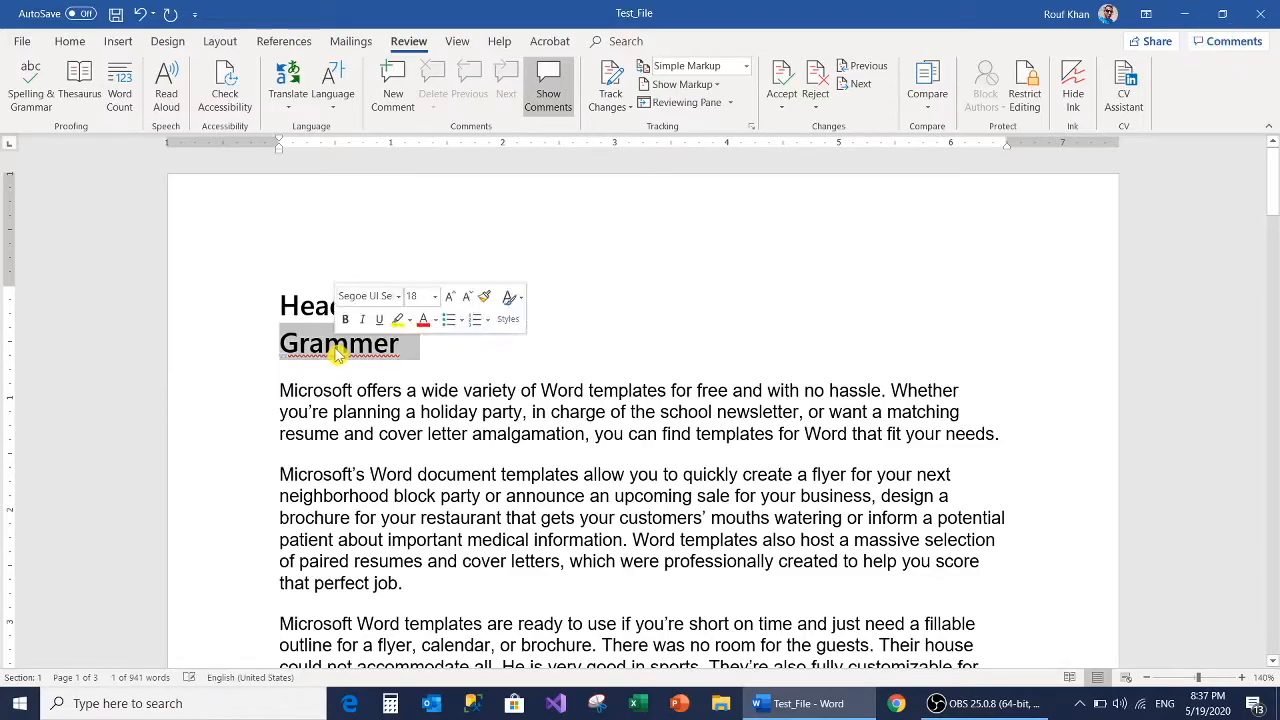
key("Delete")
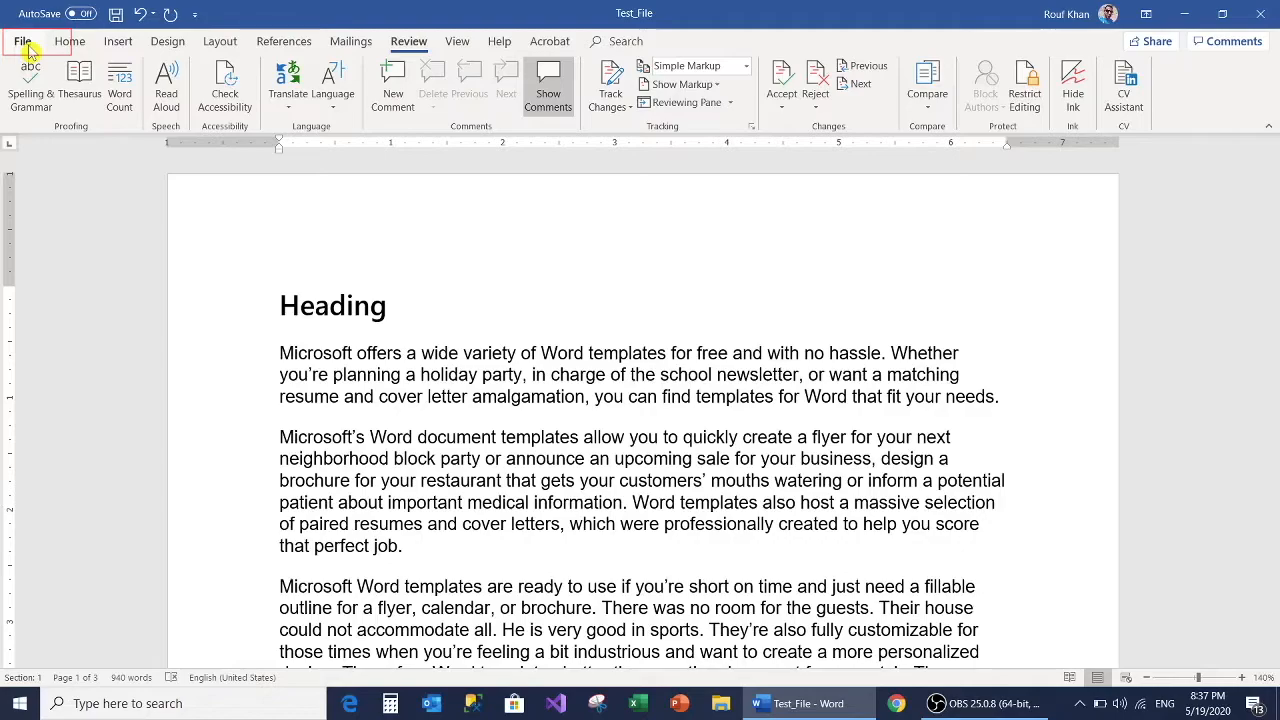
Step: Open the AutoCorrect options from Word's proofing settings
left_click(26, 46)
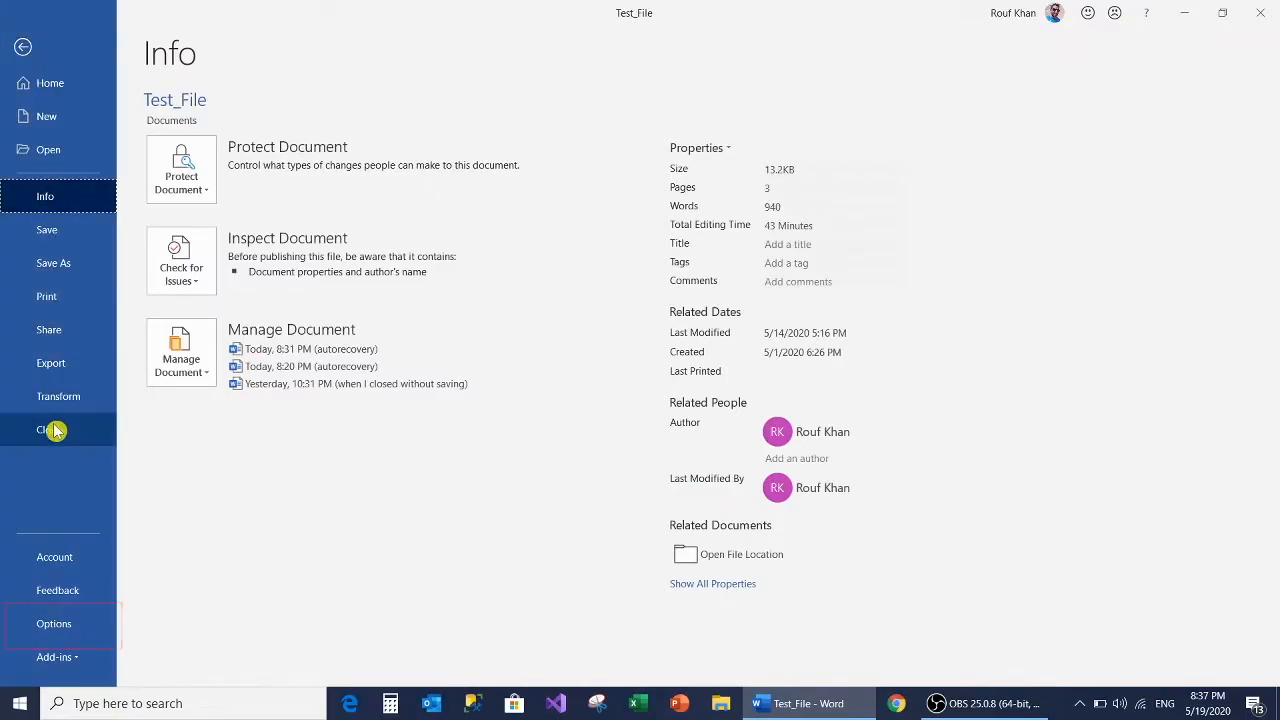
left_click(61, 633)
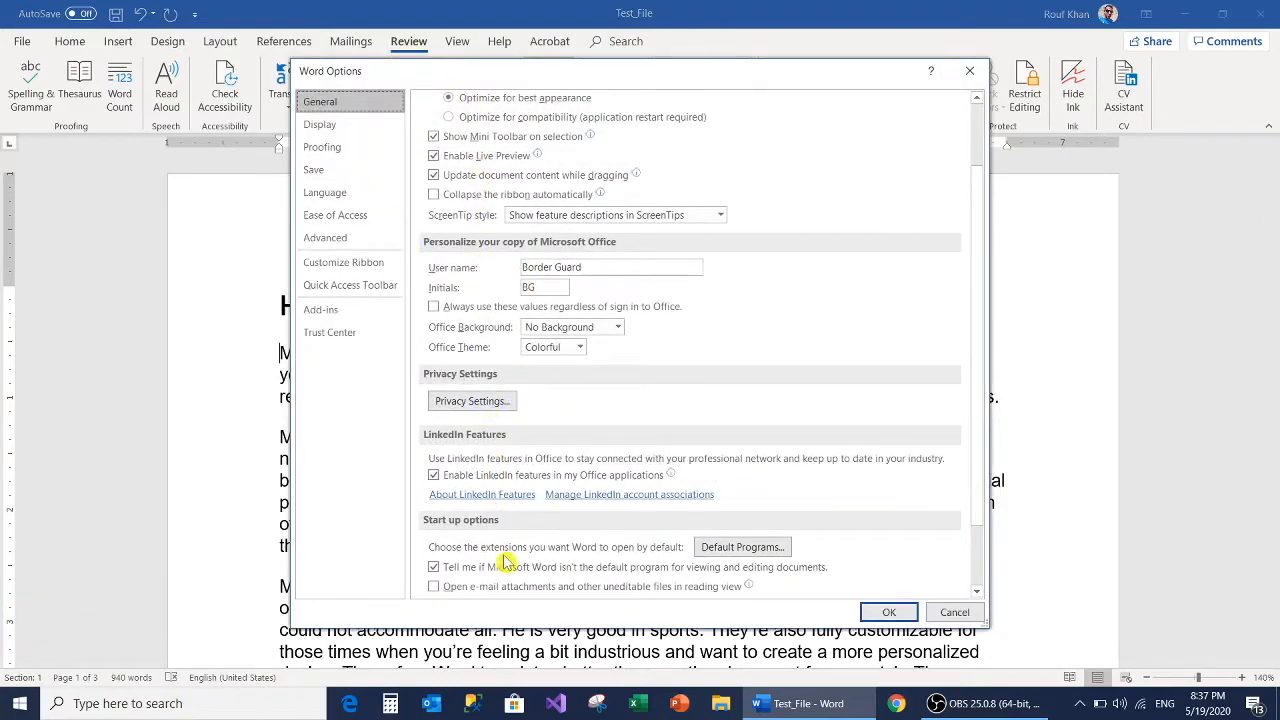
left_click(330, 149)
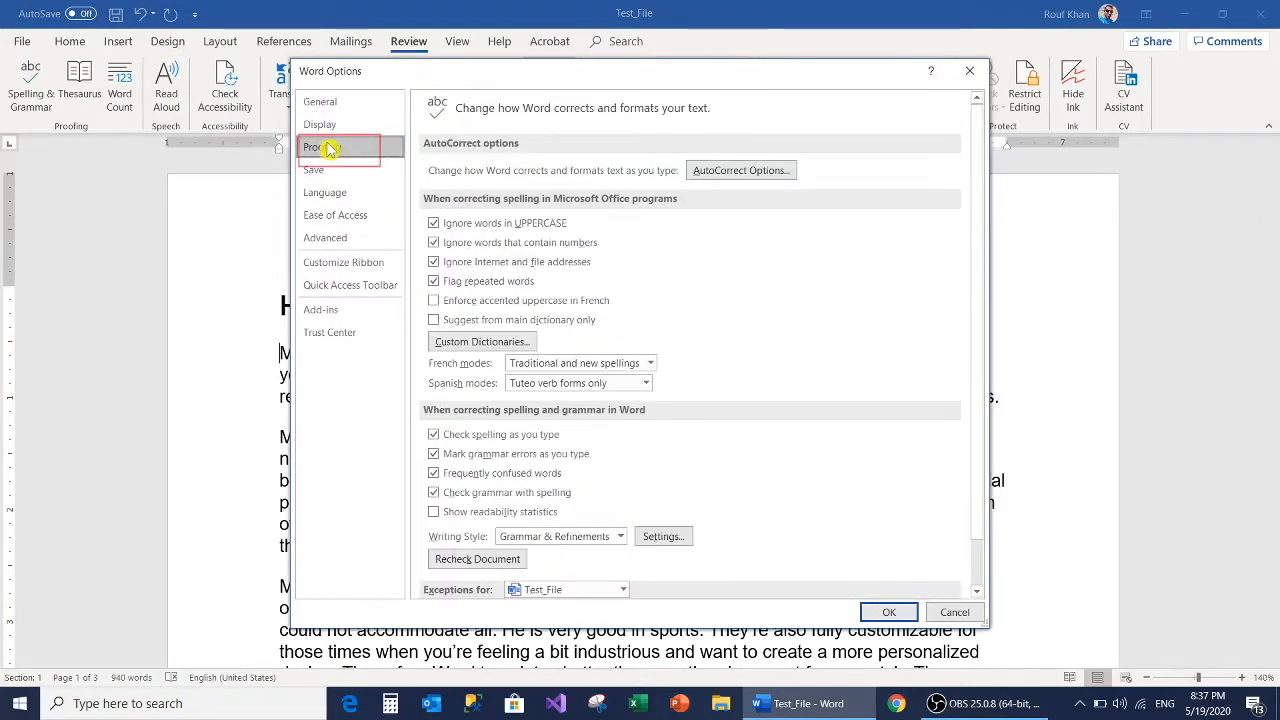
left_click(749, 172)
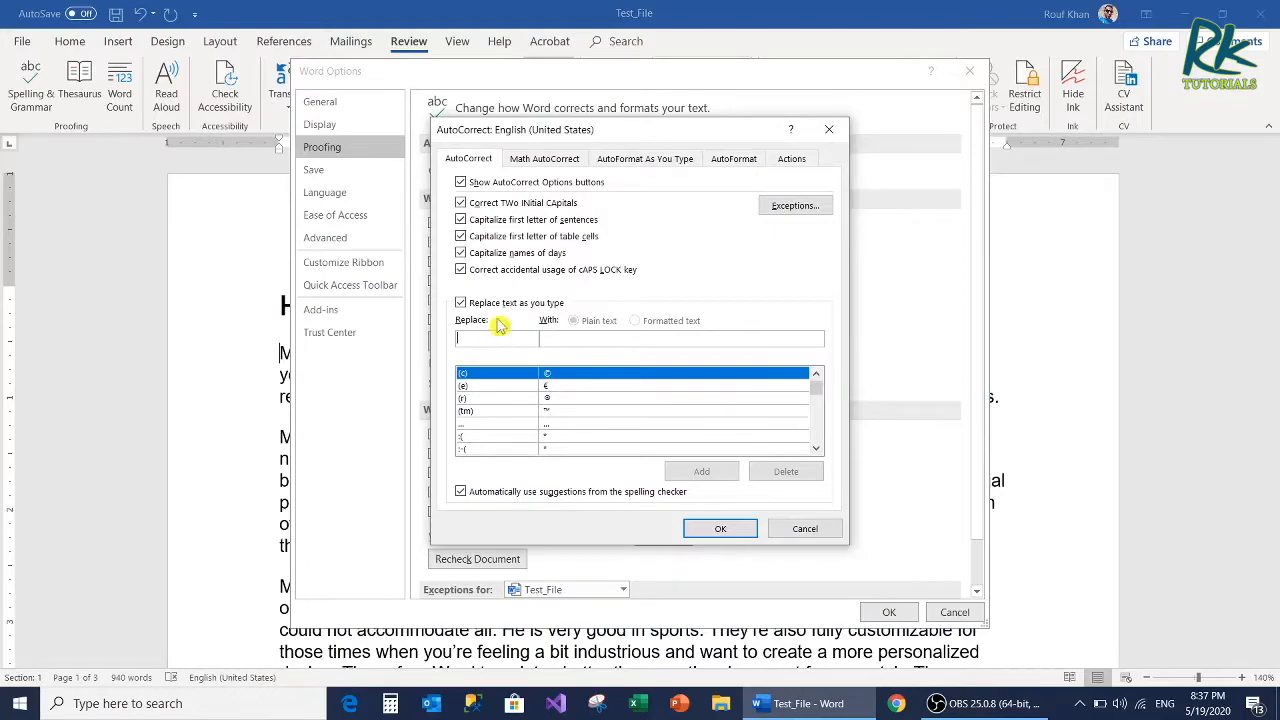
Step: Add an AutoCorrect entry that replaces "grammer" with "grammar", and save the AutoCorrect and proofing options
type("grammer")
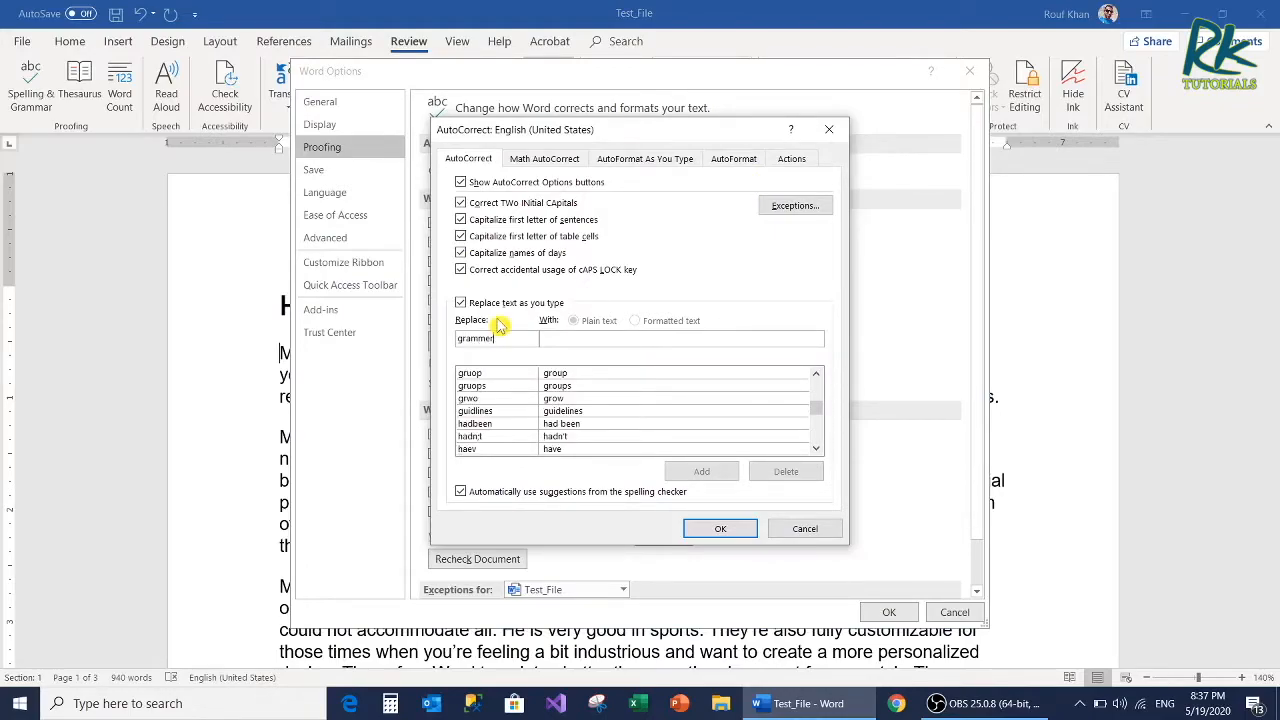
key("Tab")
type("g")
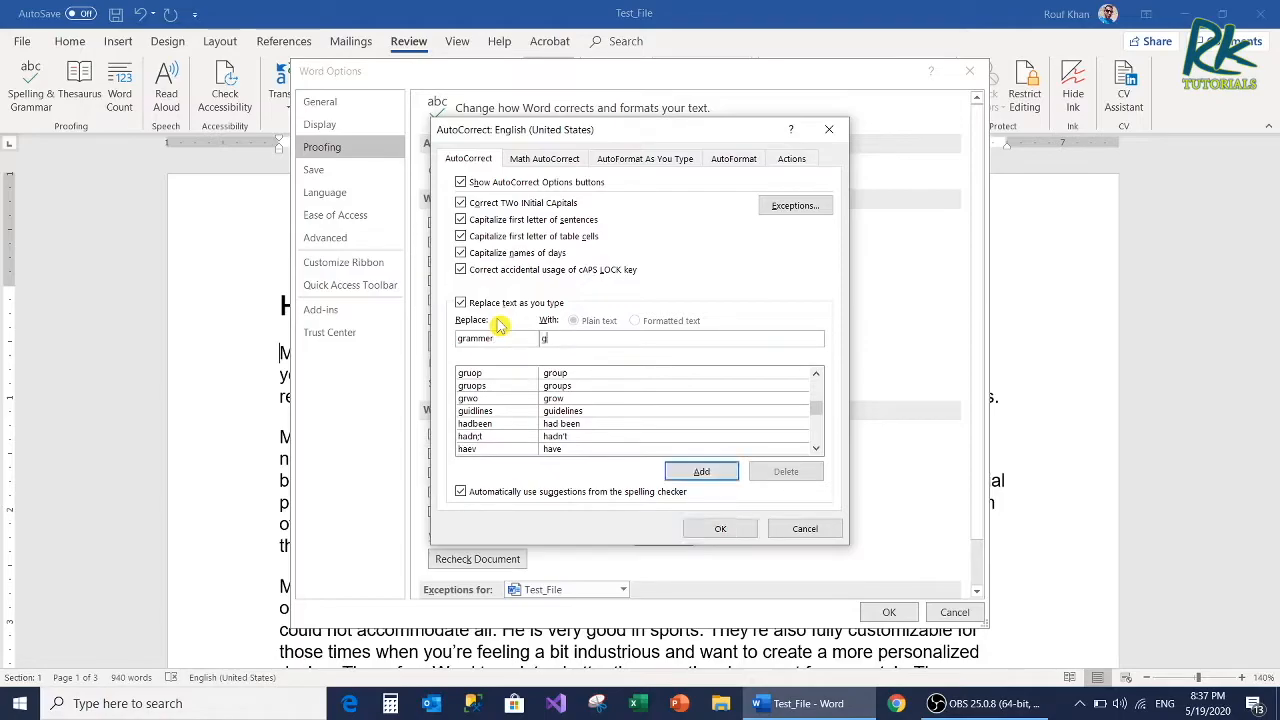
type("rammar")
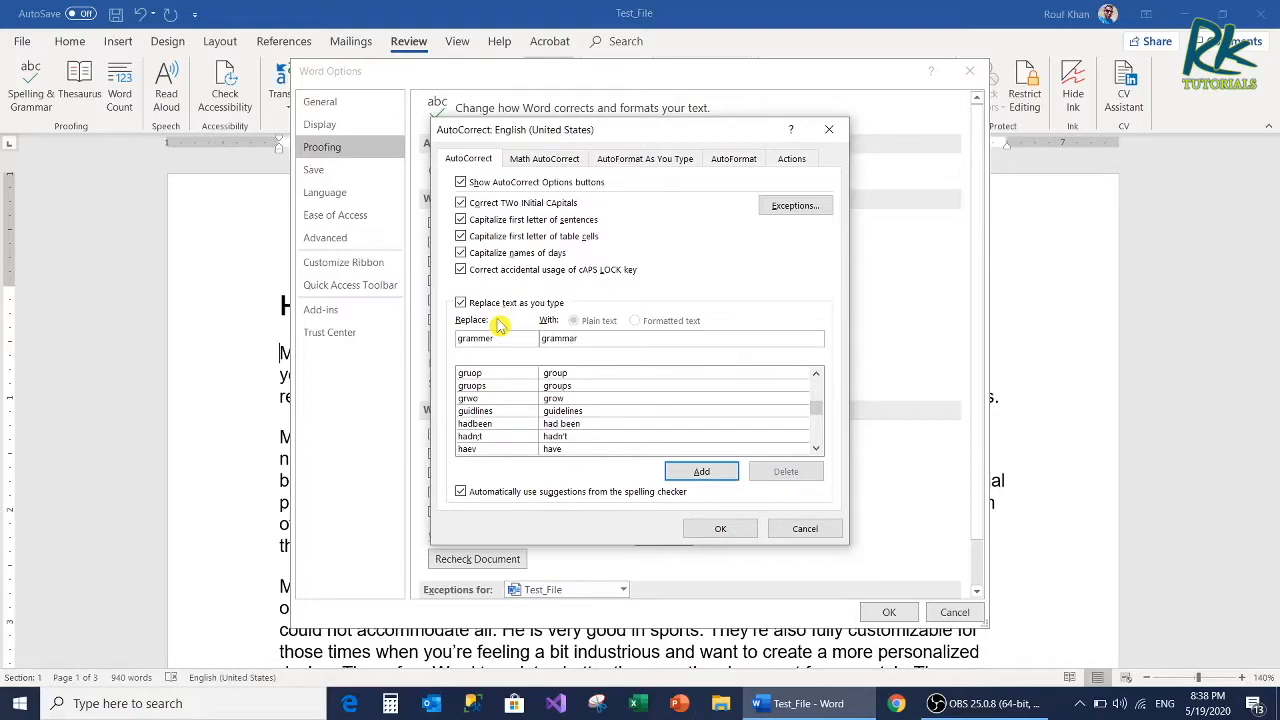
left_click(700, 471)
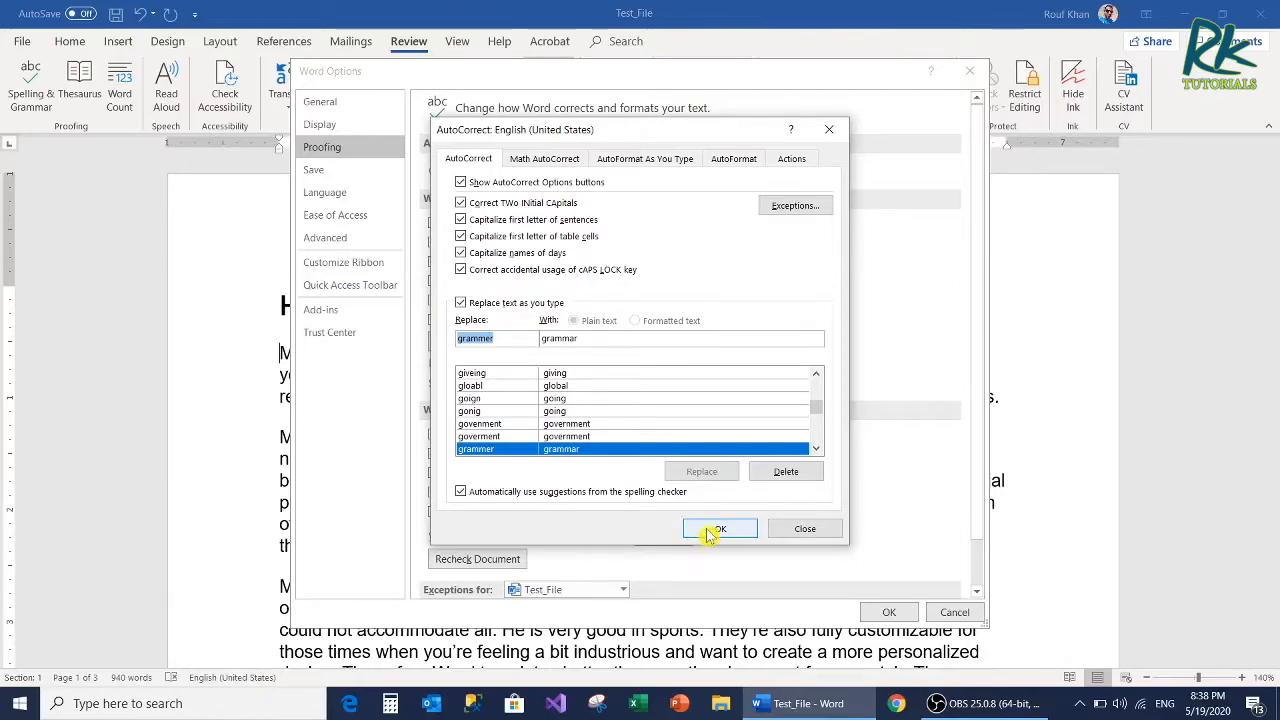
left_click(712, 530)
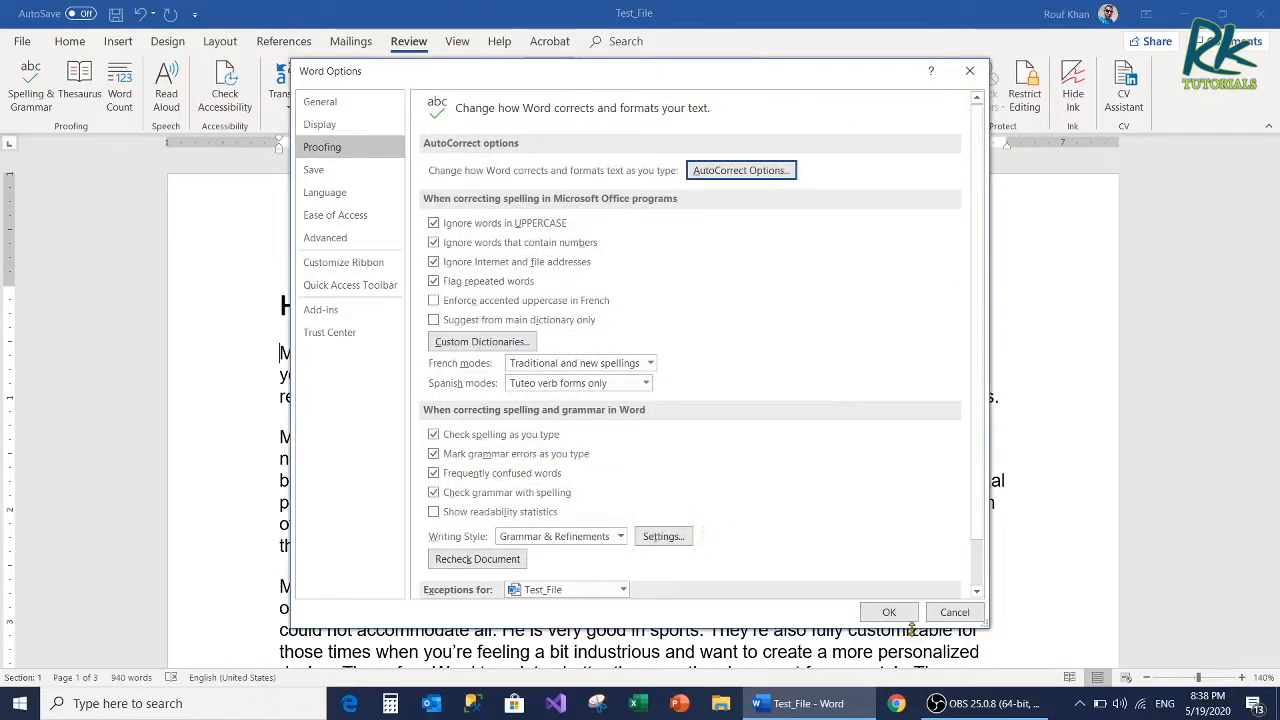
left_click(887, 613)
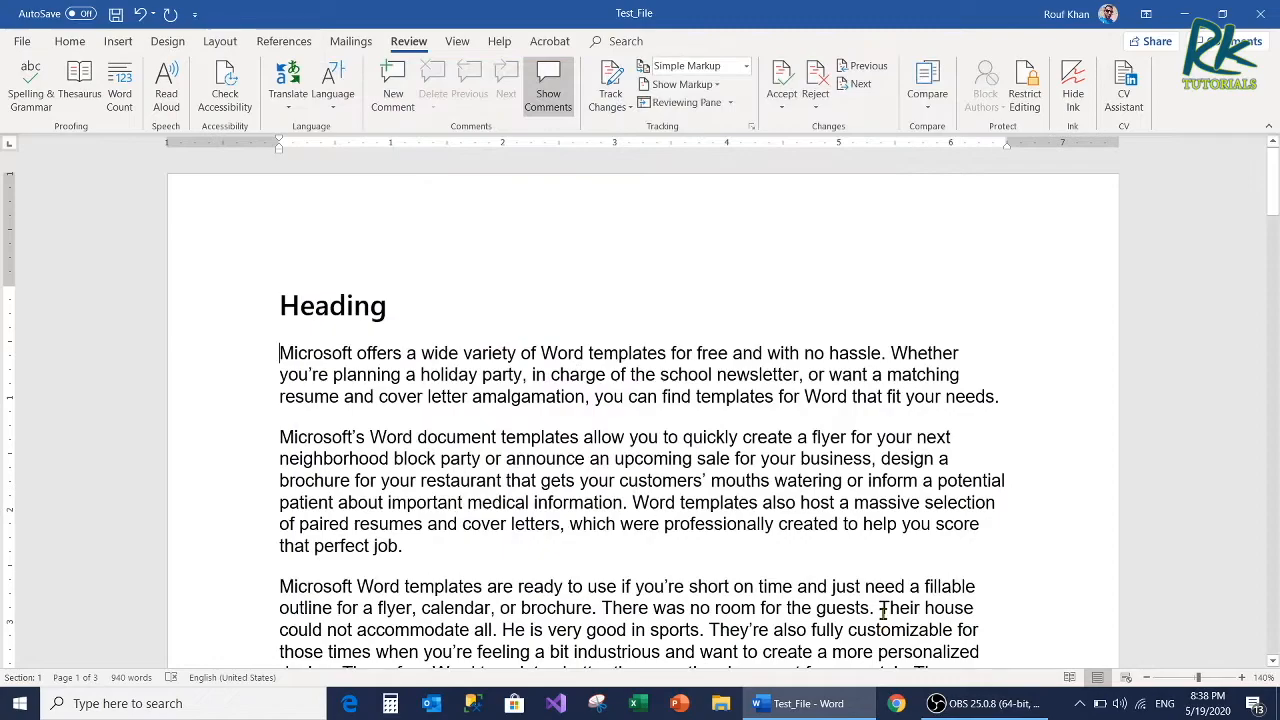
Step: Try the new correction by entering "grammer" on a line below the first heading, and undo the entry
key("Return")
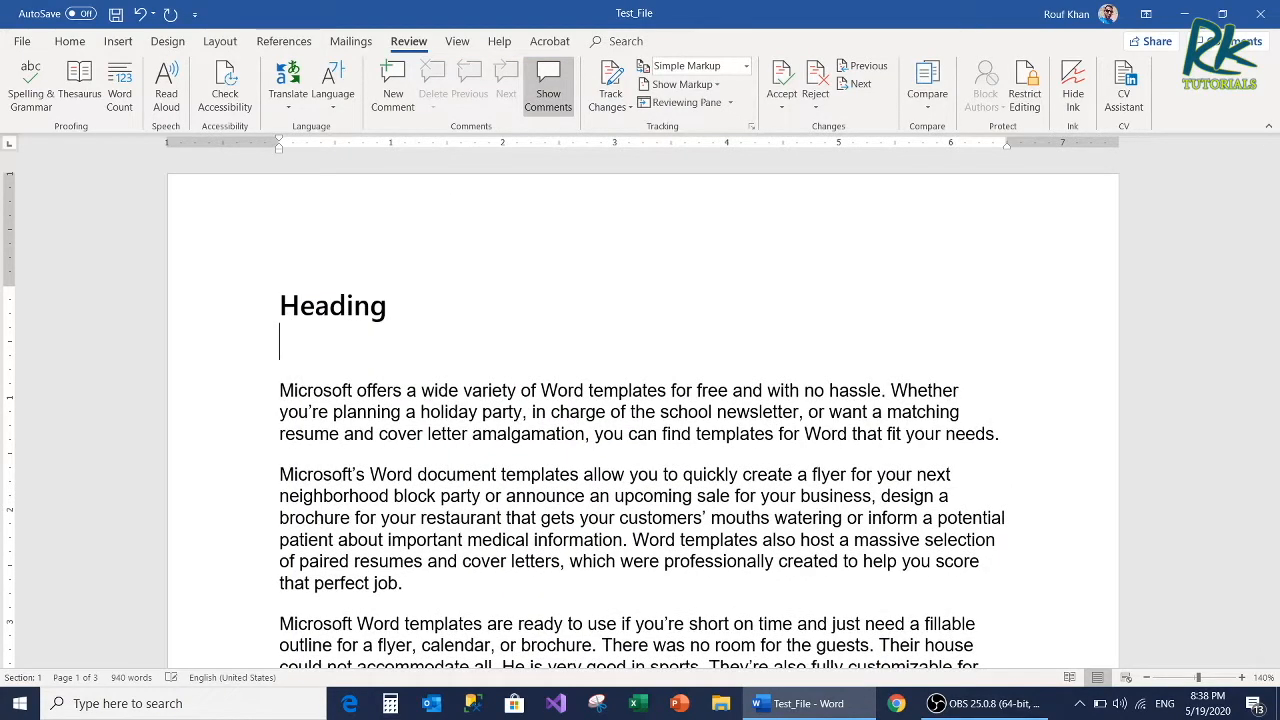
type("grammer")
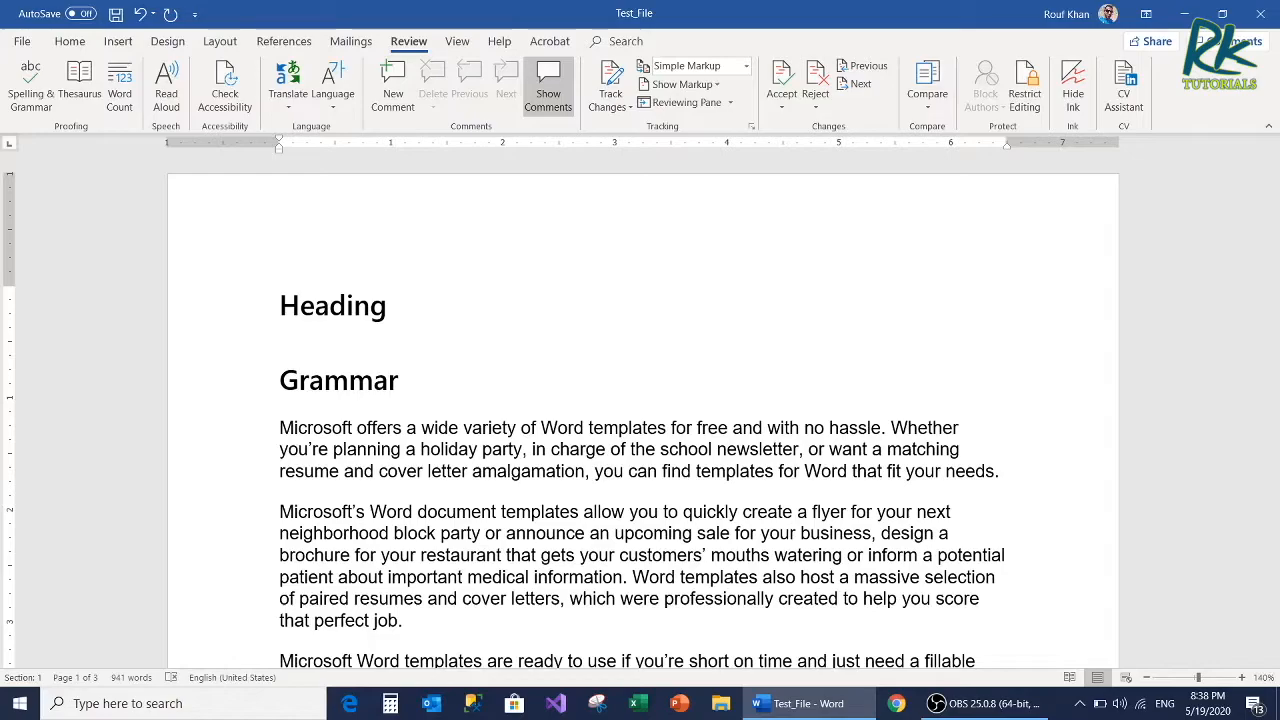
left_click(358, 390)
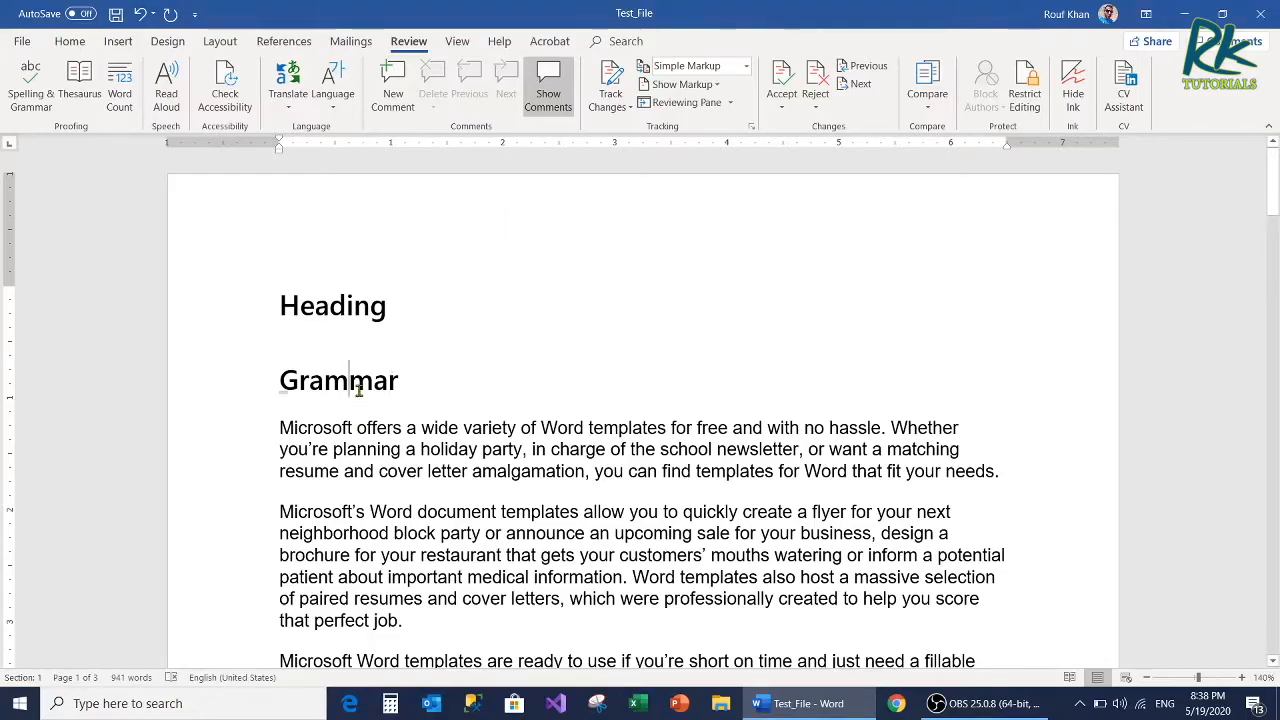
key("ctrl+z")
key("ctrl+z")
key("ctrl+z")
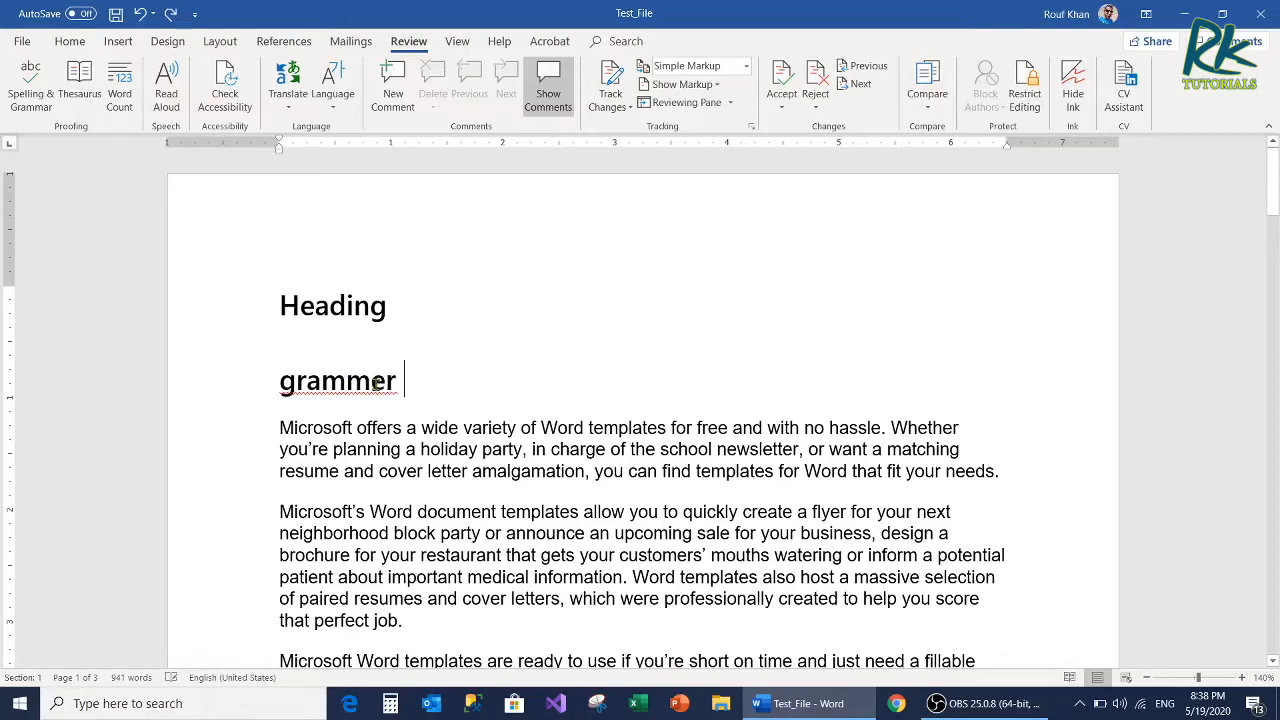
key("ctrl+z")
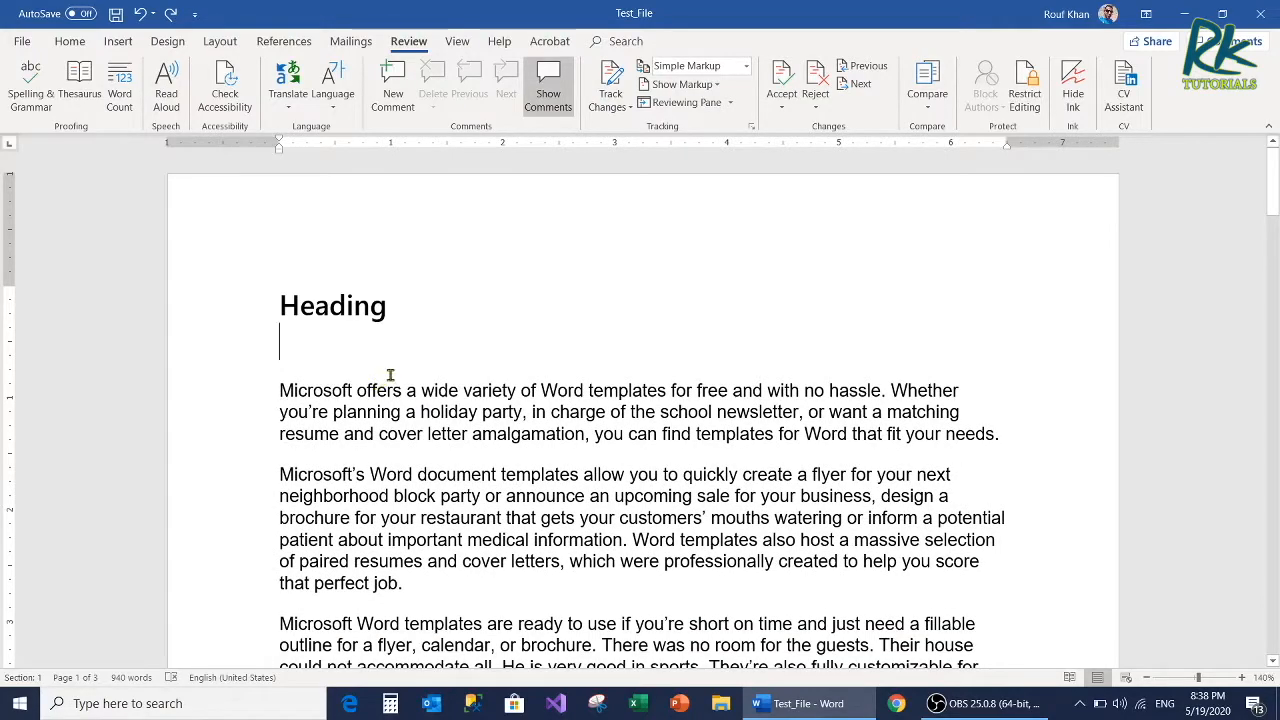
Step: Enter the misspelled word "brochhur" on a line below the first heading, and apply the spelling suggestion "brochure"
key("Return")
type("brochhur")
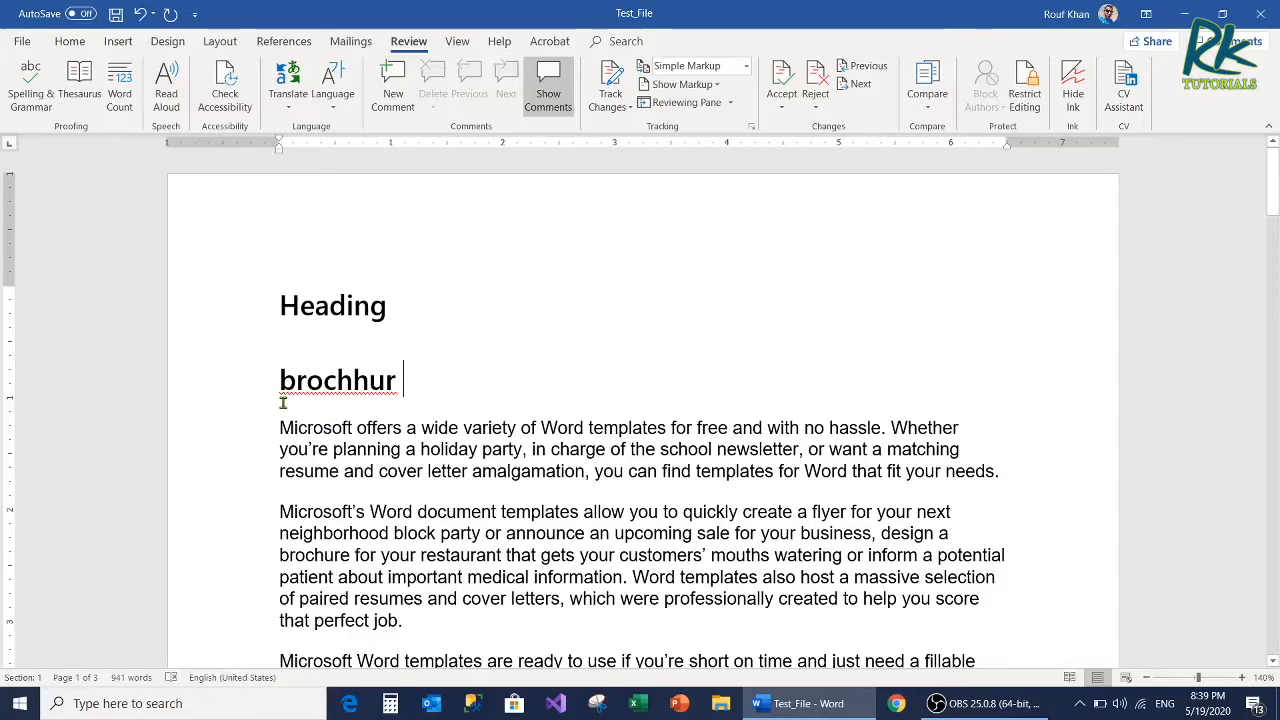
right_click(343, 388)
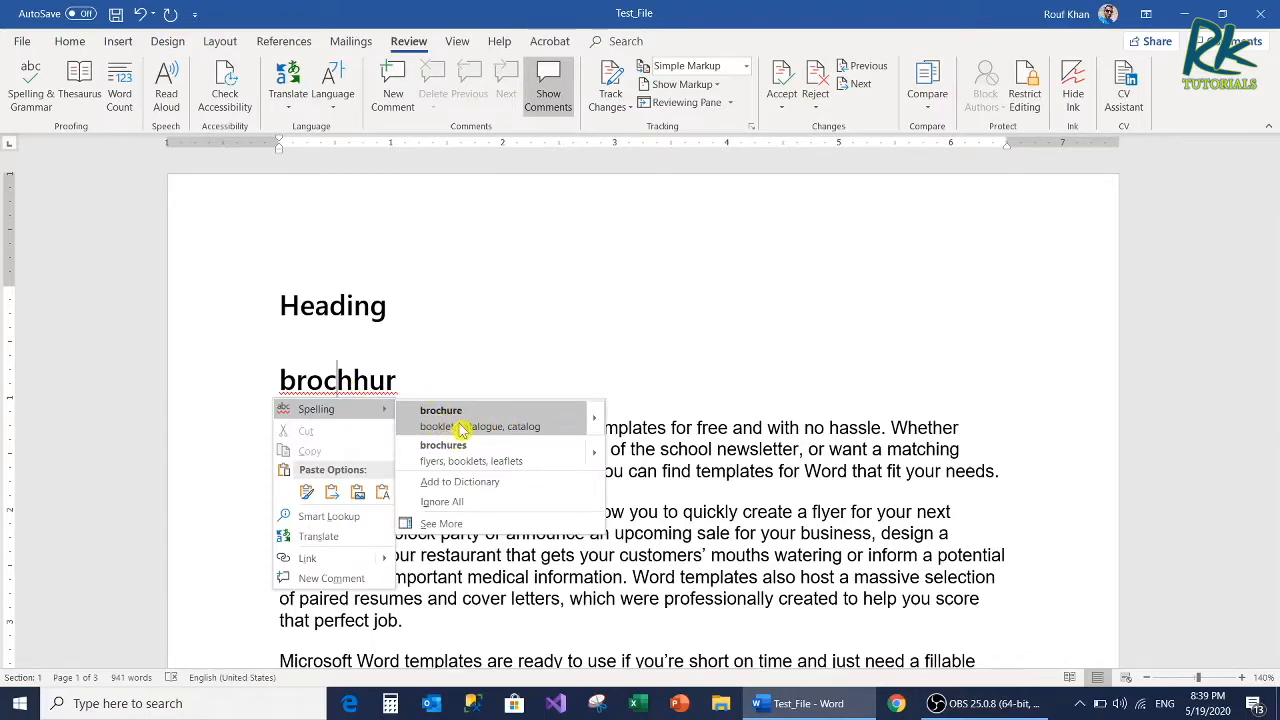
left_click(494, 427)
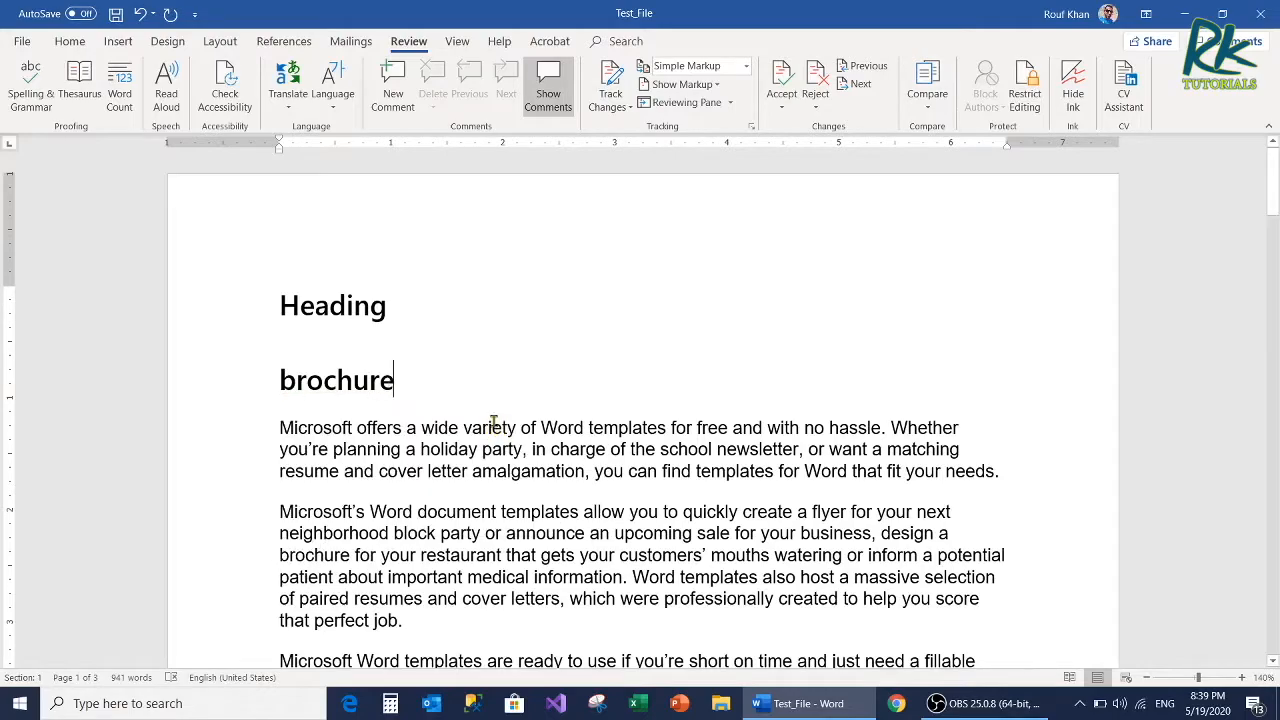
Step: Replace the word "brochure" below the heading with the sentence "You did not closed the door."
double_click(354, 383)
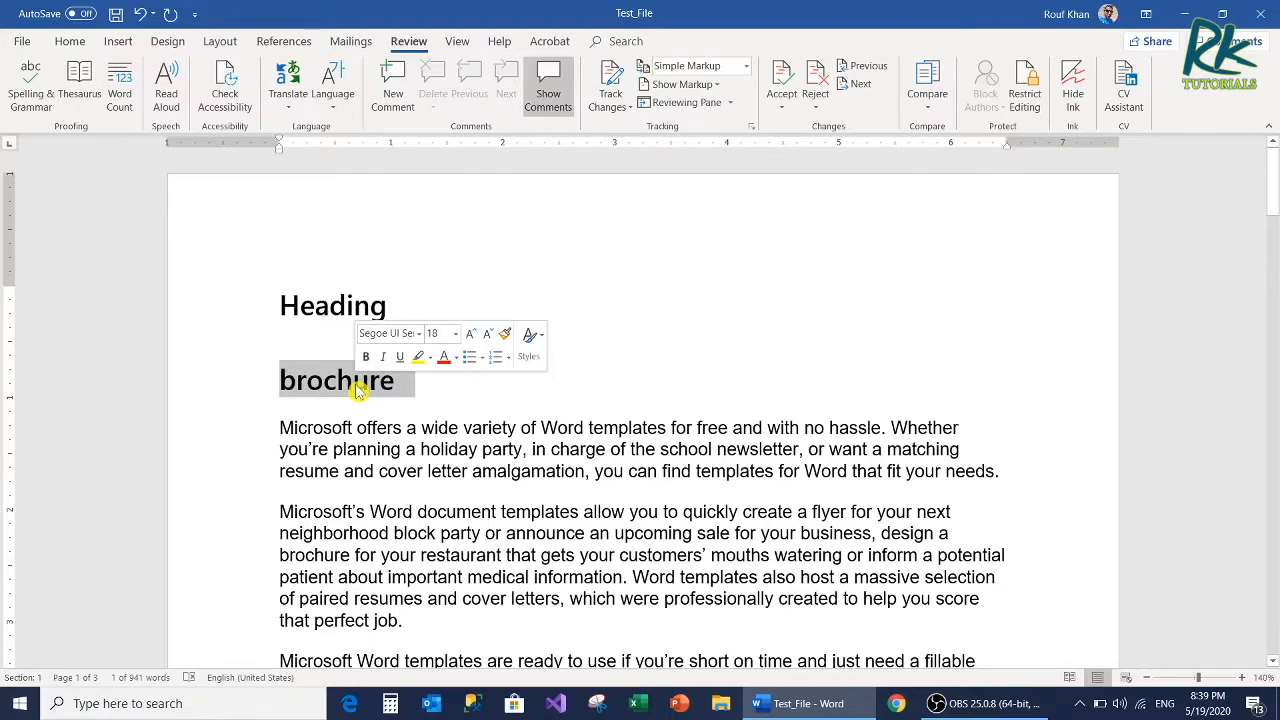
key("Delete")
type("You did not closed the door.")
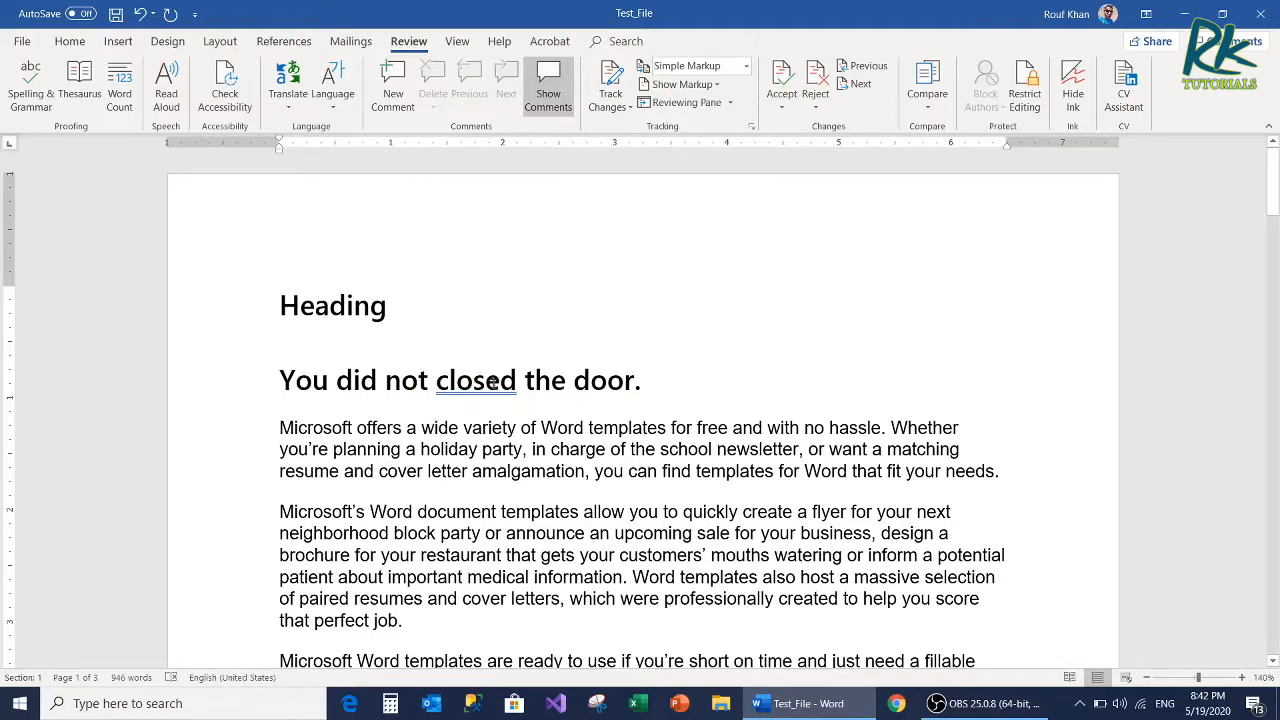
Step: Apply the grammar suggestion "close" to the word "closed", and delete the whole sentence below the heading
right_click(488, 385)
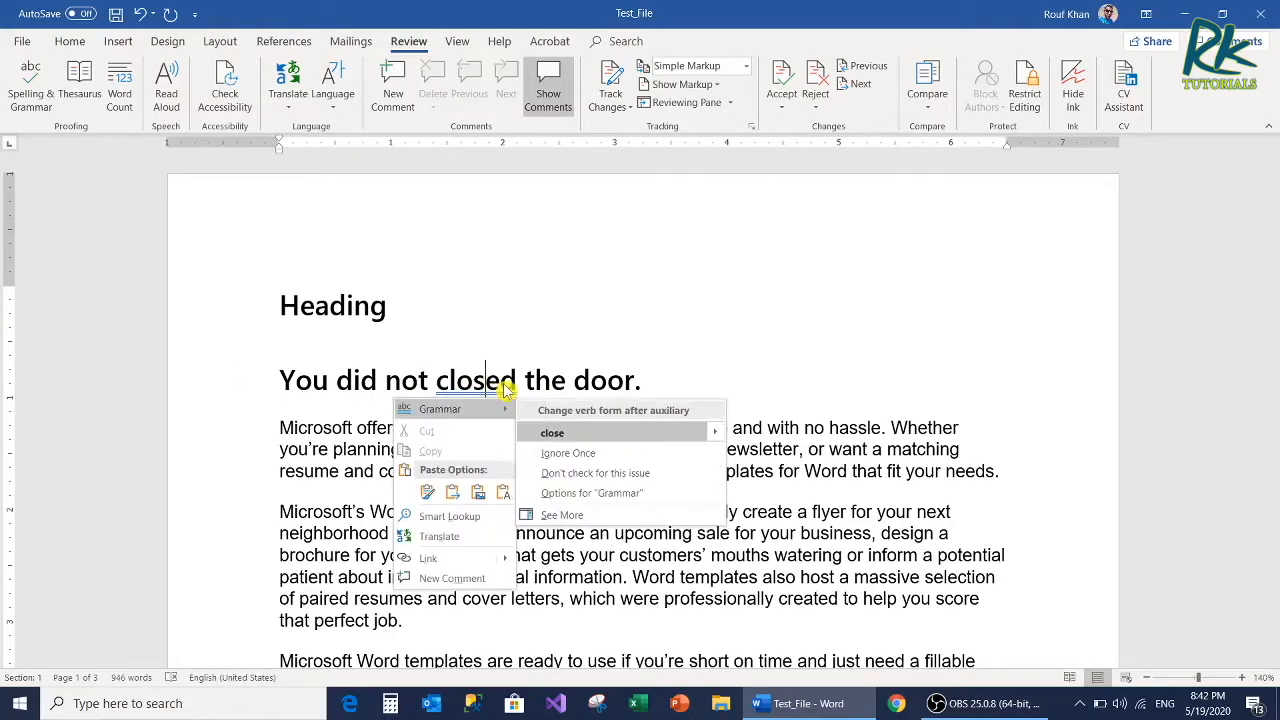
left_click(577, 435)
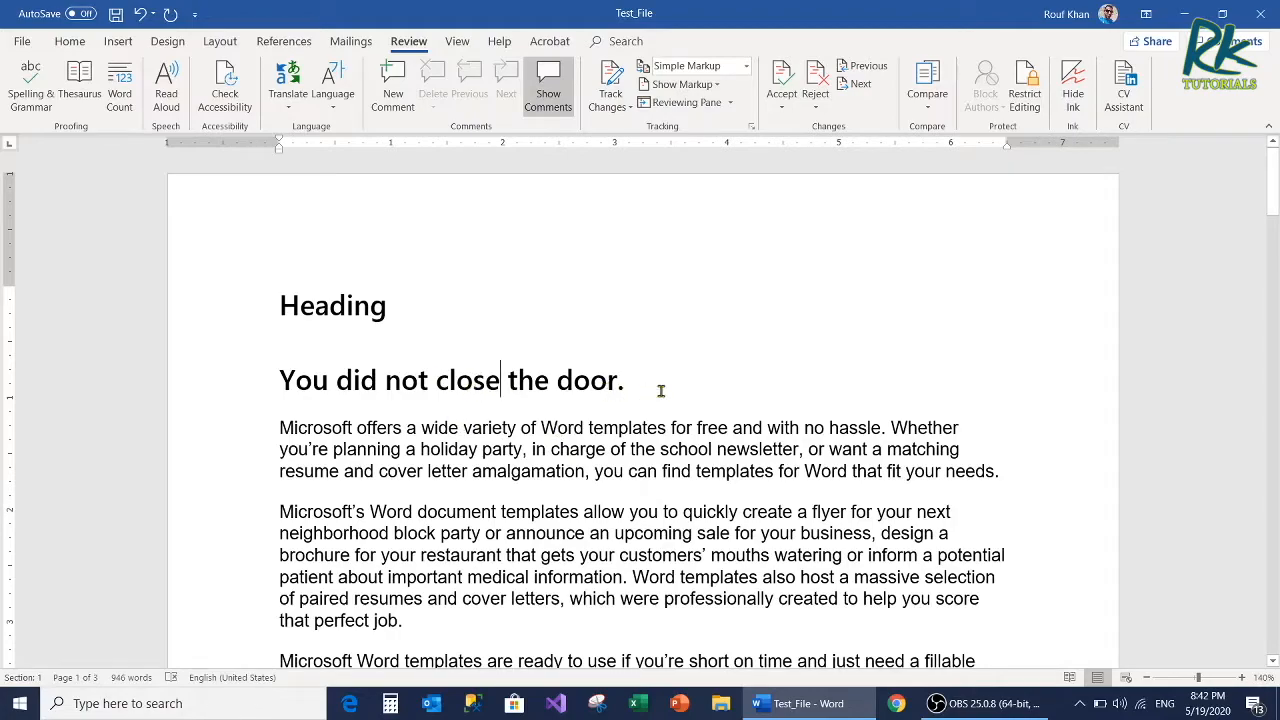
left_click(254, 366)
key("Delete")
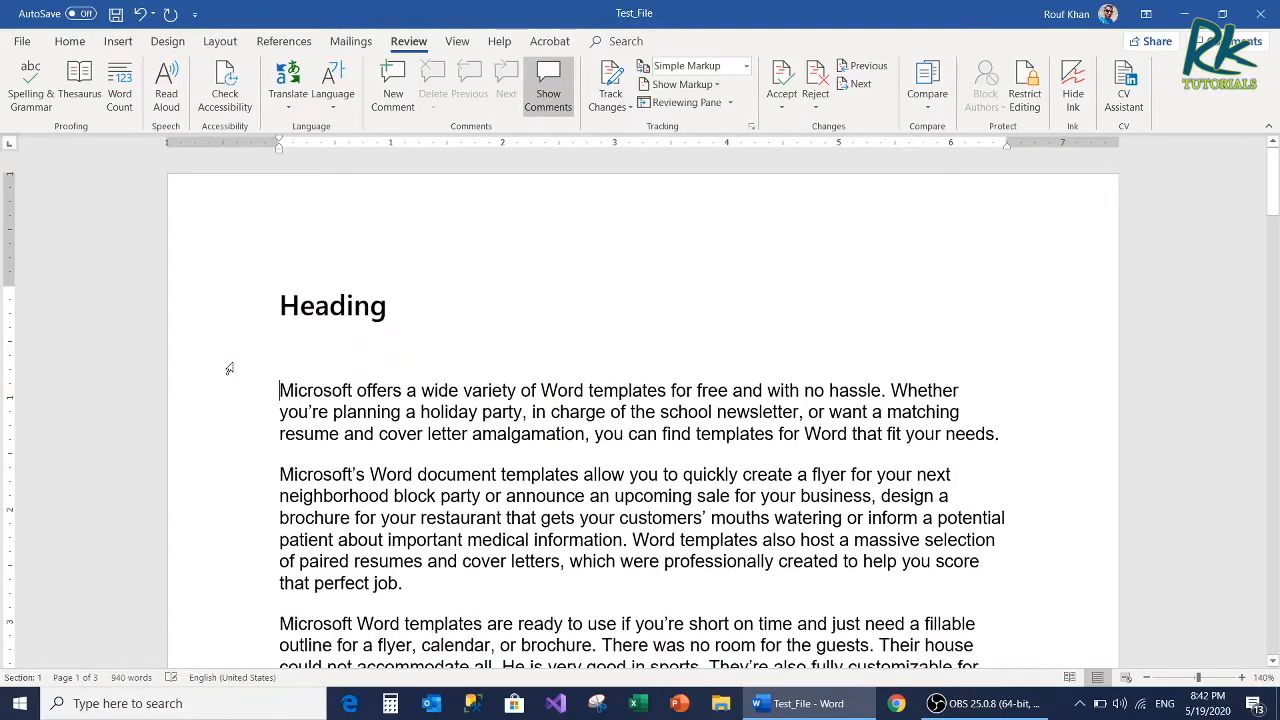
Step: Misspell "announce" as "annorunce" in the second paragraph, and start the spelling and grammar check
scroll(530, 508, "down", 5)
scroll(546, 491, "up", 5)
type("r")
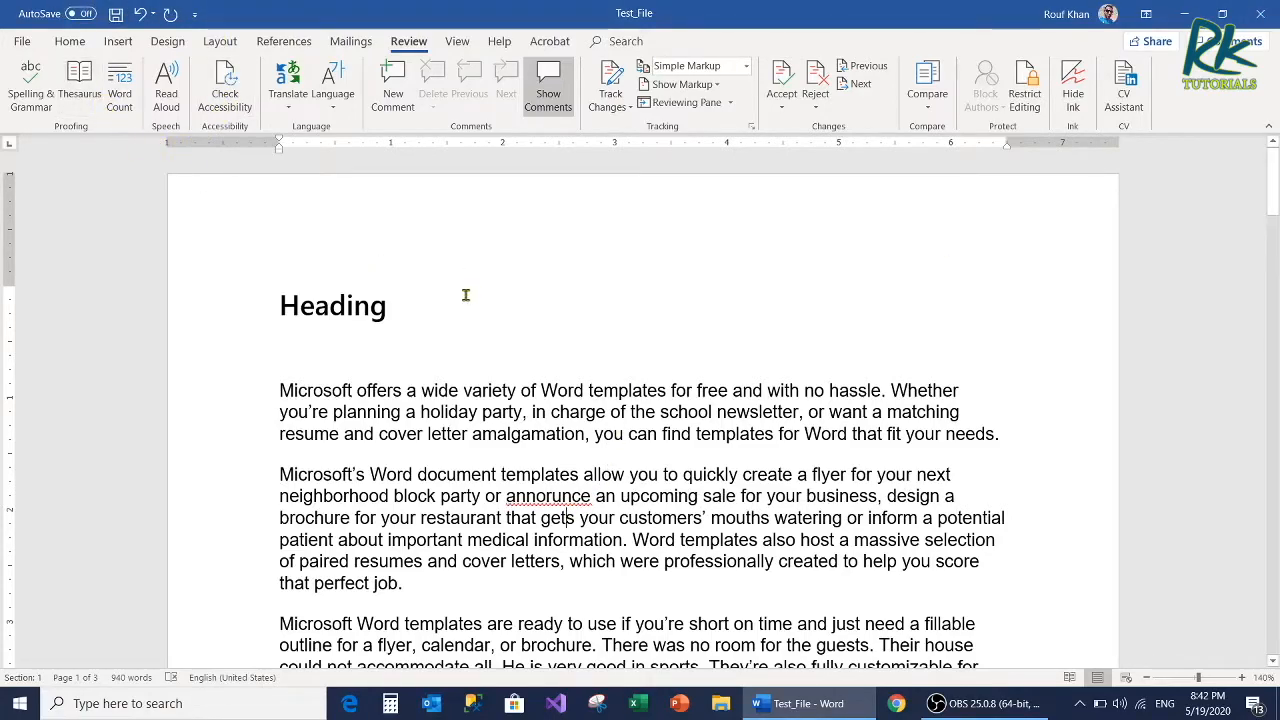
left_click(18, 84)
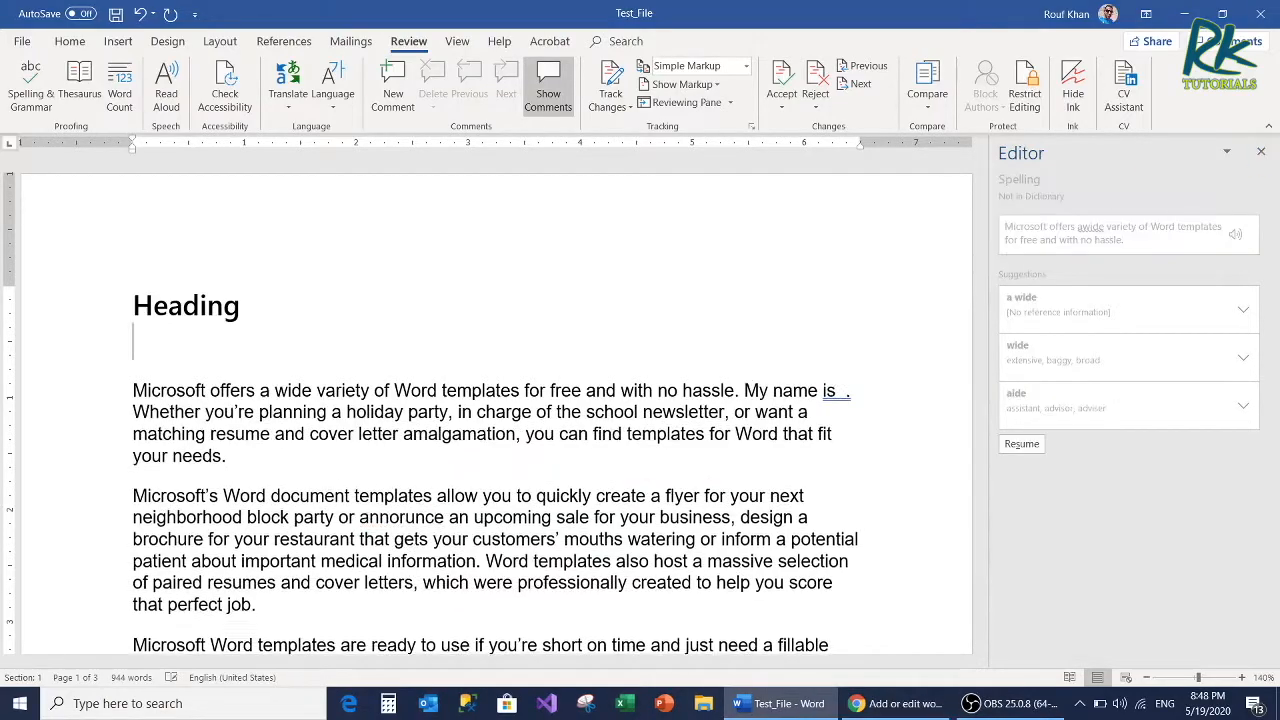
Step: Enter a person's name as one word on a new line below the first heading, and add it to the dictionary
key("Return")
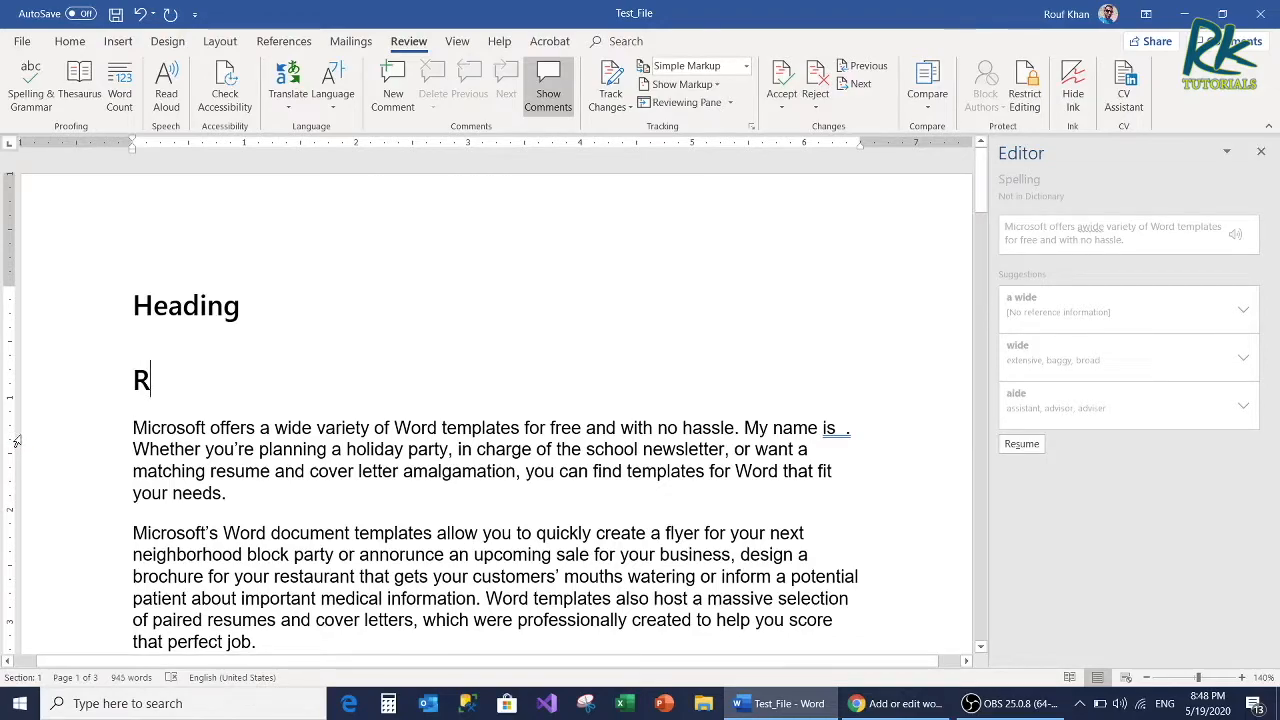
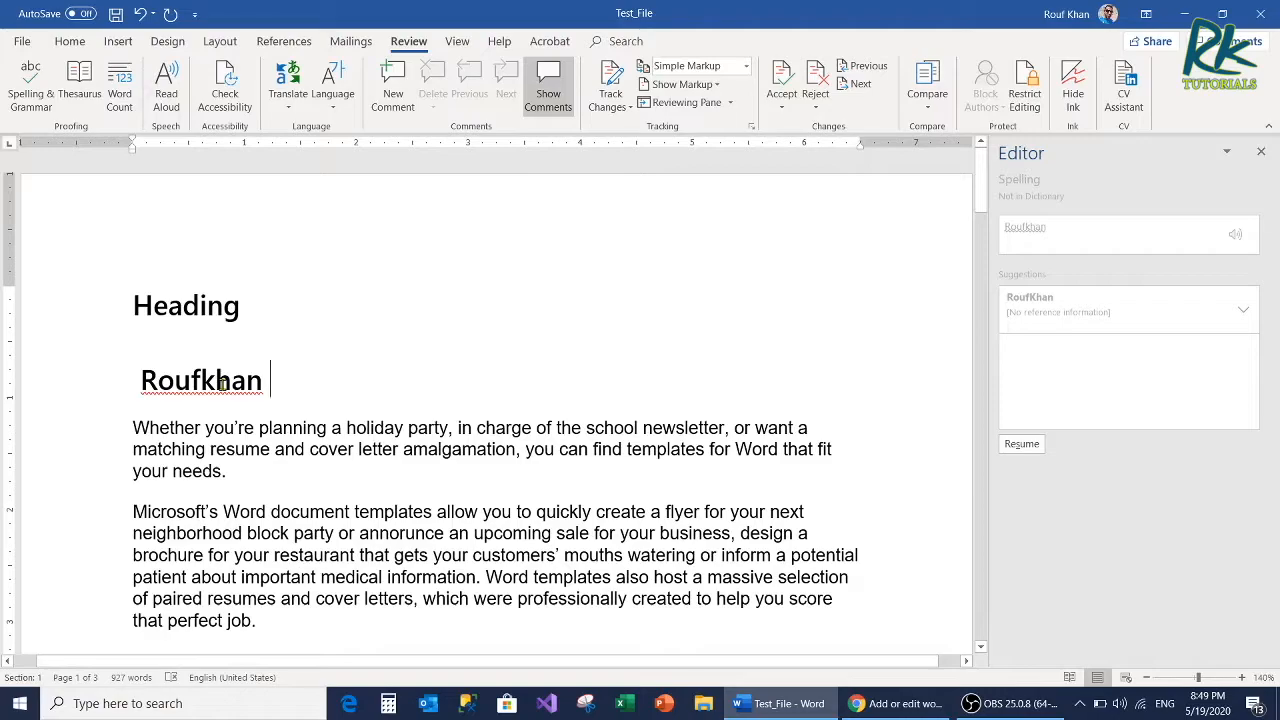
right_click(222, 384)
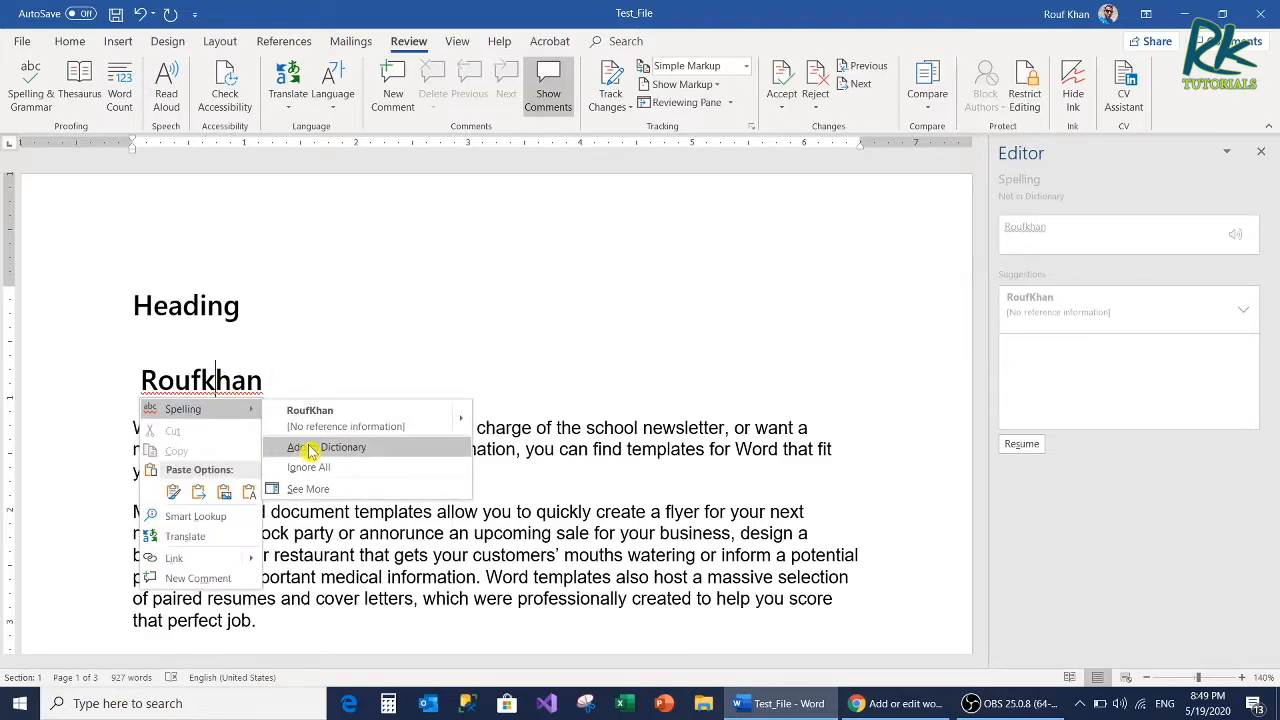
left_click(364, 454)
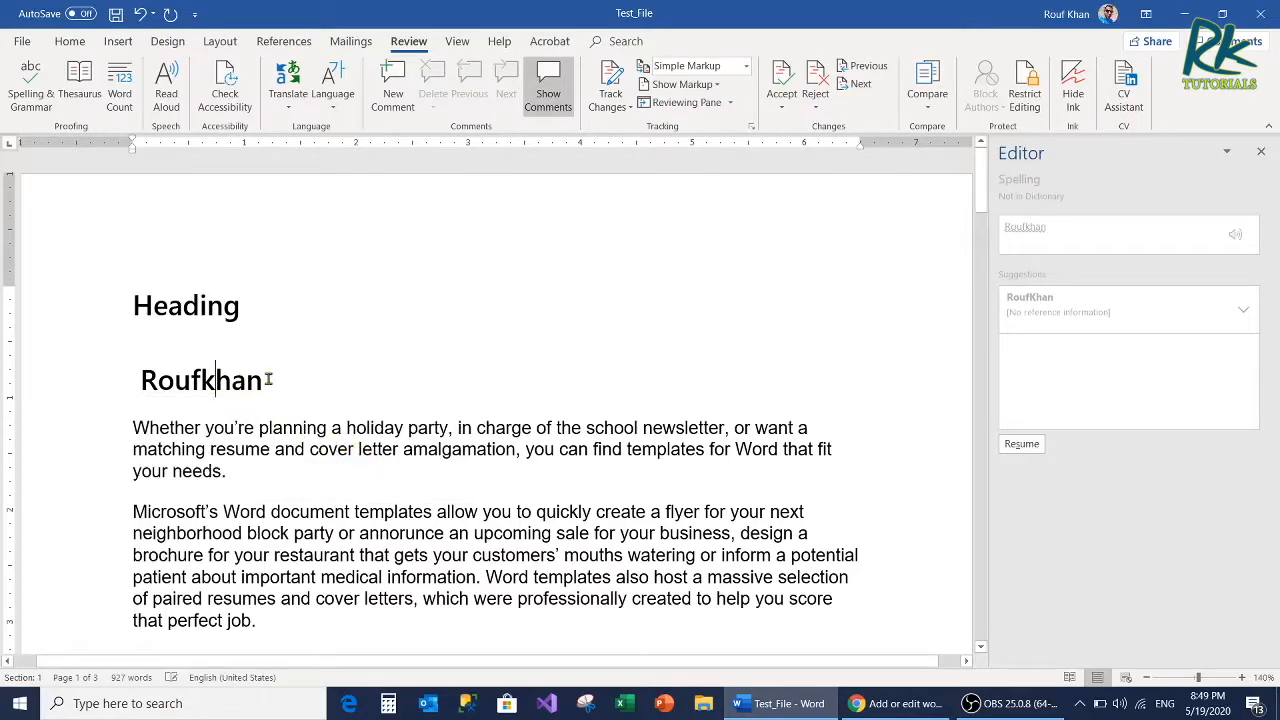
Step: Delete the name from the line below the heading and enter the same name again
double_click(214, 384)
key("Delete")
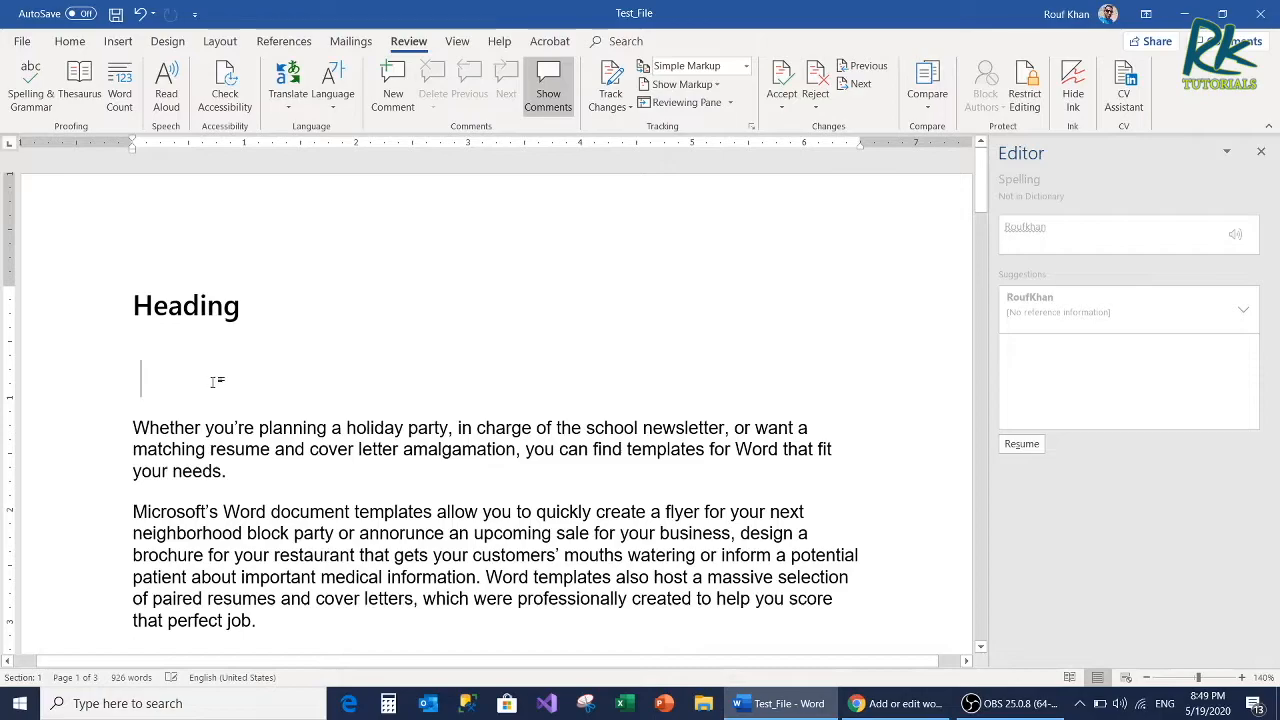
double_click(212, 388)
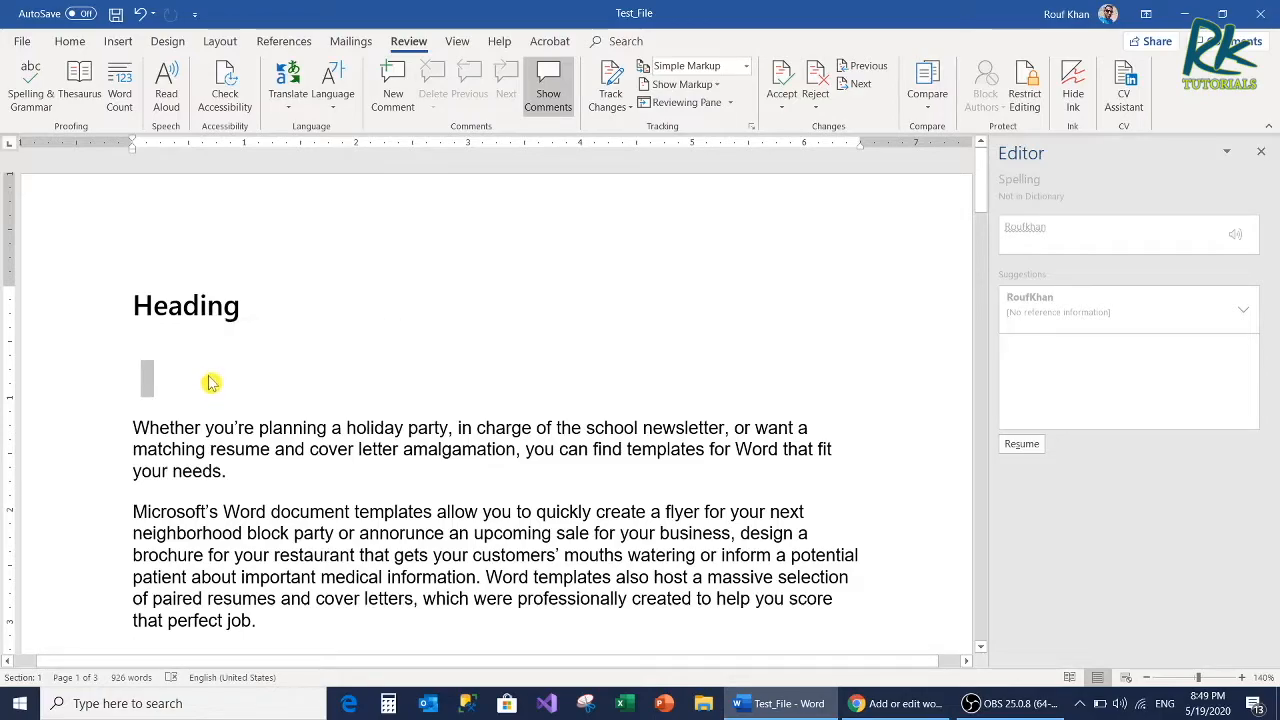
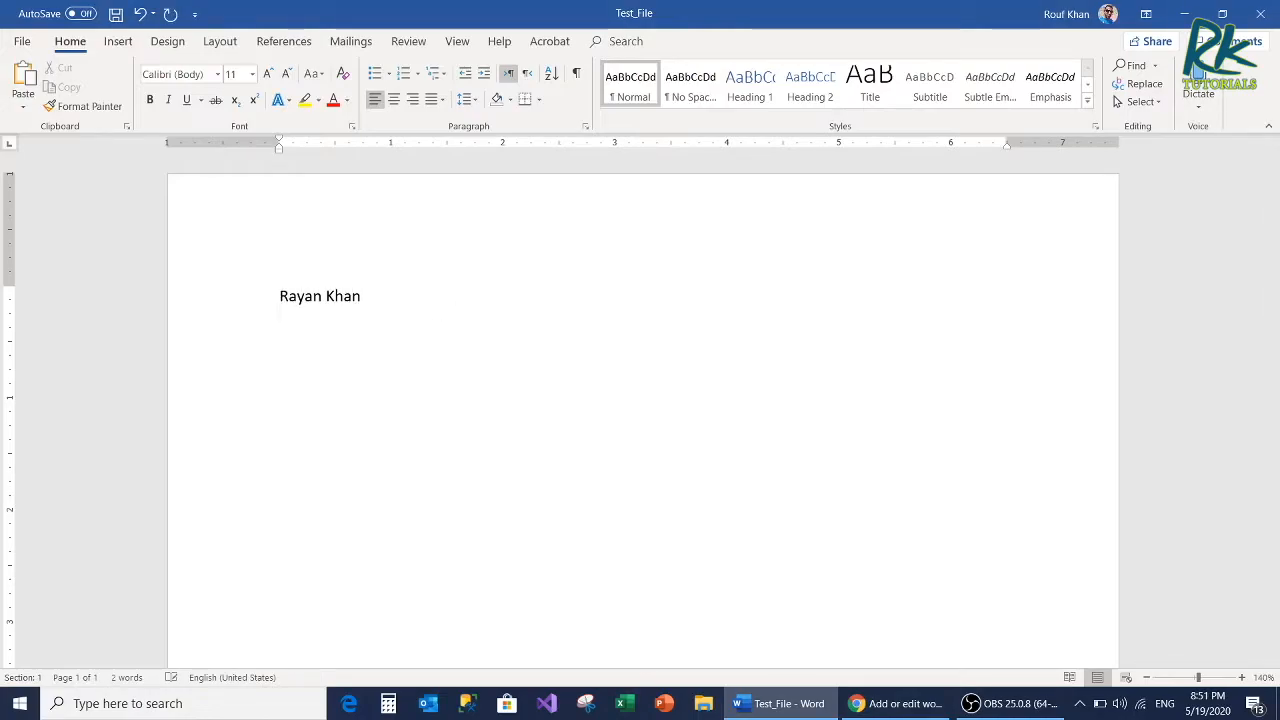
Step: Enter a full name and, on the line below it, the job title "Software Engineer" in the blank document
type("Software Engineer")
key("Return")
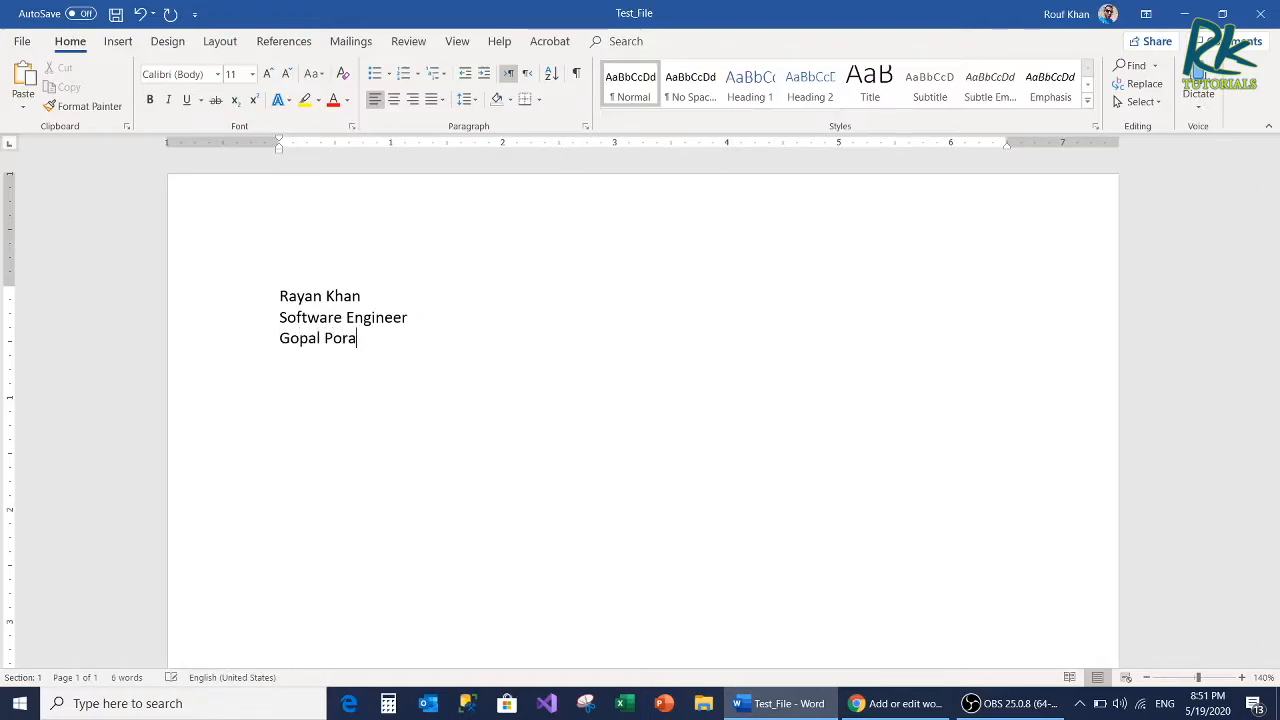
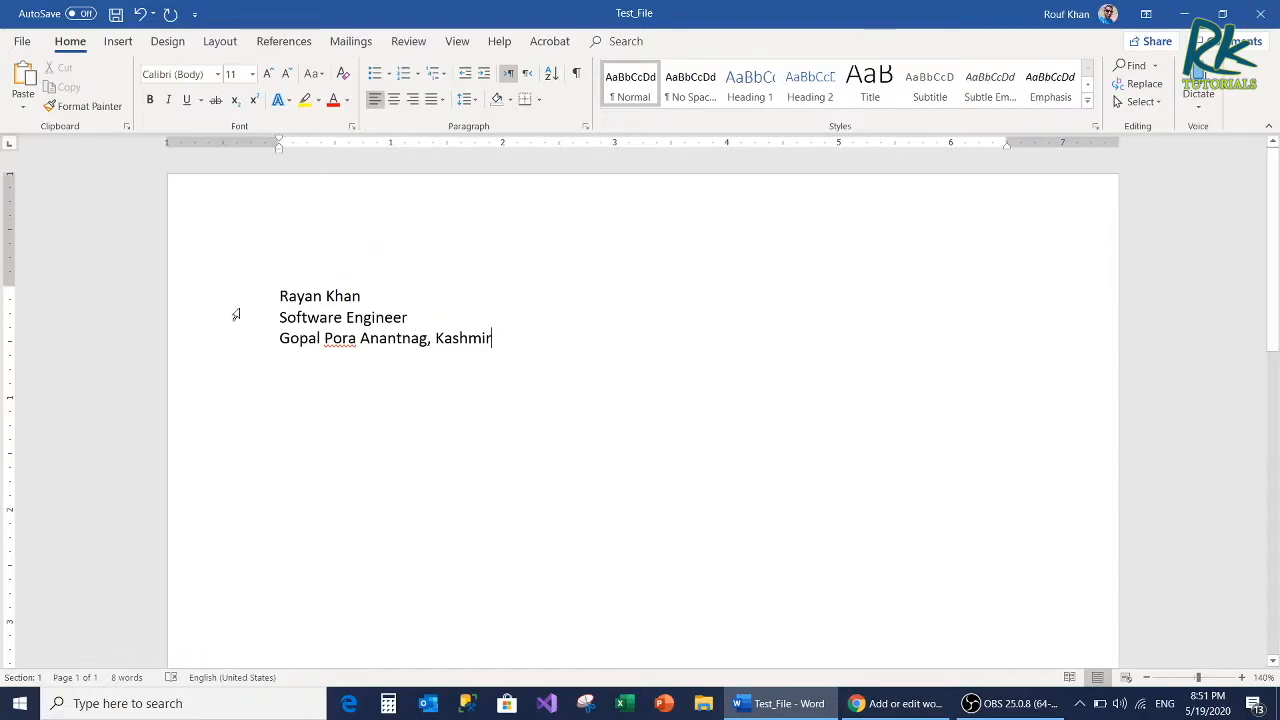
Step: Make the full name on the first line bold, and select all three lines of the contact details
left_click_drag(281, 296, 400, 278)
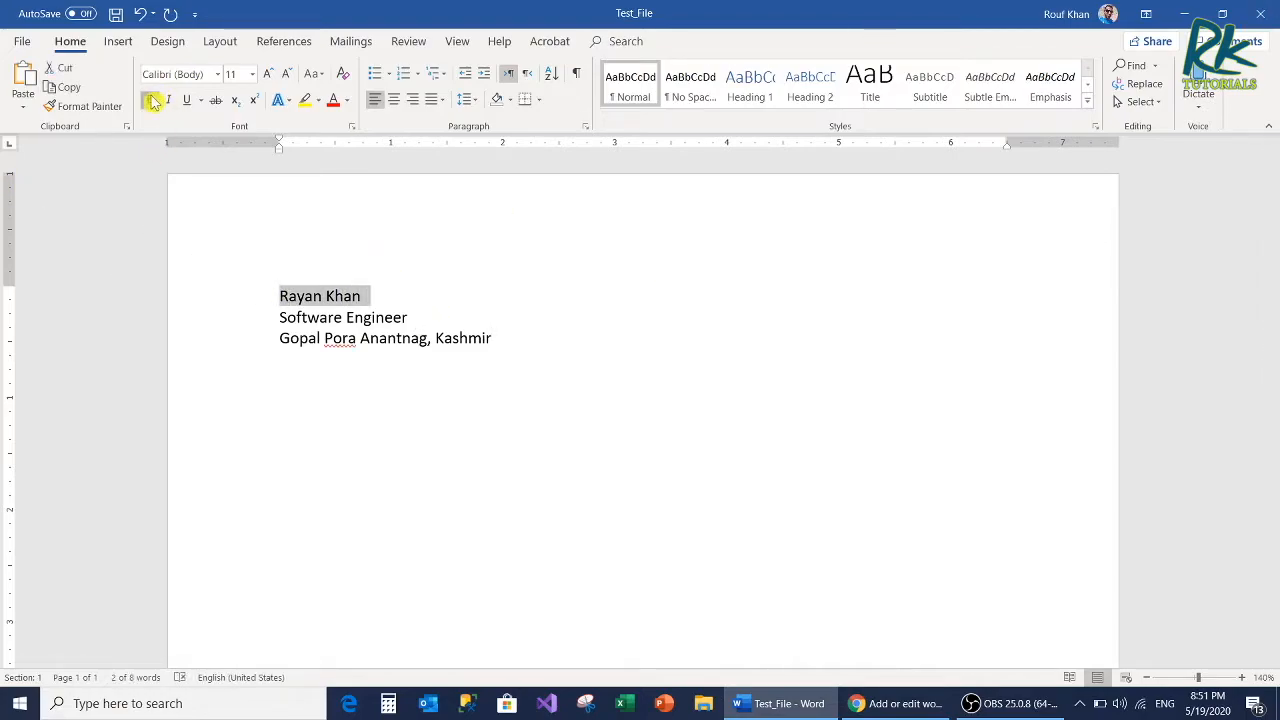
key("ctrl+b")
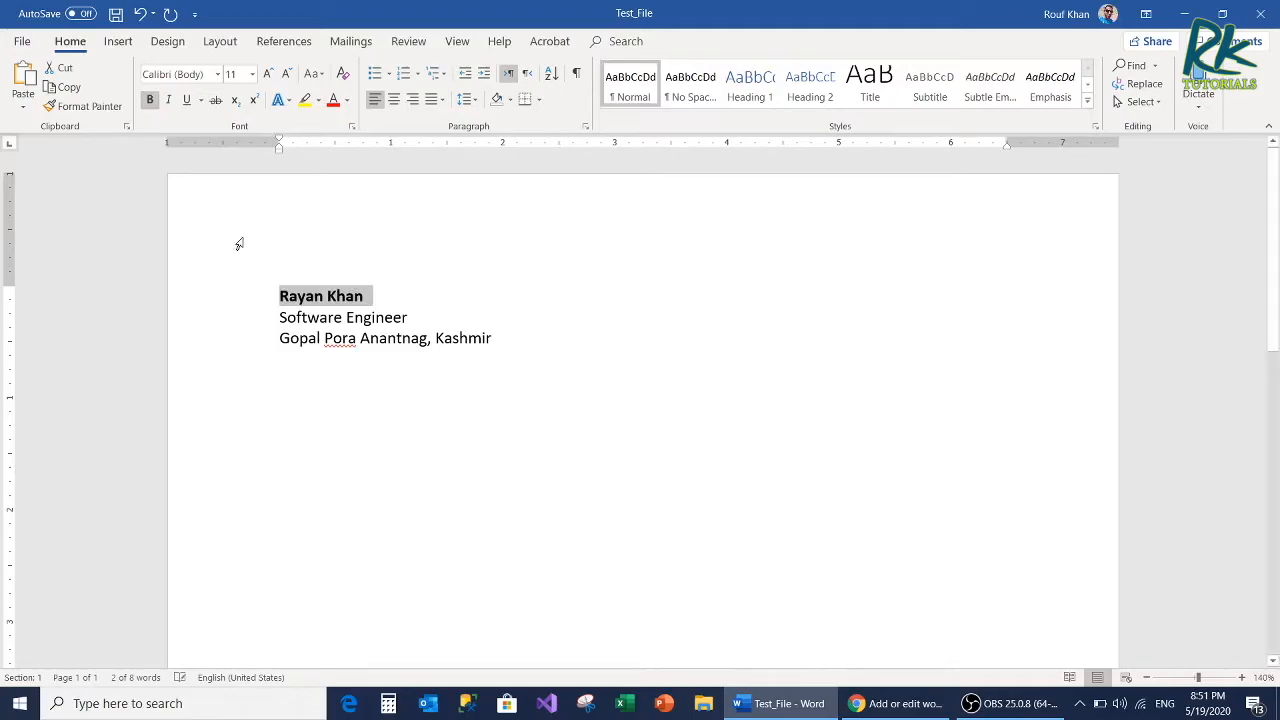
left_click(361, 336)
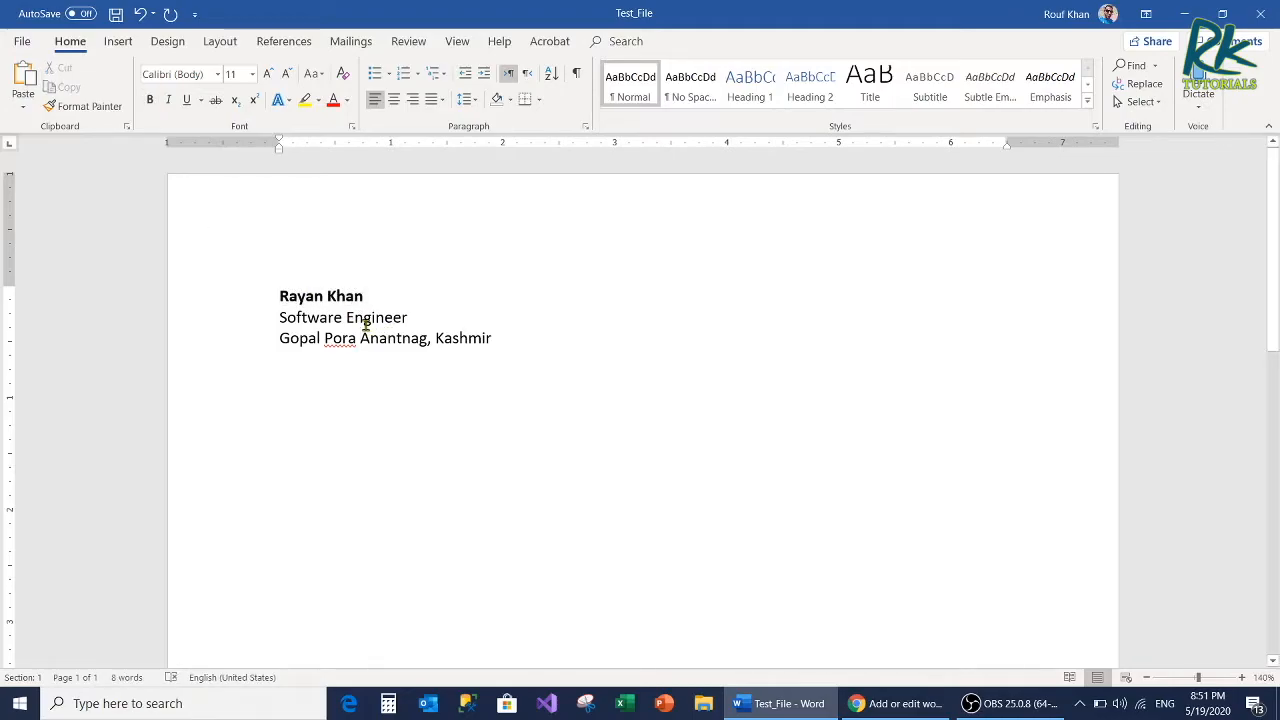
left_click_drag(506, 337, 275, 297)
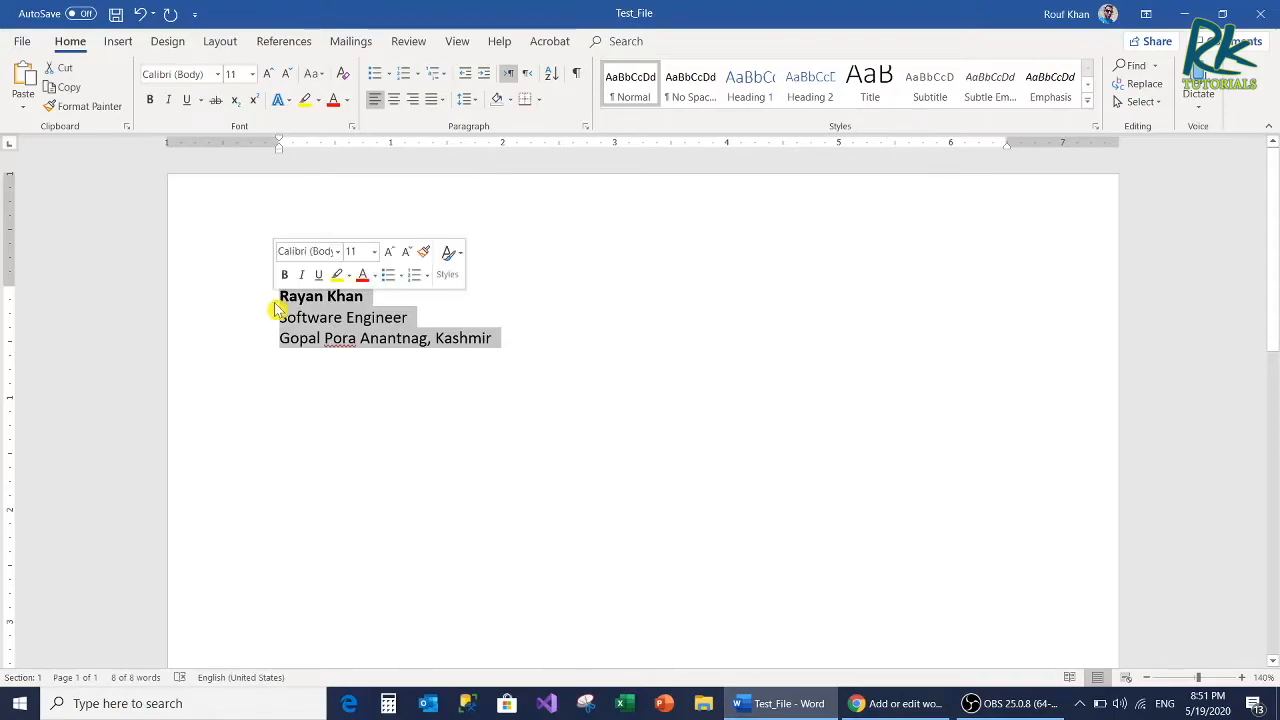
Step: Start saving the selected contact details to the Quick Part gallery as a building block named "RKS"
left_click(126, 46)
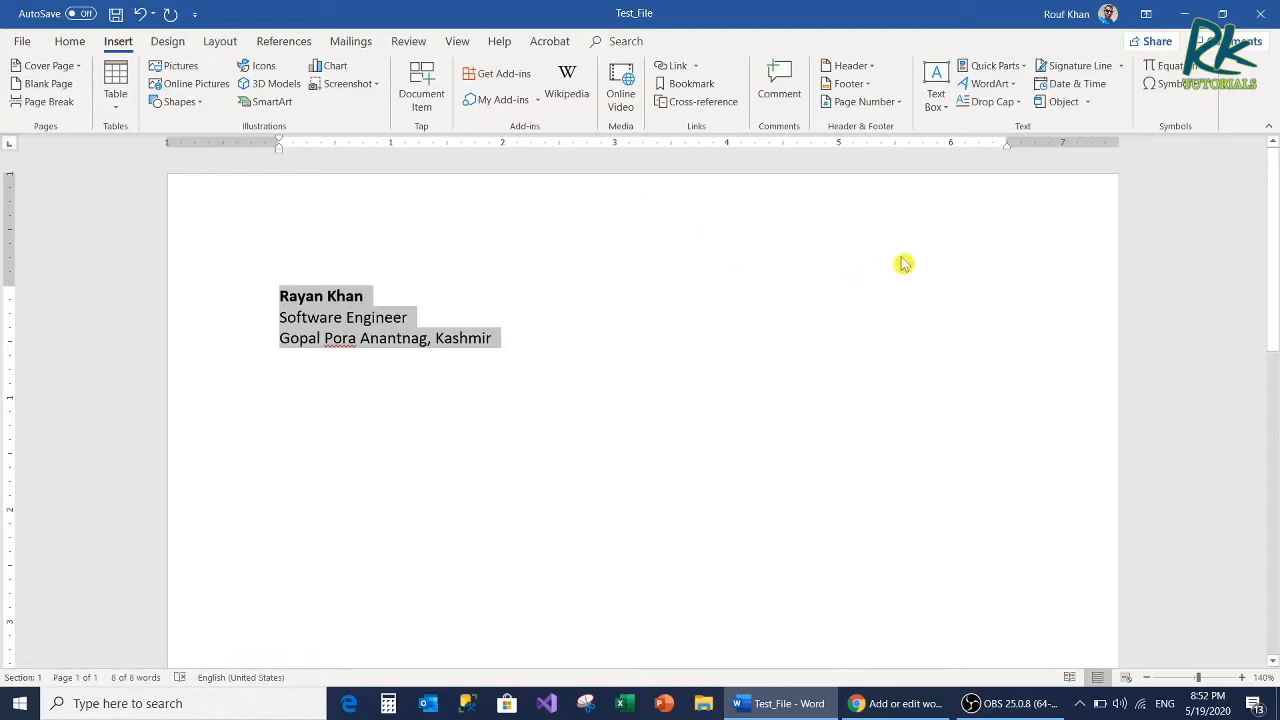
left_click(987, 64)
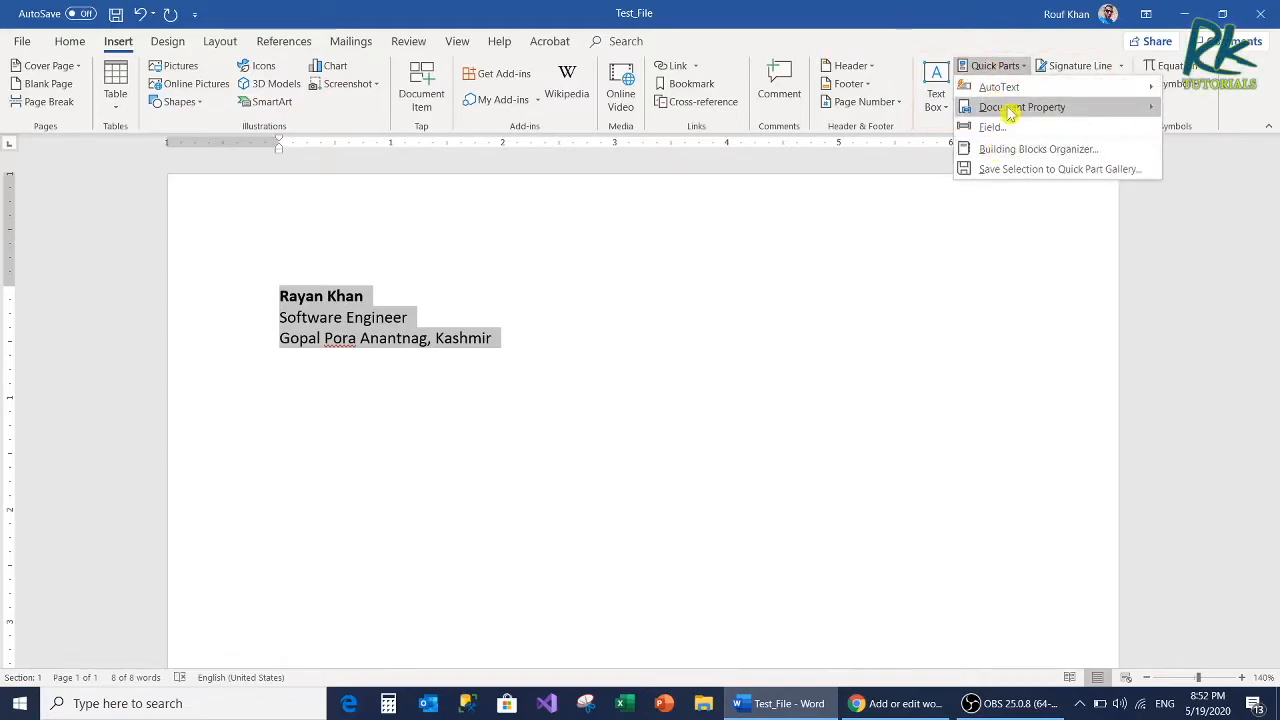
left_click(1014, 169)
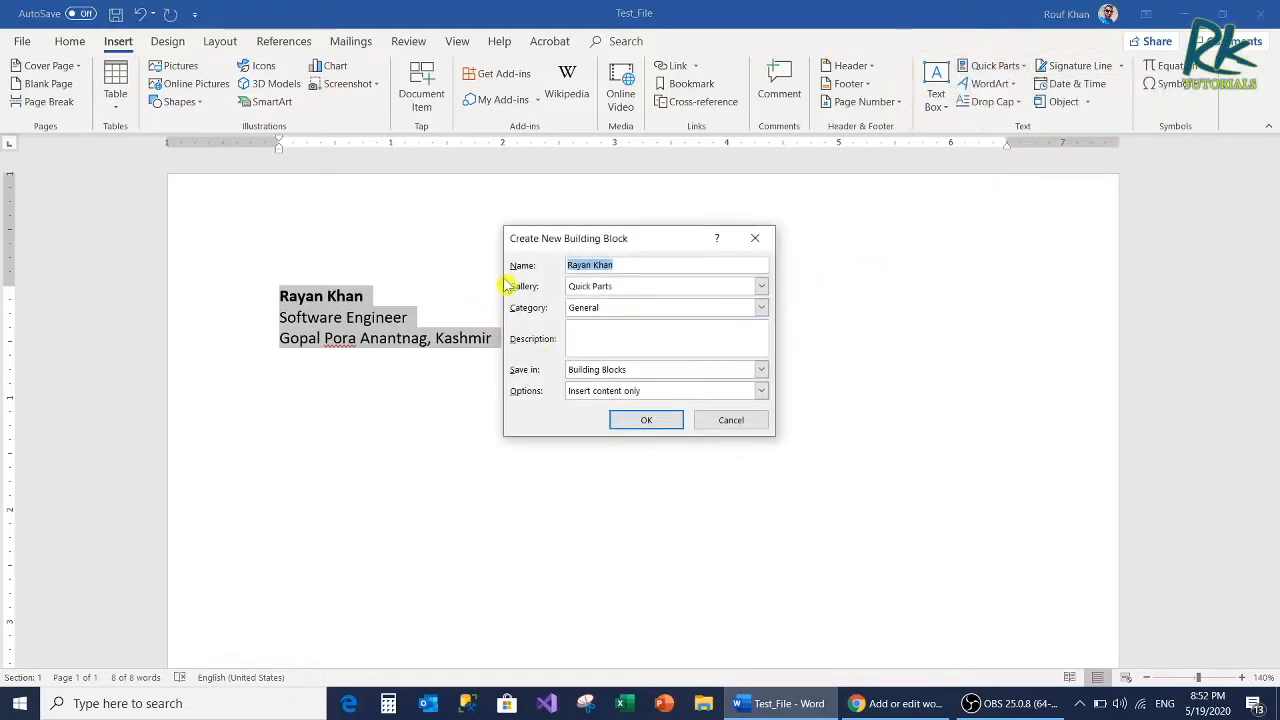
left_click(637, 266)
left_click_drag(637, 266, 463, 268)
type("RKS")
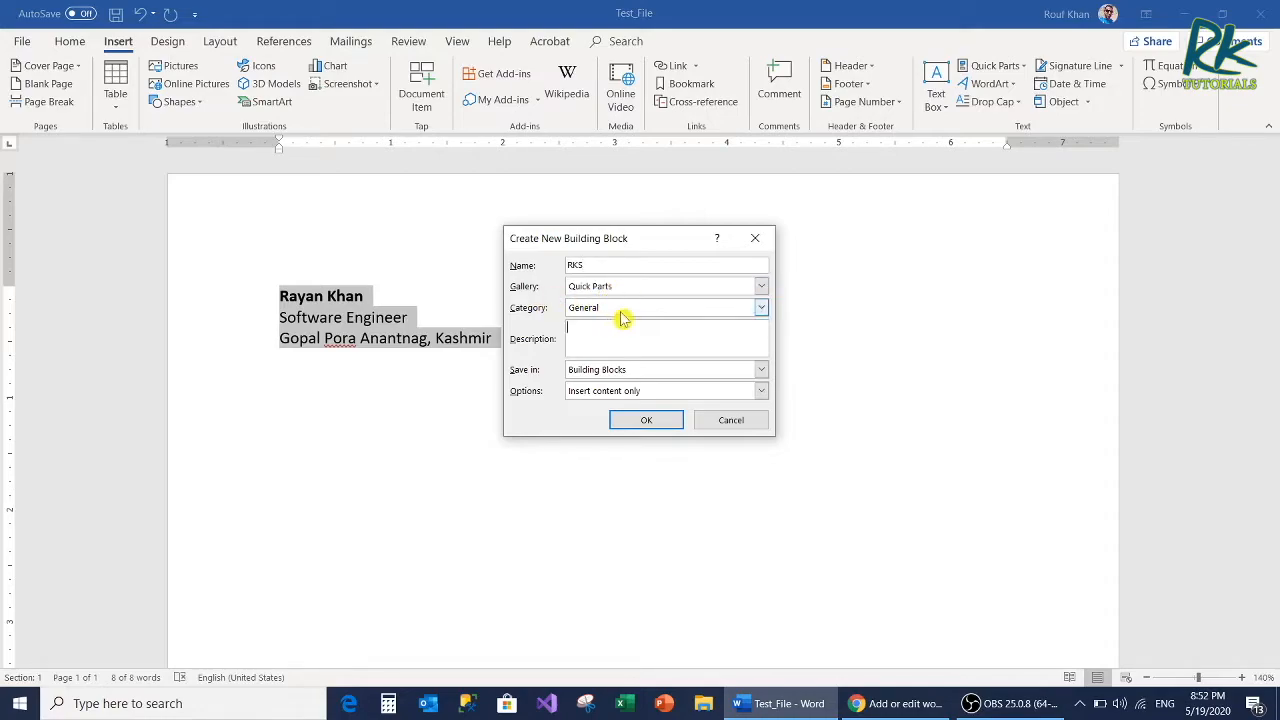
Step: Keep the General category and the "Insert content only" option, and save the new building block
left_click(622, 308)
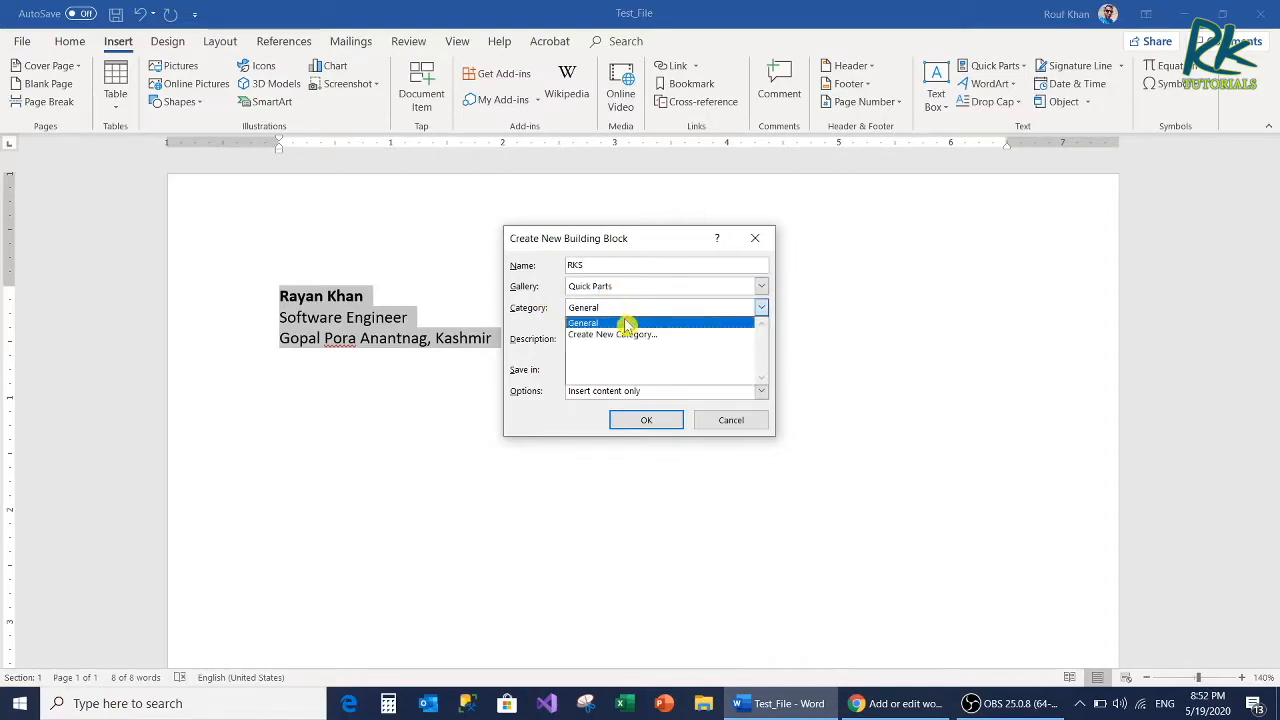
left_click(530, 318)
left_click(607, 343)
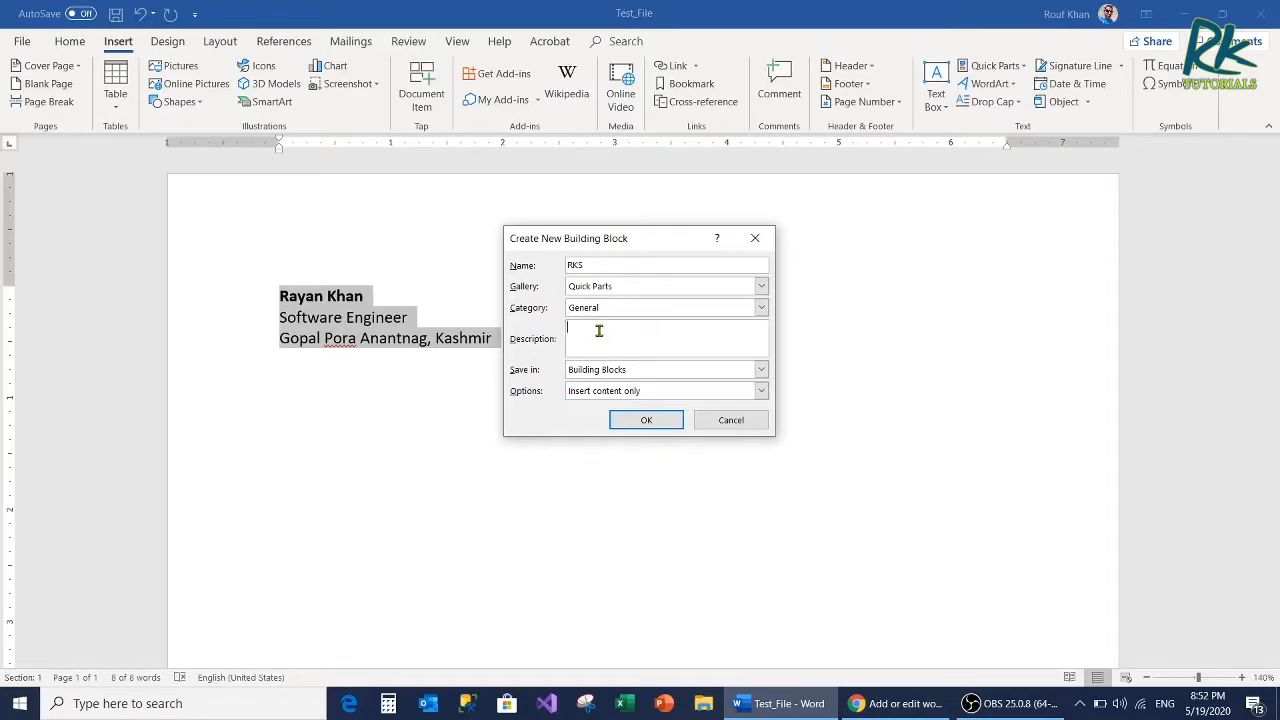
left_click(658, 399)
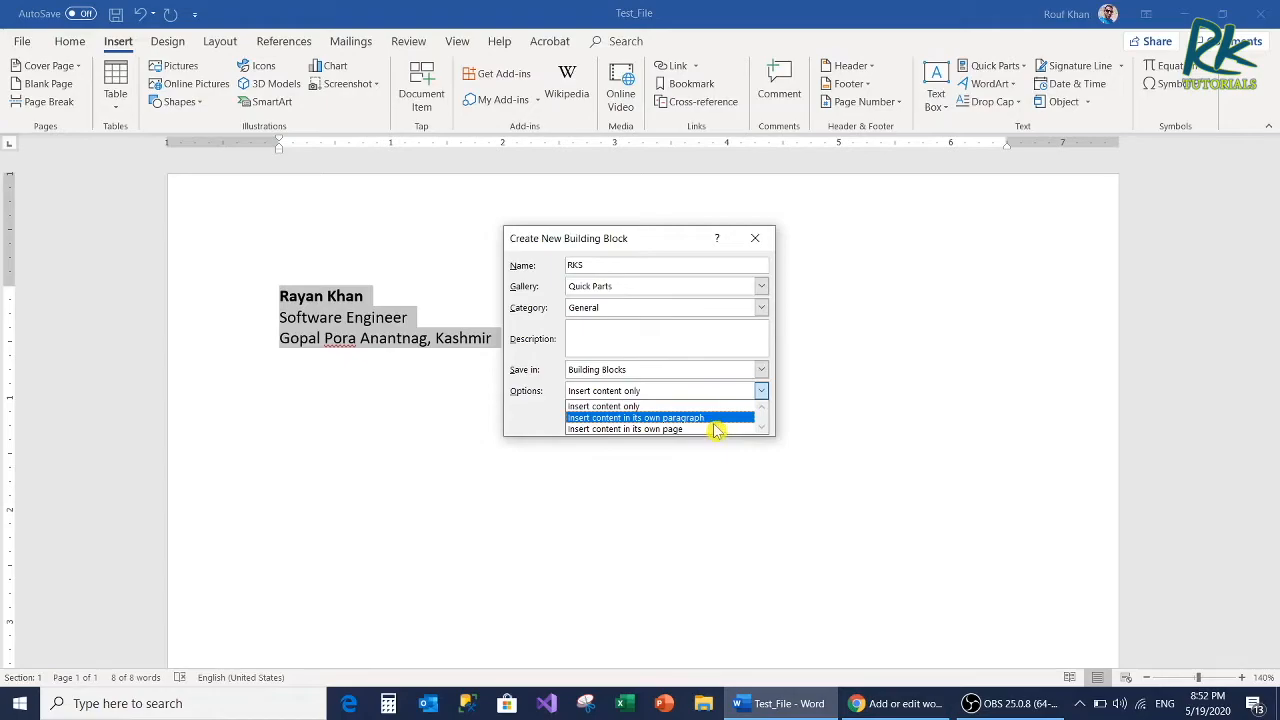
left_click(536, 420)
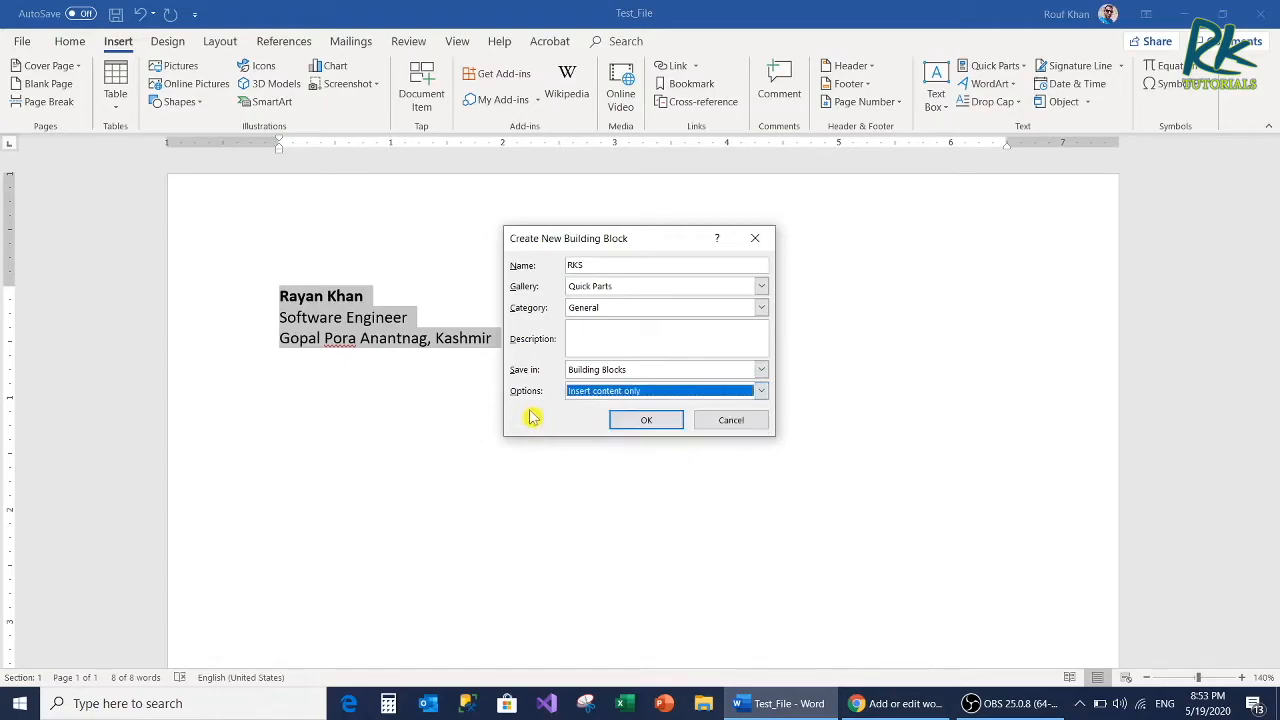
left_click(645, 422)
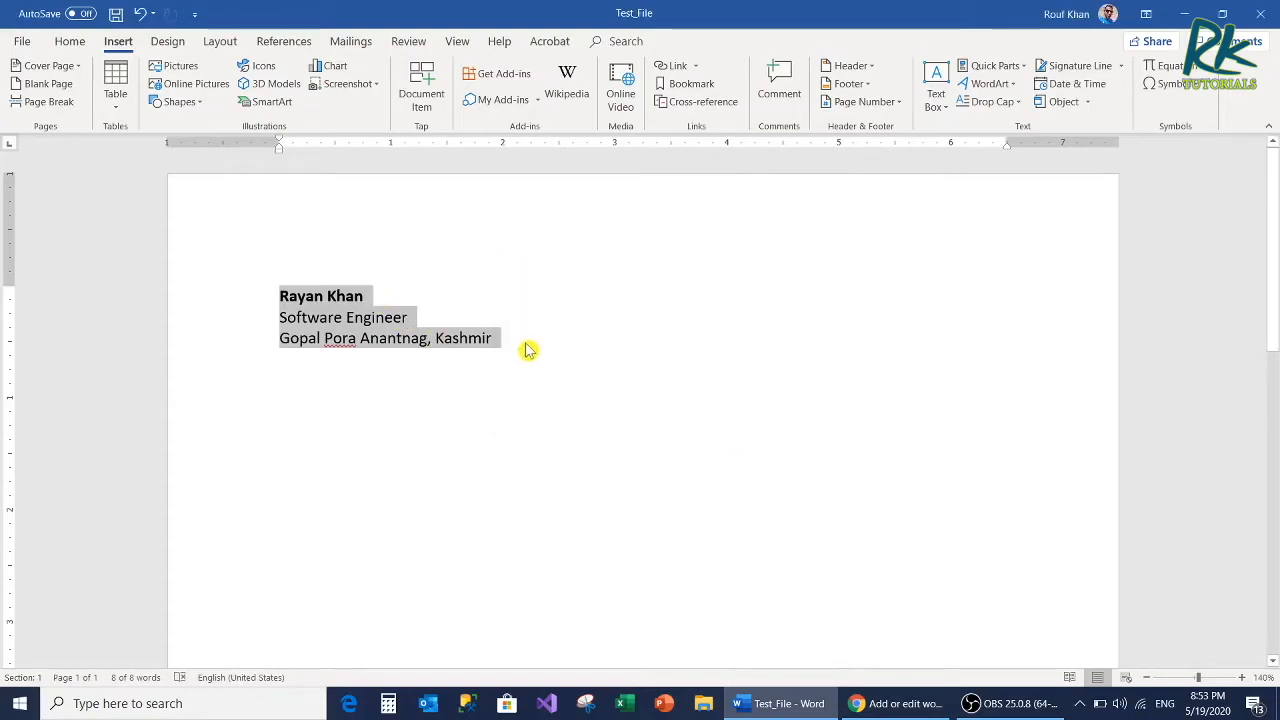
Step: Delete the three contact lines and insert the saved block in their place by expanding its name "RKS"
left_click_drag(495, 340, 97, 255)
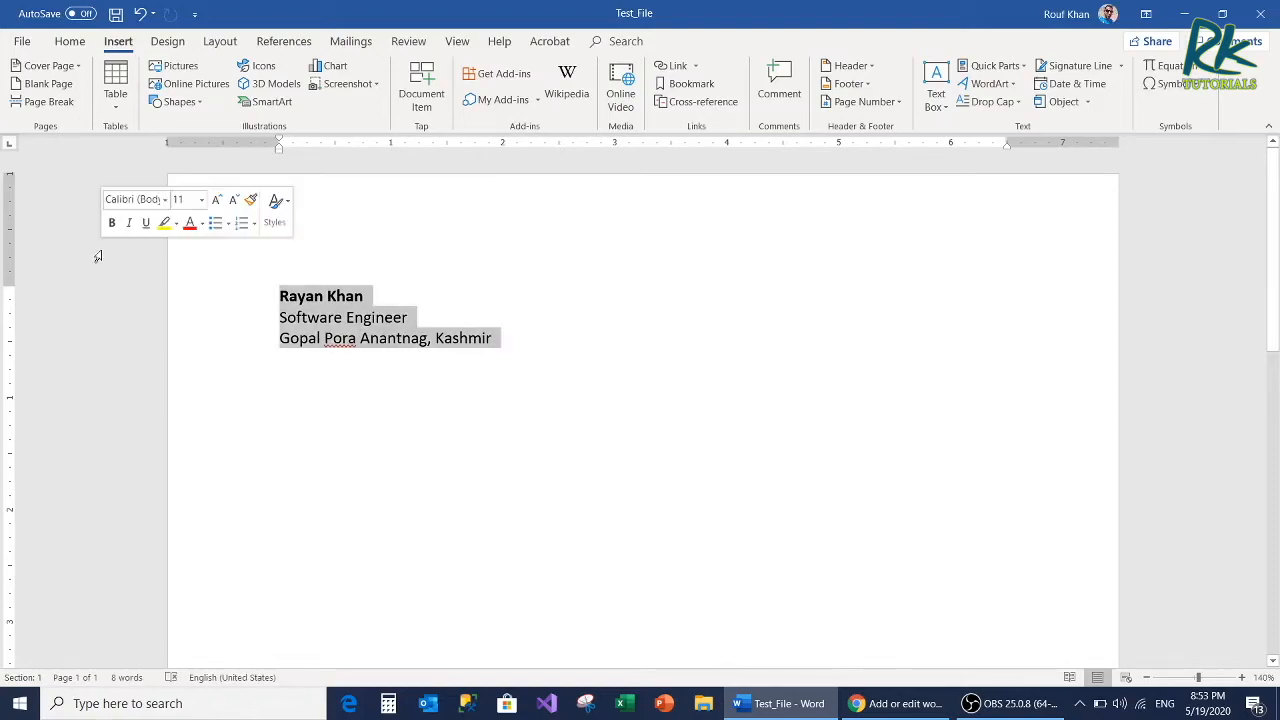
key("Delete")
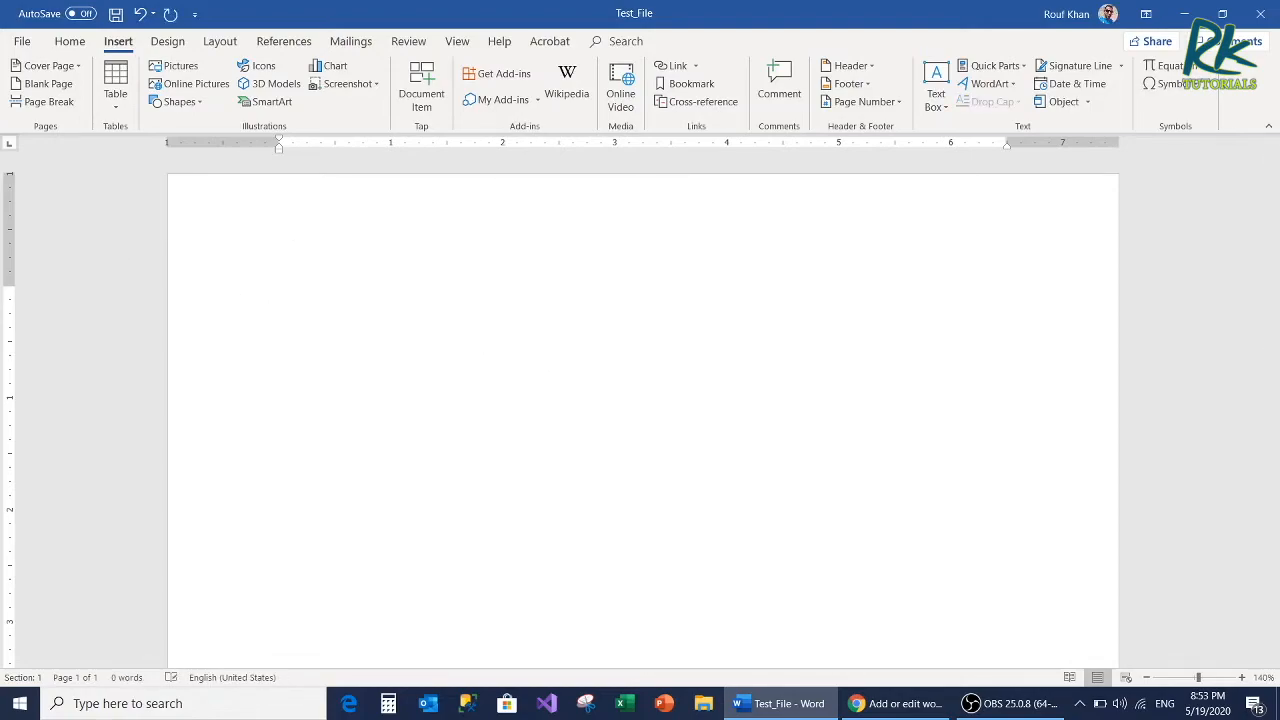
left_click(97, 256)
type("RKS")
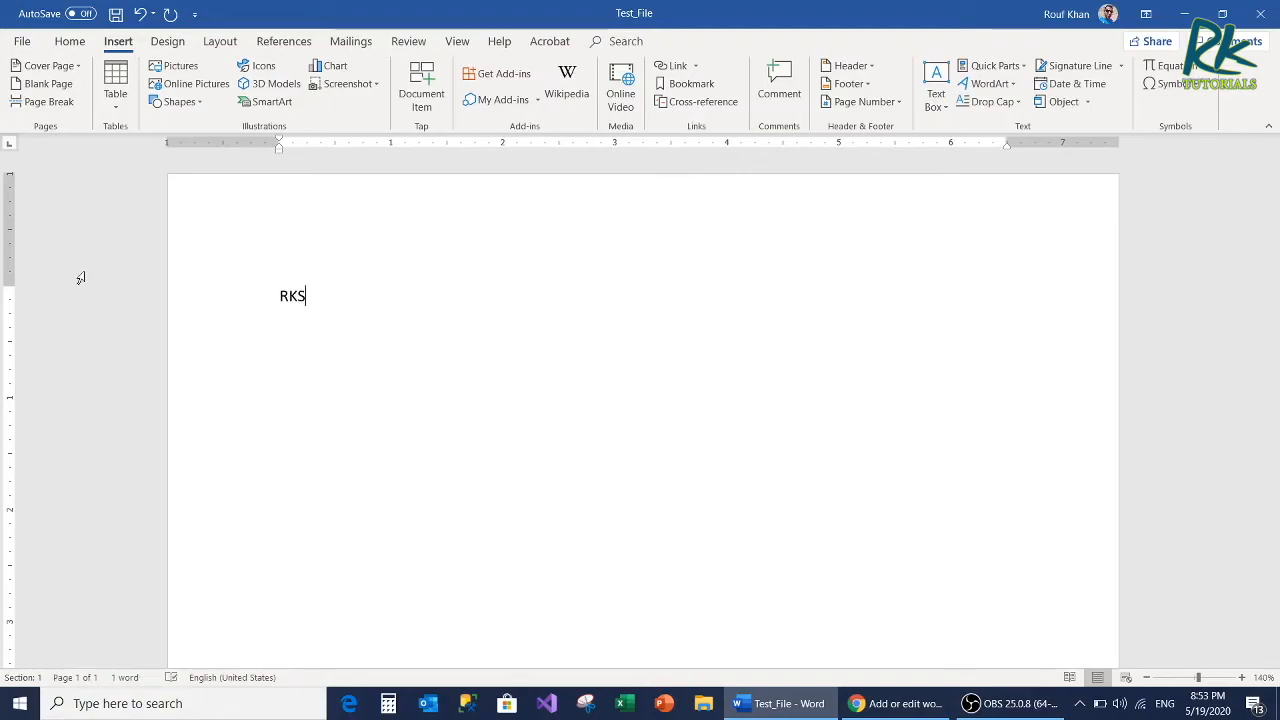
key("XF86AudioRaiseVolume")
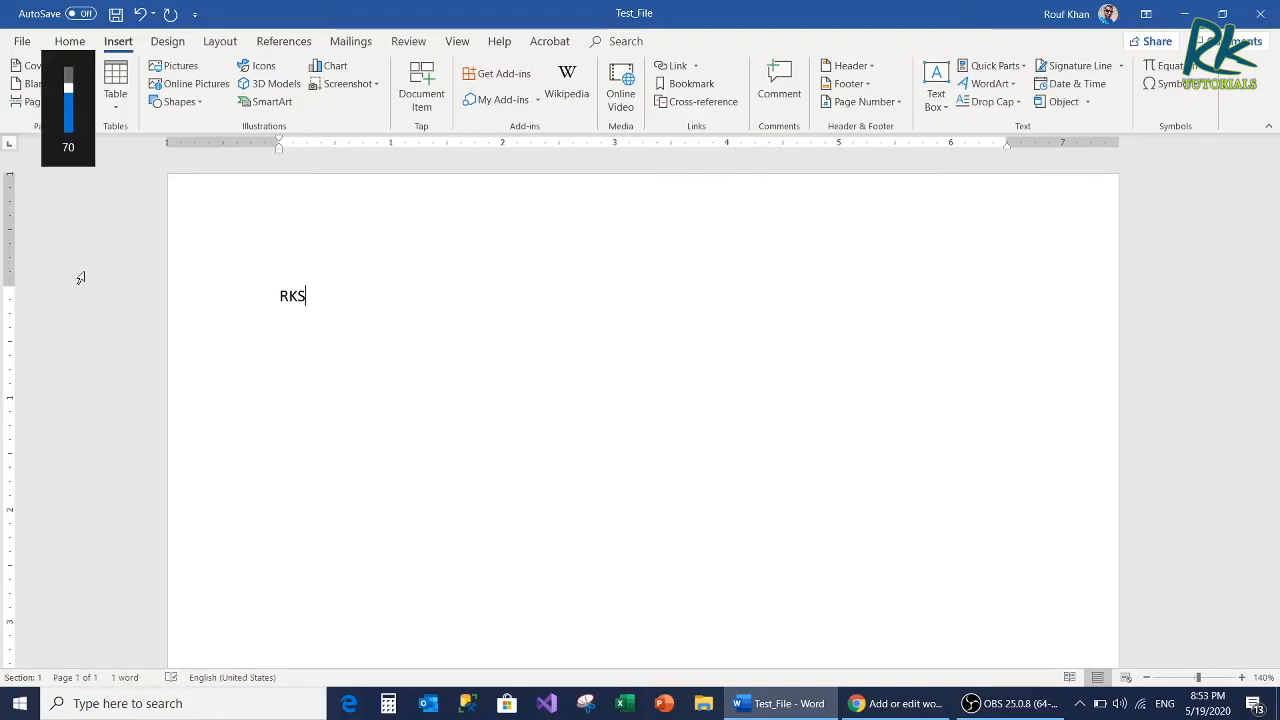
key("F3")
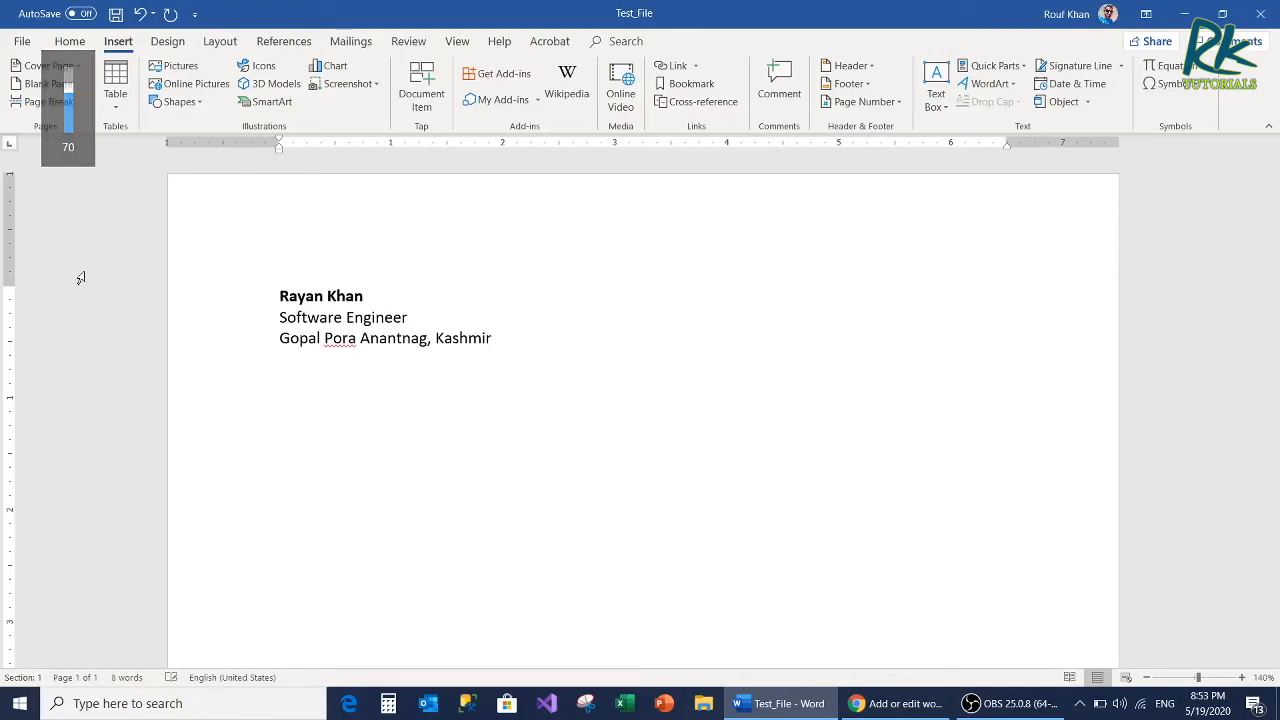
Step: Insert the "RKS" building block a second time, a few lines below the first contact block
type("RKS")
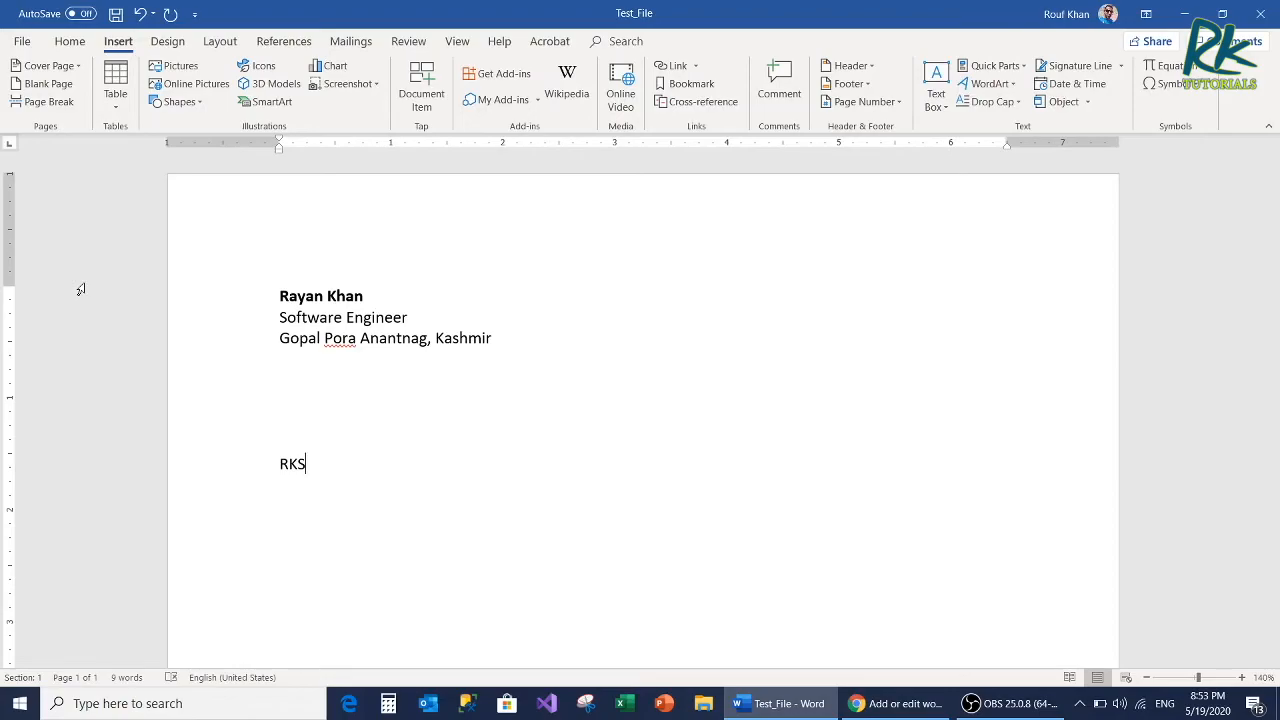
key("F3")
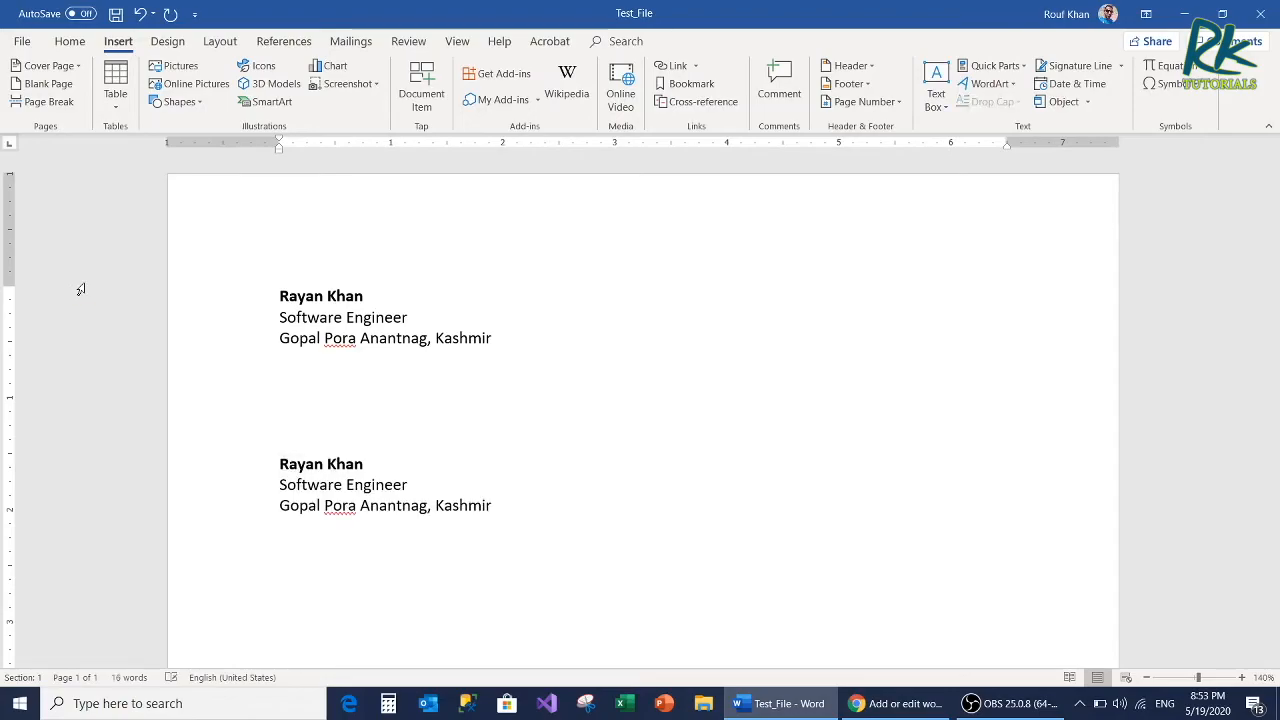